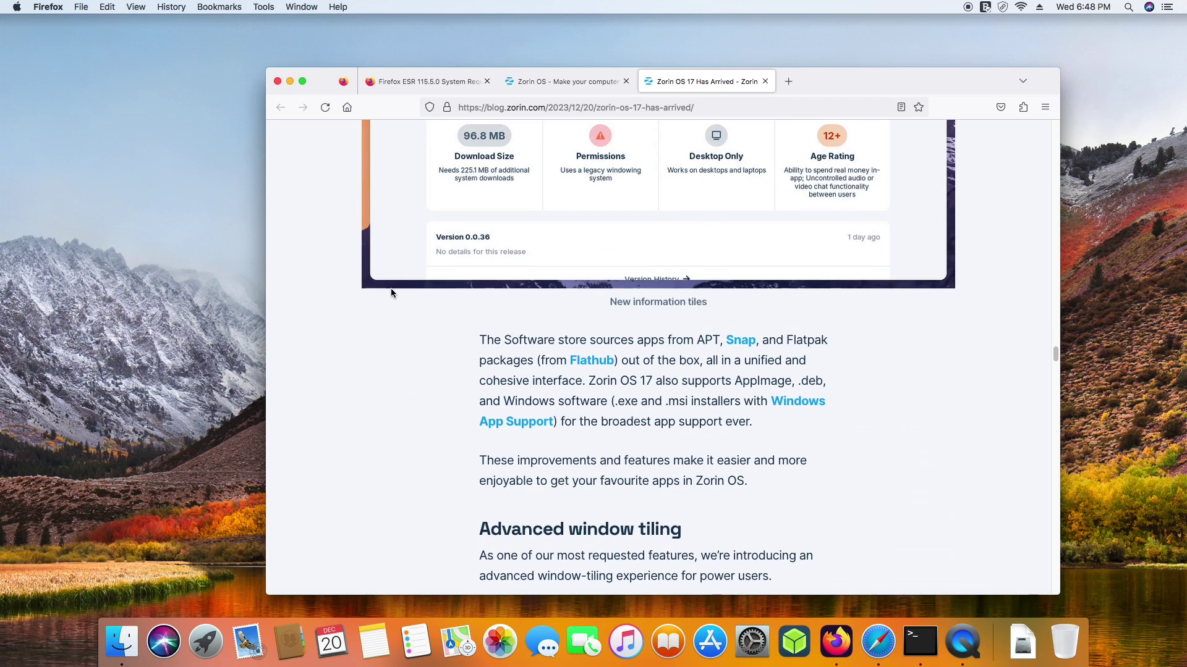
Read the Zorin OS 17 announcement's feature sections, from the Software store and window tiling through the new desktop layouts
scroll(392, 293, down, 10)
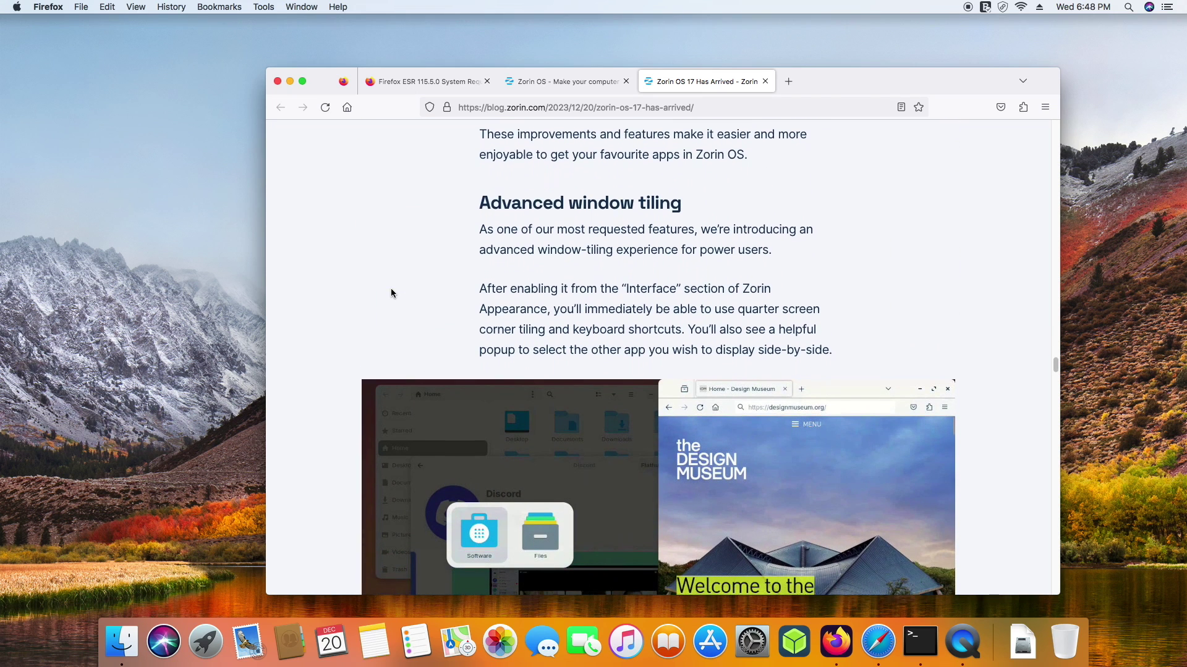
scroll(390, 293, down, 10)
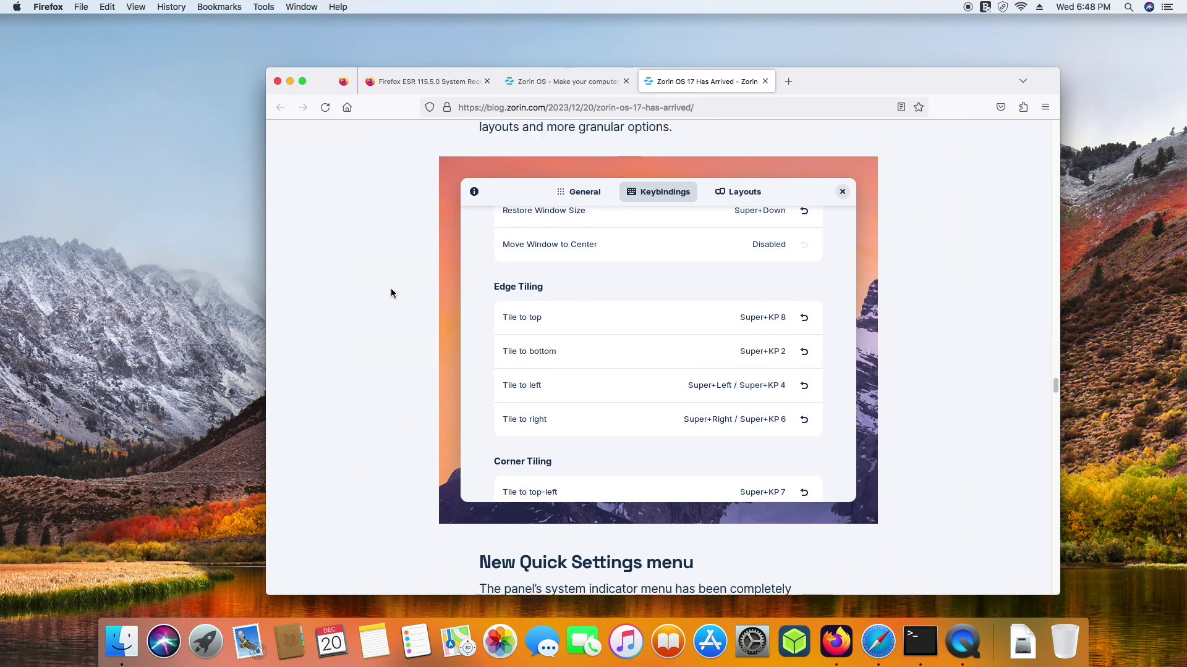
scroll(391, 293, down, 10)
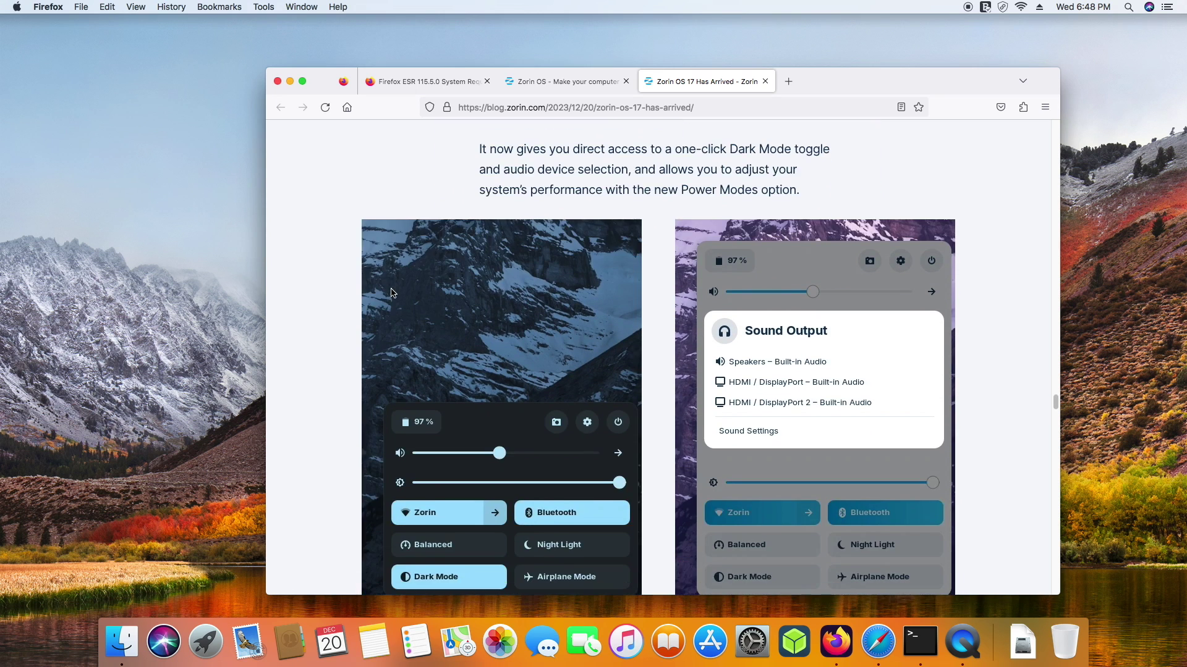
scroll(391, 293, down, 10)
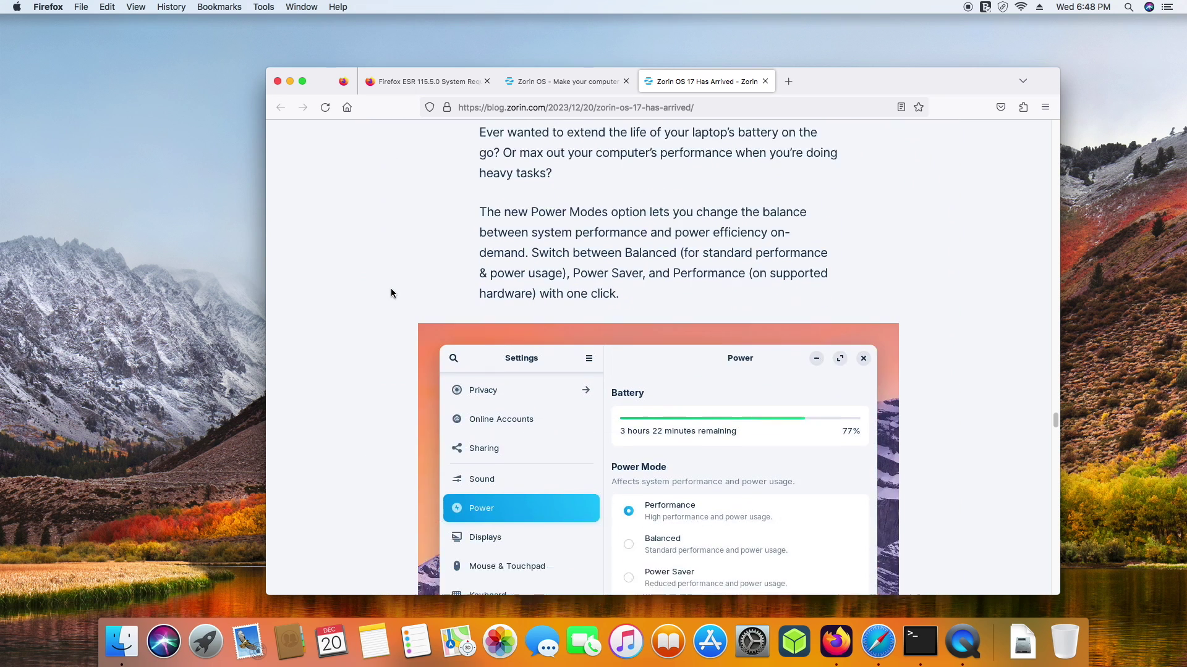
scroll(391, 293, down, 10)
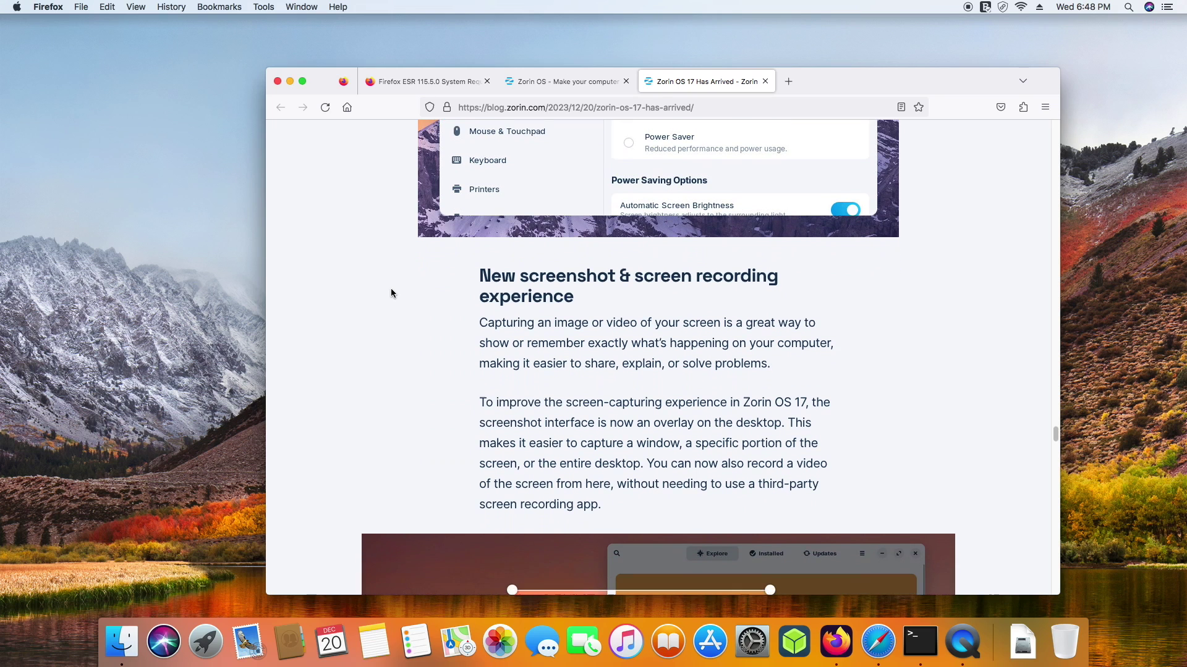
scroll(391, 293, down, 10)
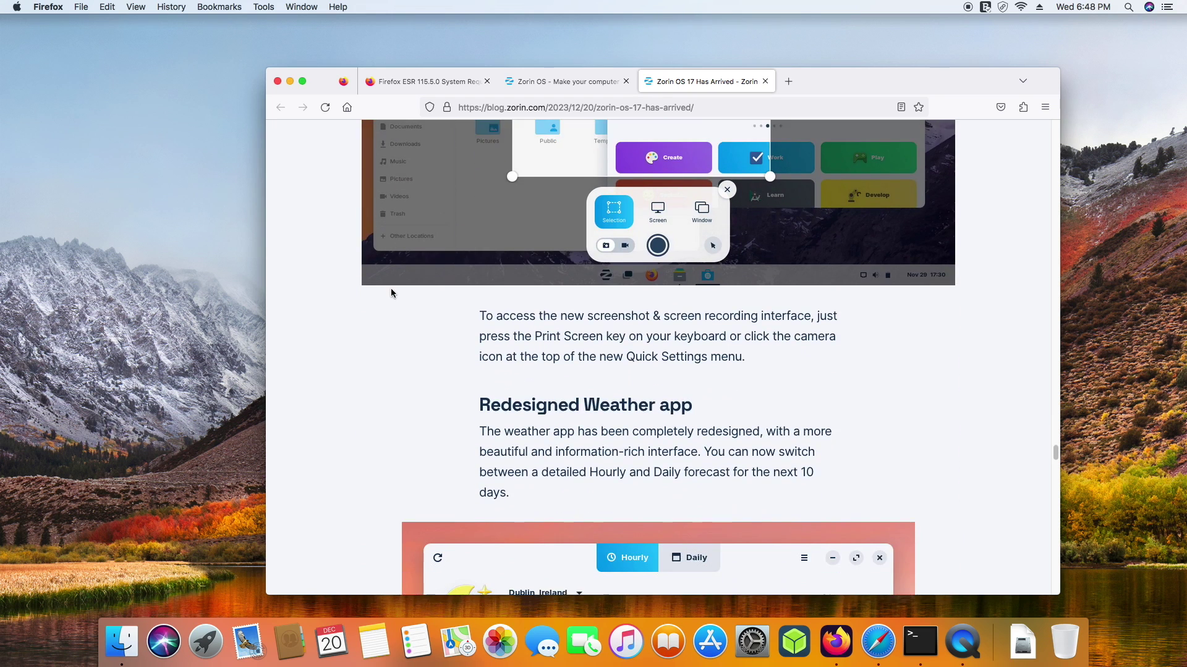
scroll(391, 293, down, 10)
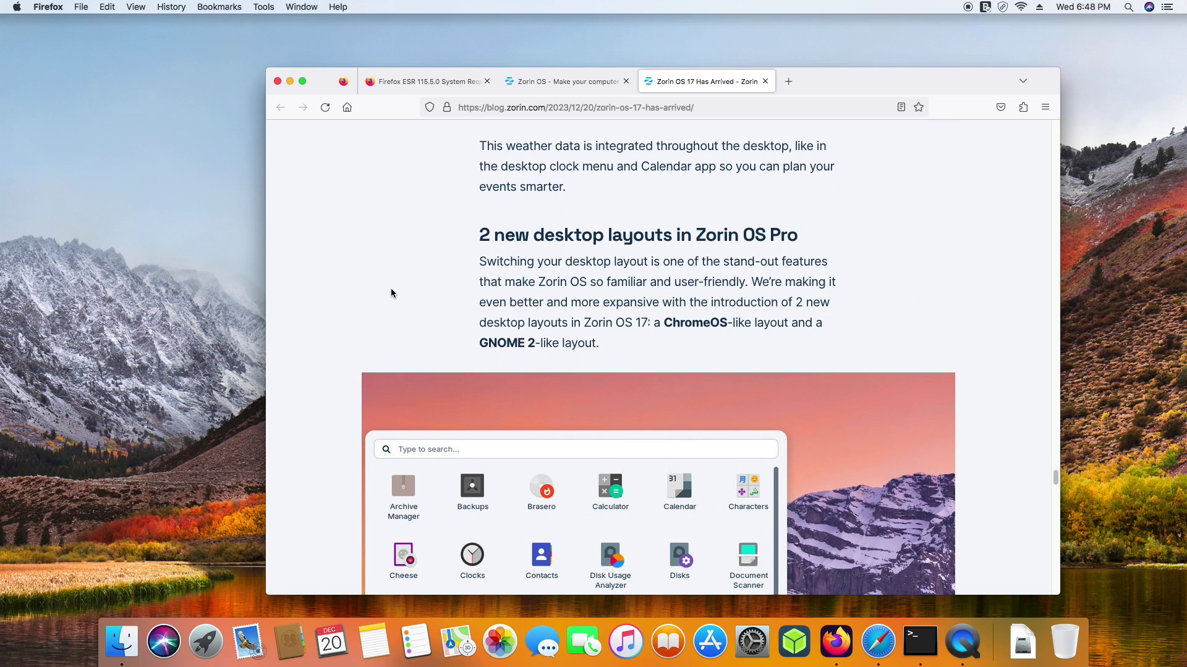
scroll(390, 293, down, 7)
scroll(391, 293, down, 10)
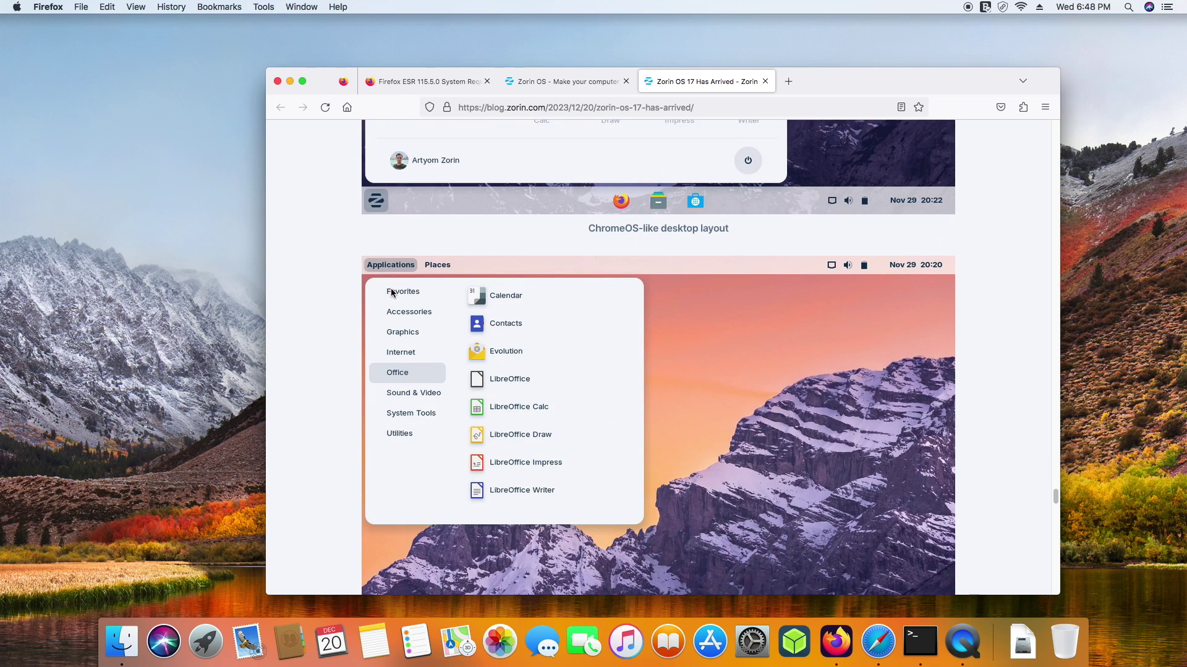
scroll(391, 293, down, 12)
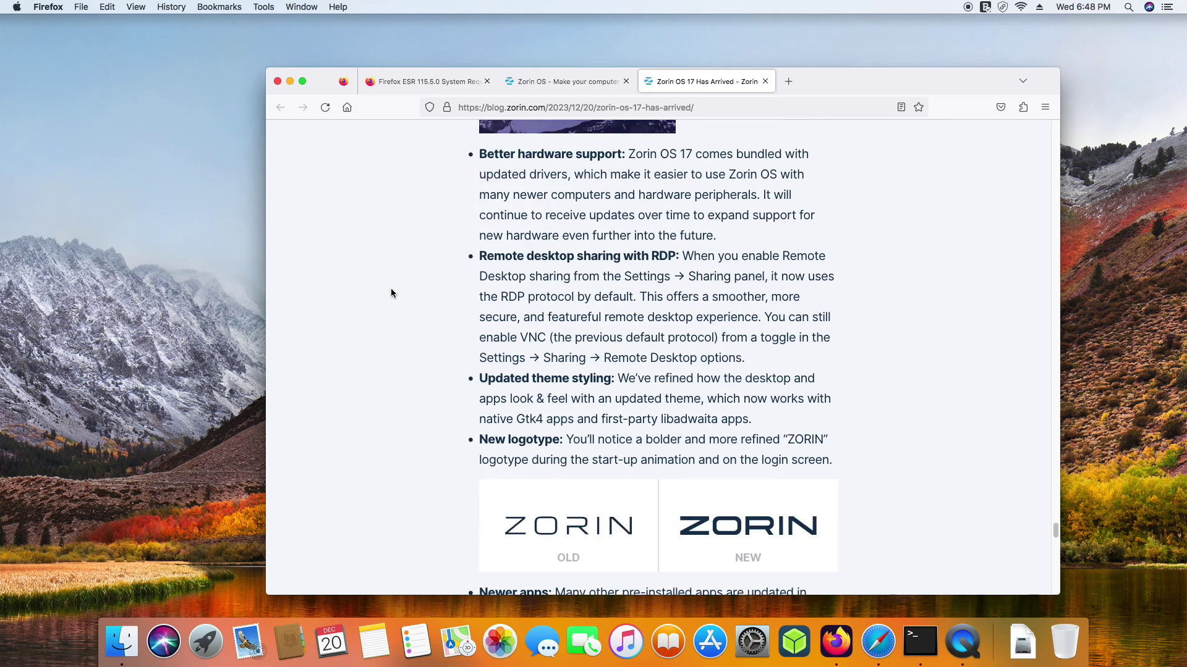
Read the rest of the Zorin OS 17 announcement, covering the remaining improvements, long-term support, and download, upgrade and computer purchase options
scroll(391, 293, down, 5)
scroll(391, 293, down, 5)
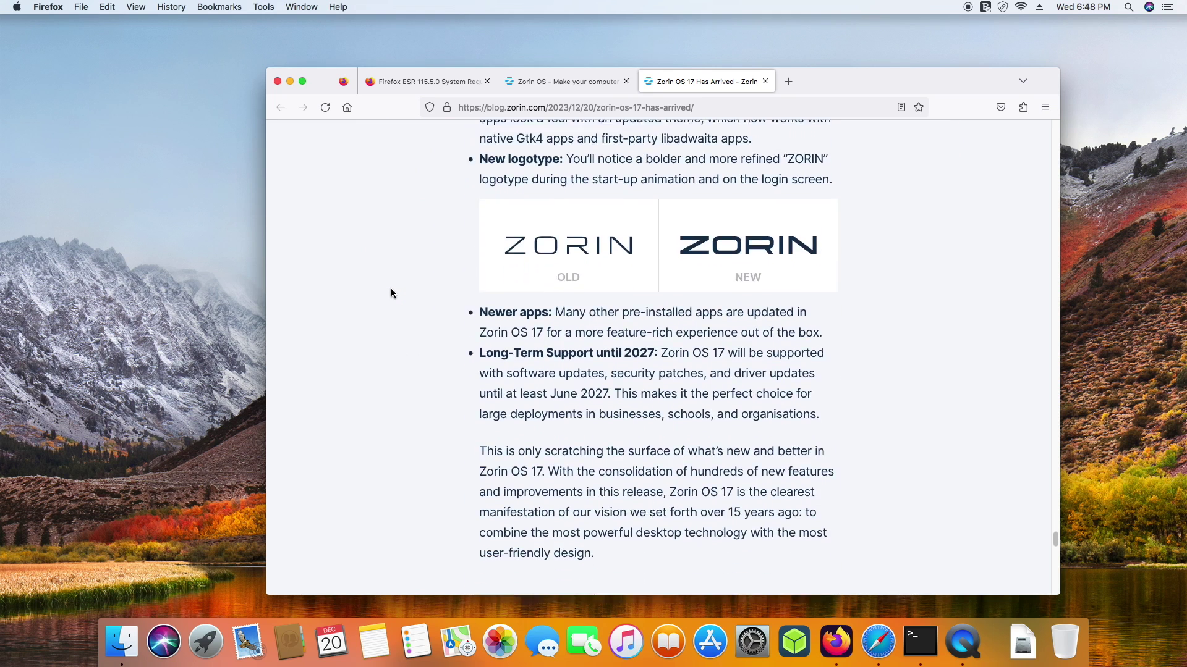
scroll(390, 293, down, 8)
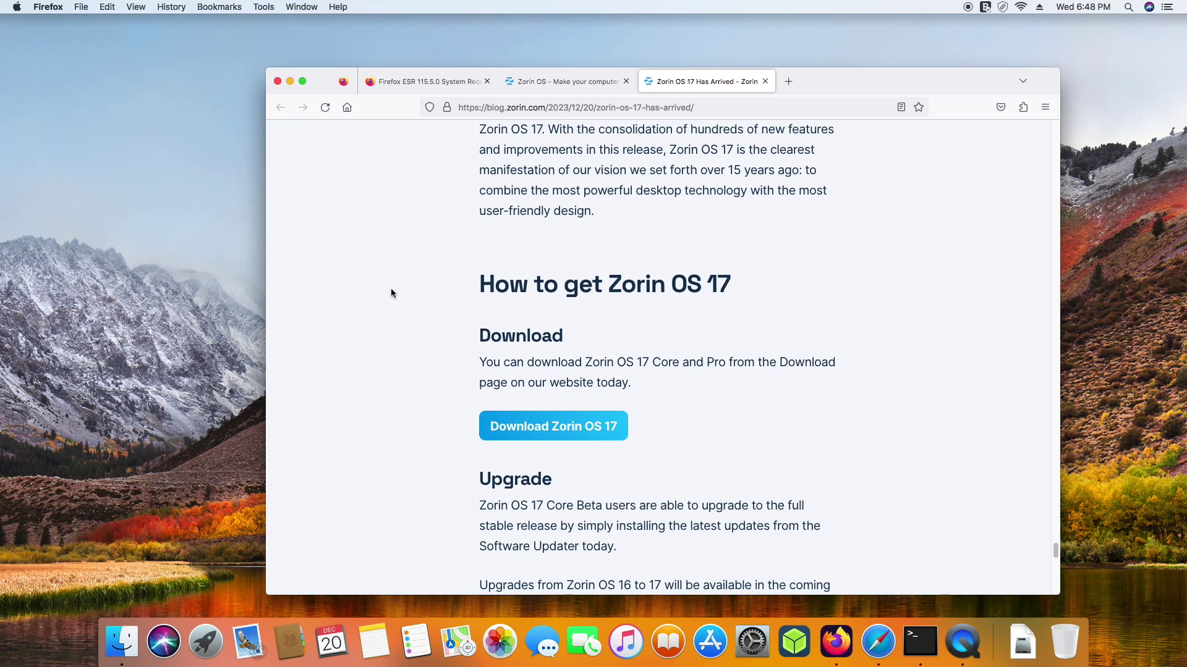
scroll(391, 293, down, 8)
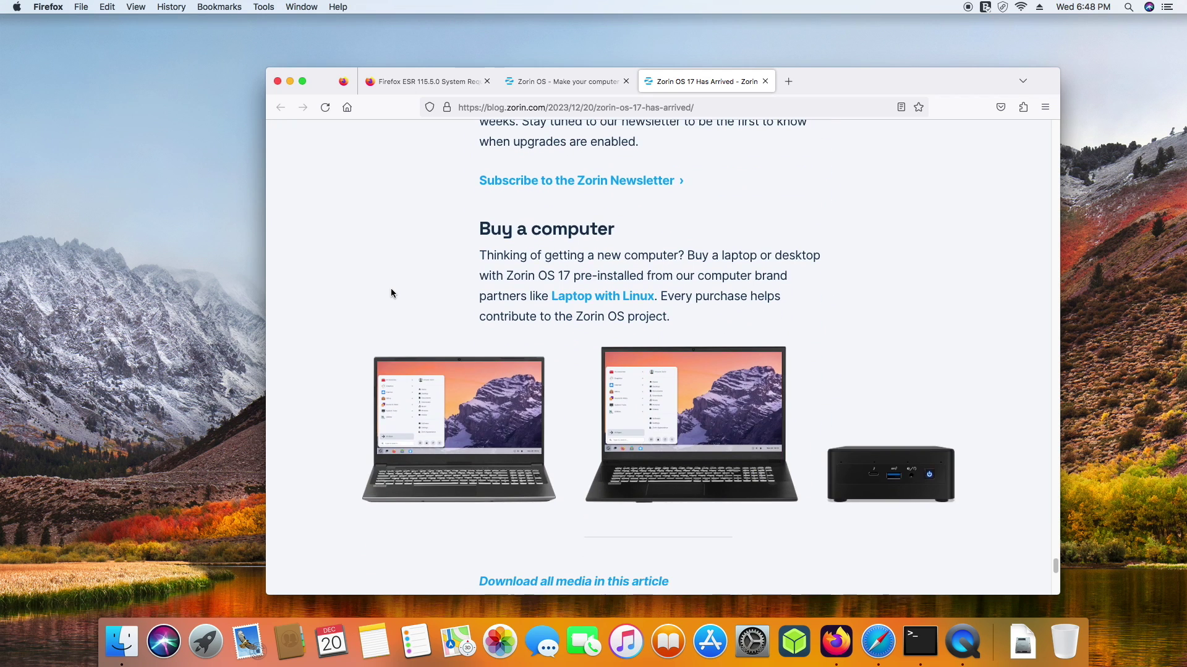
scroll(391, 292, down, 5)
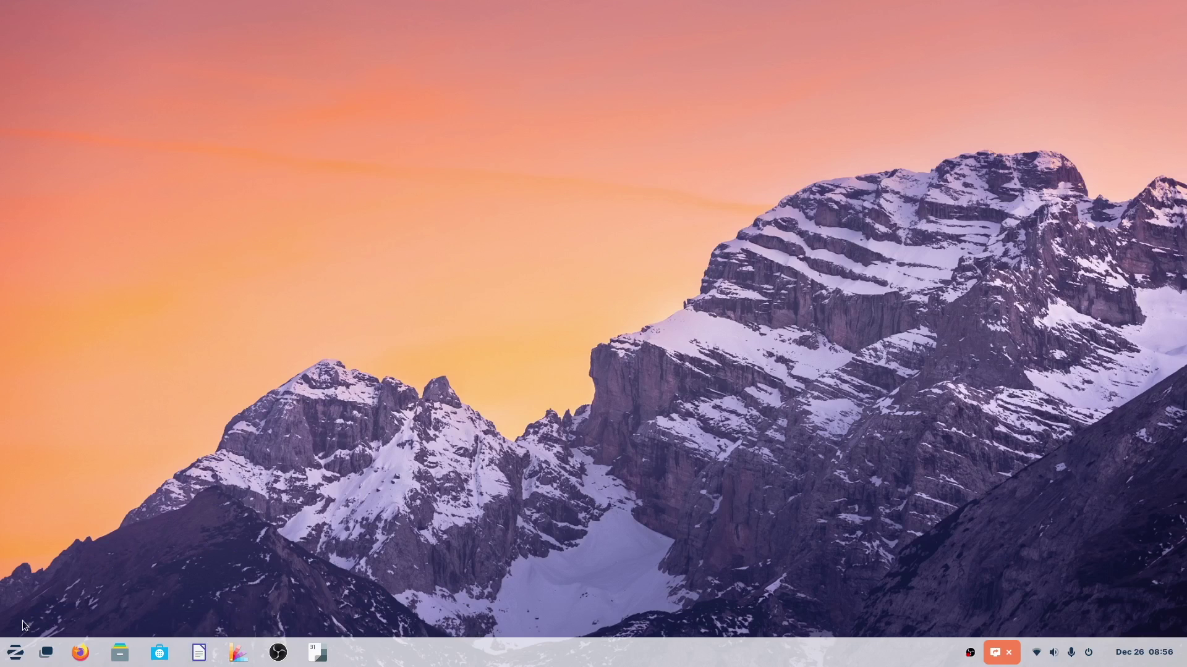
Open Weather from the Accessories applications on the Zorin OS desktop, view its daily and hourly forecasts, and close it
click(15, 652)
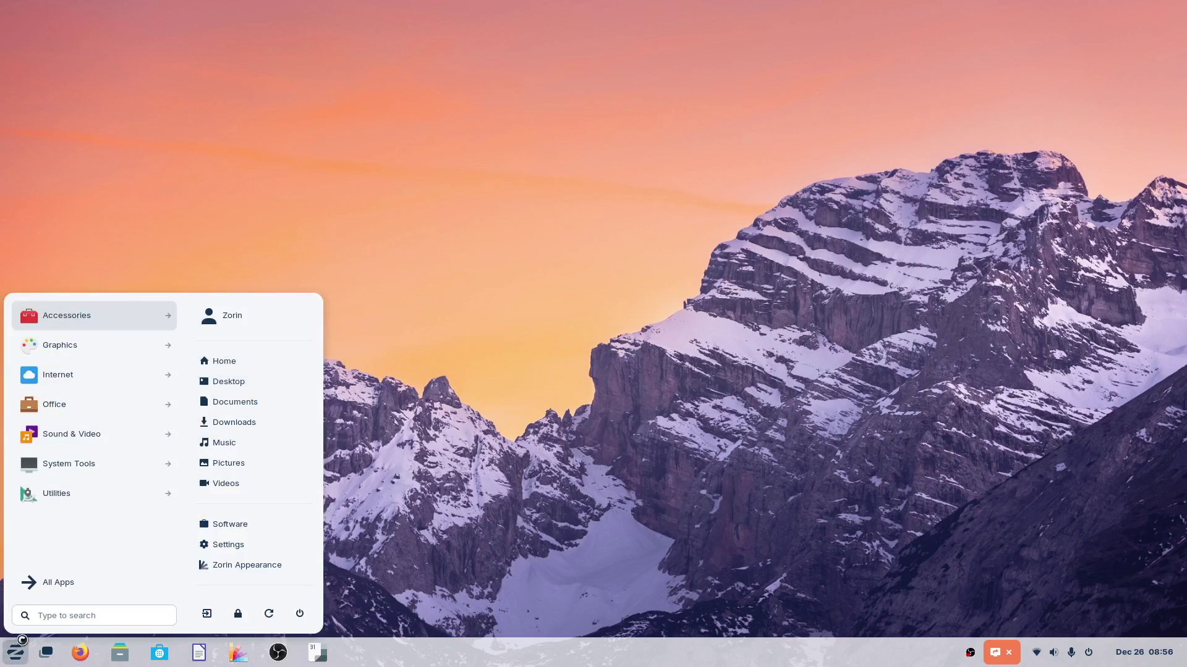
click(114, 314)
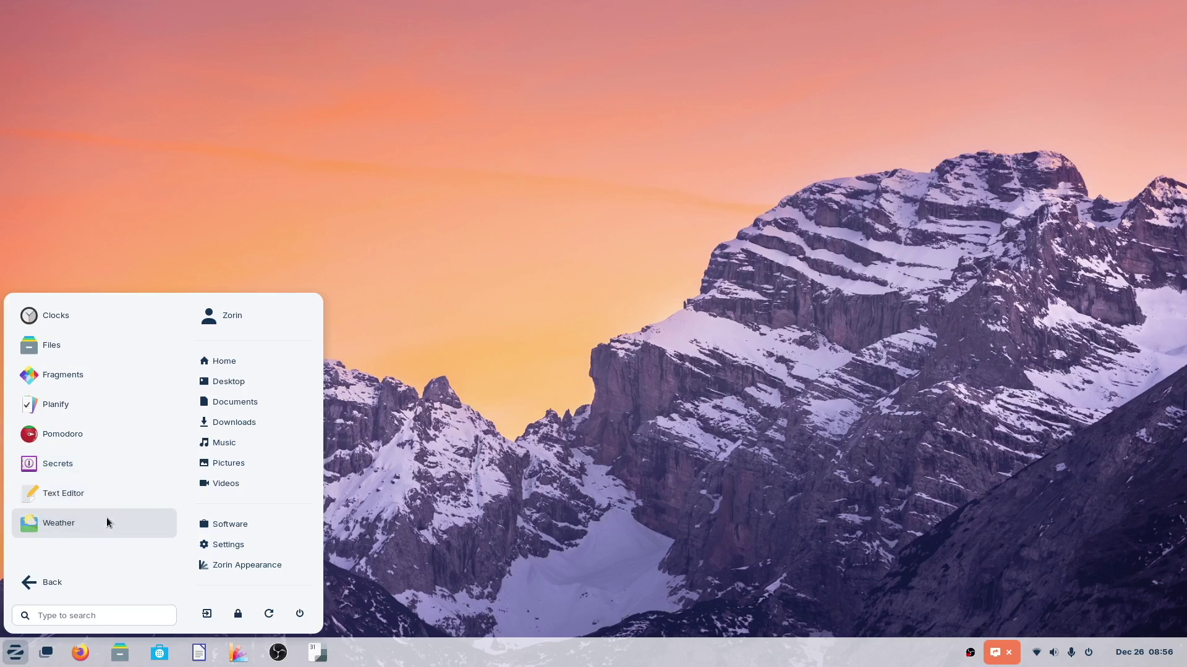
click(73, 522)
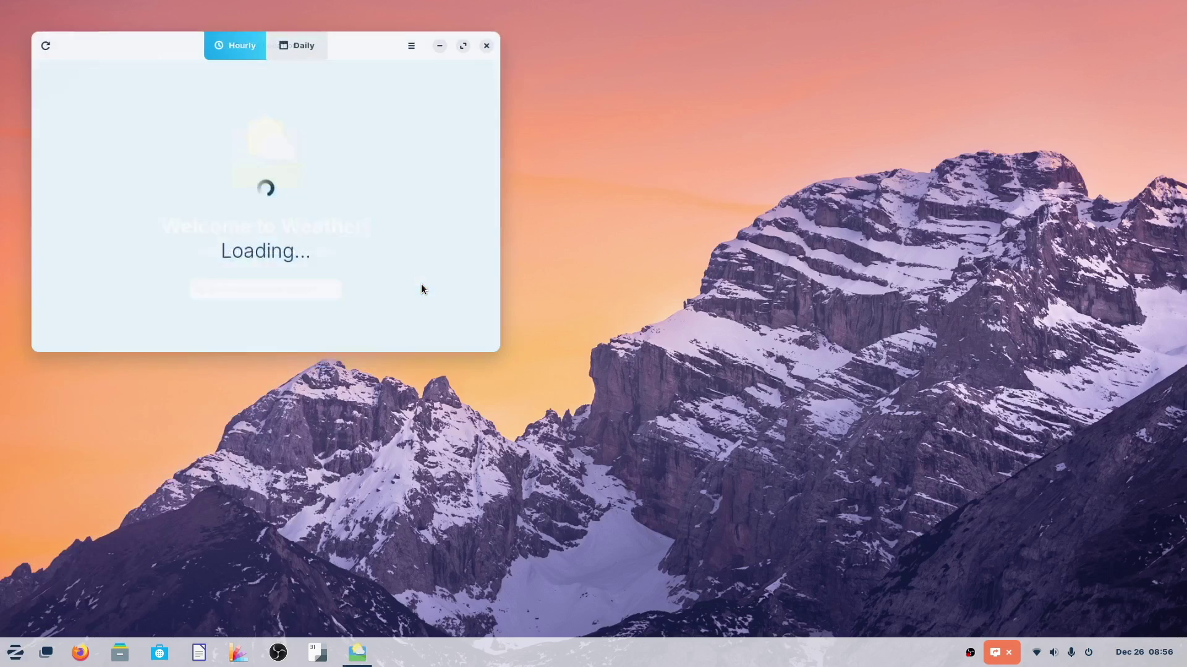
click(304, 48)
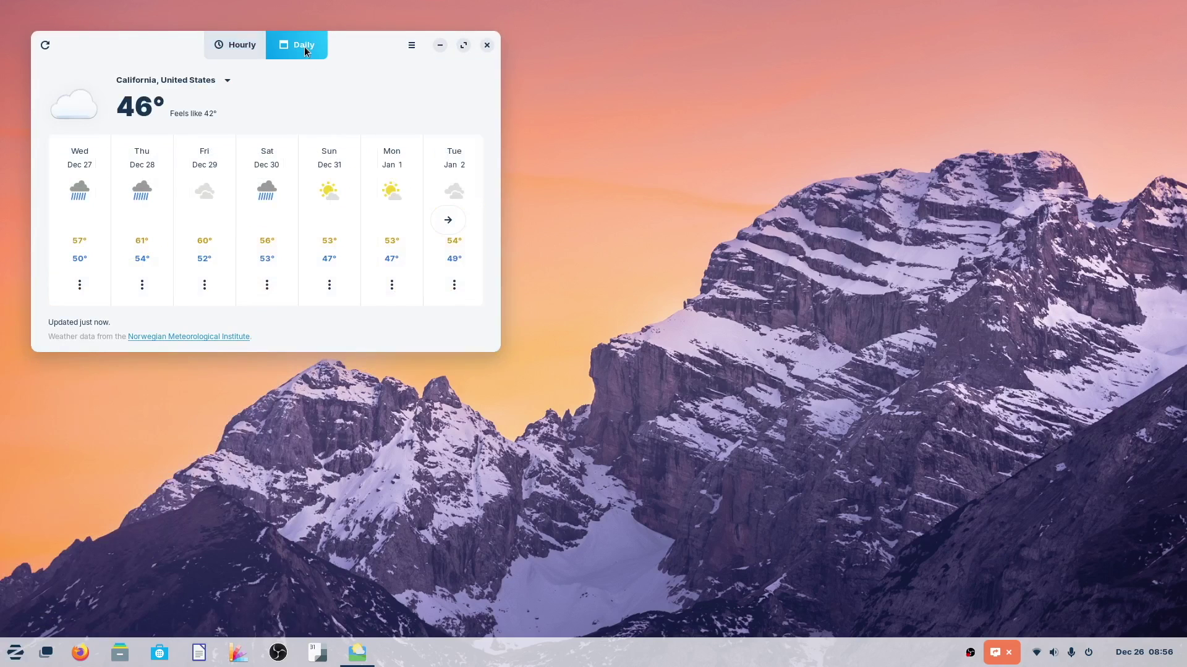
click(236, 49)
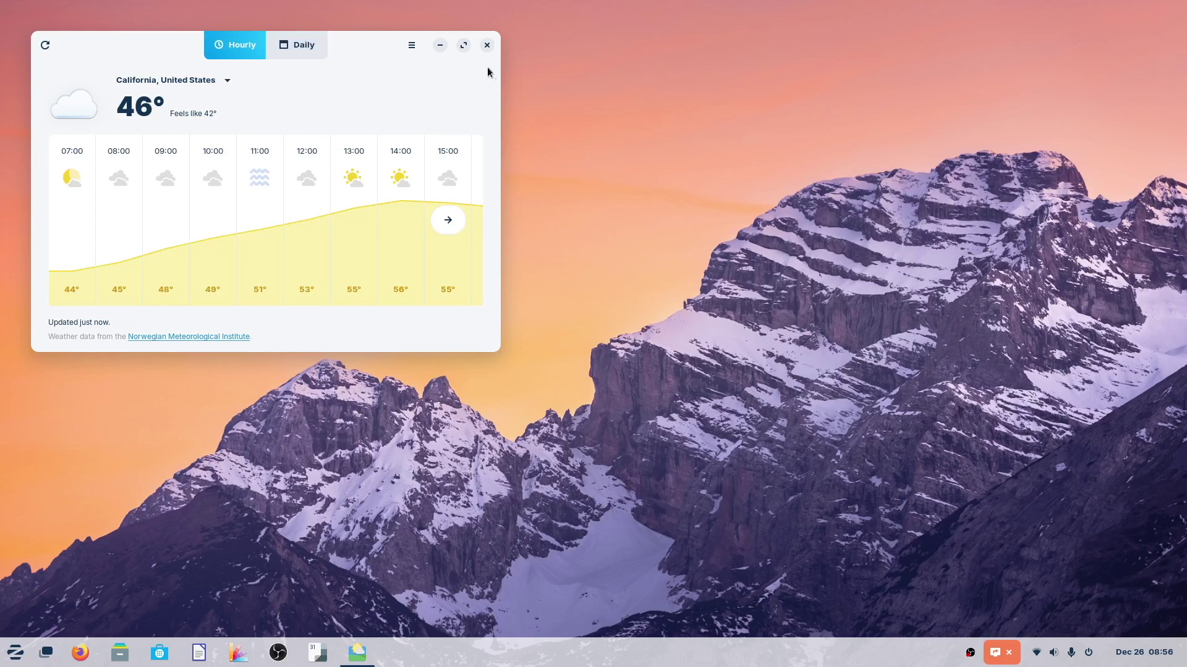
click(487, 47)
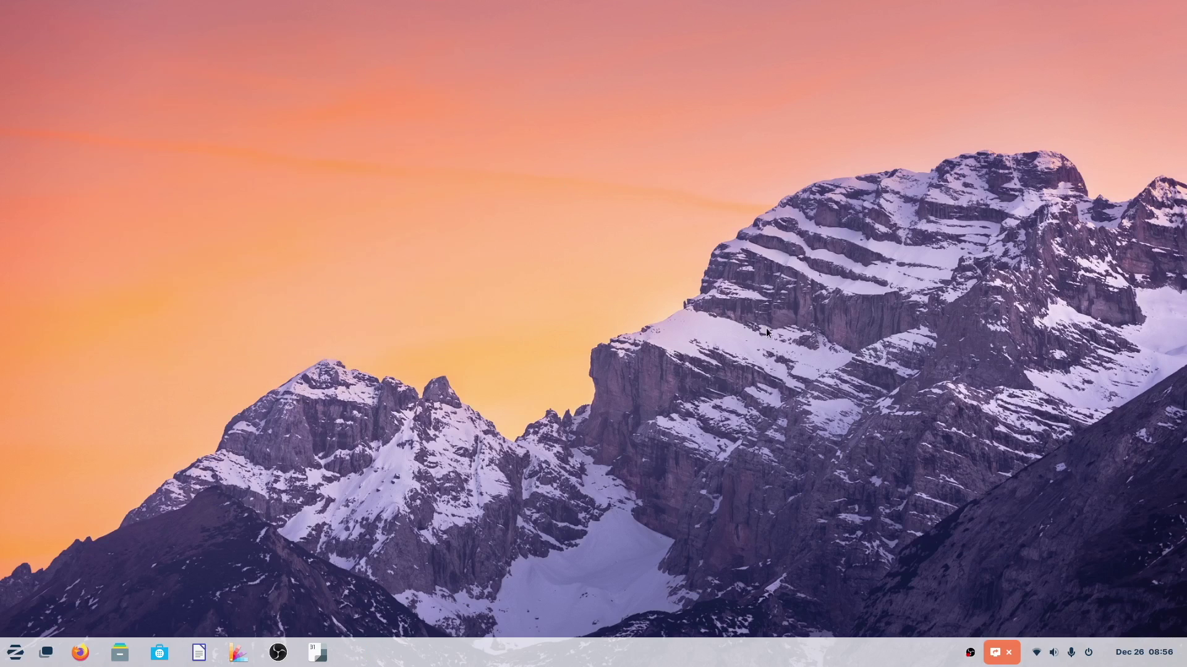
Examine the full list of installed Graphics applications, from Blender through Scribus, and return to the application categories
click(18, 648)
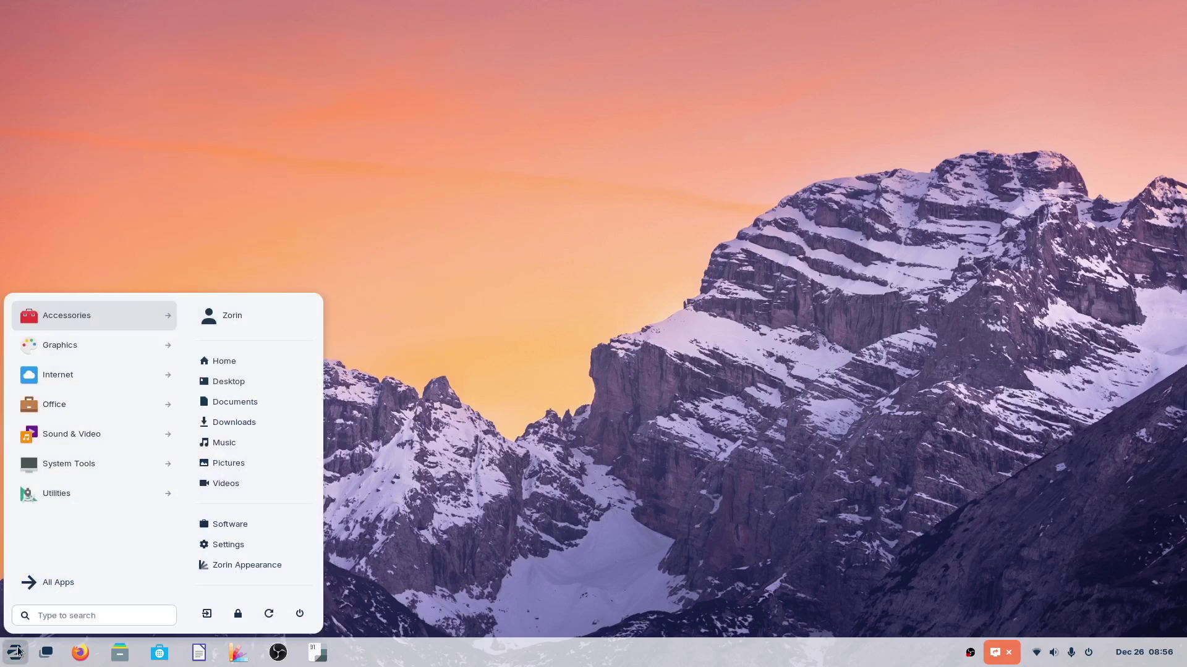
click(101, 347)
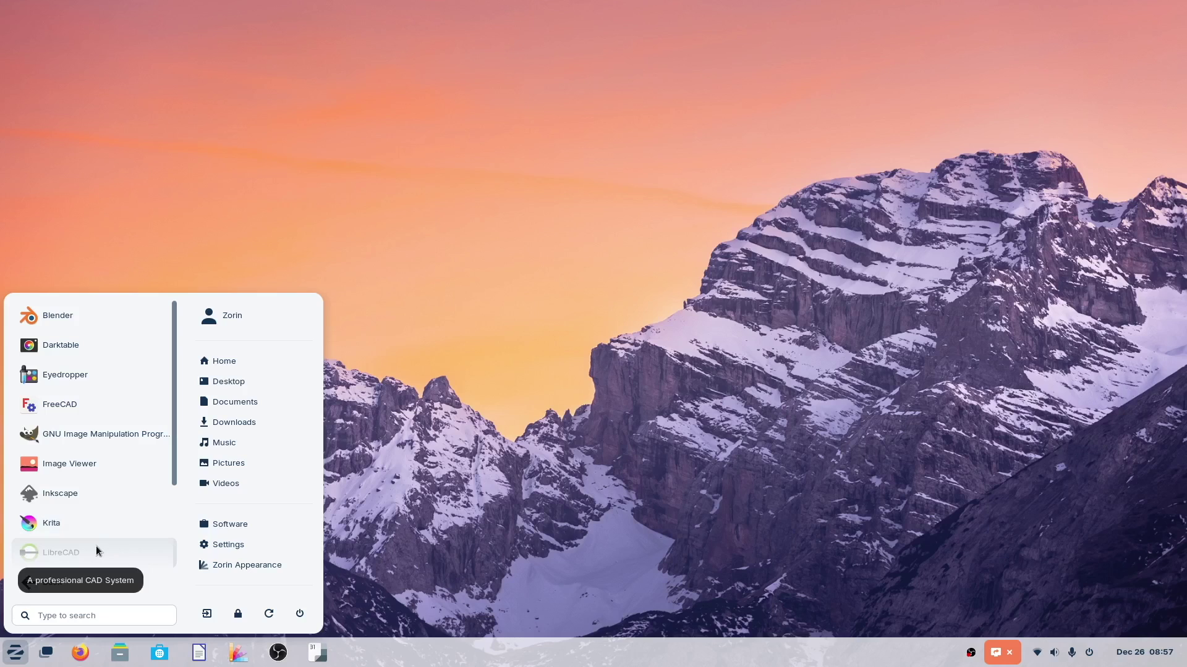
drag(177, 489, 156, 569)
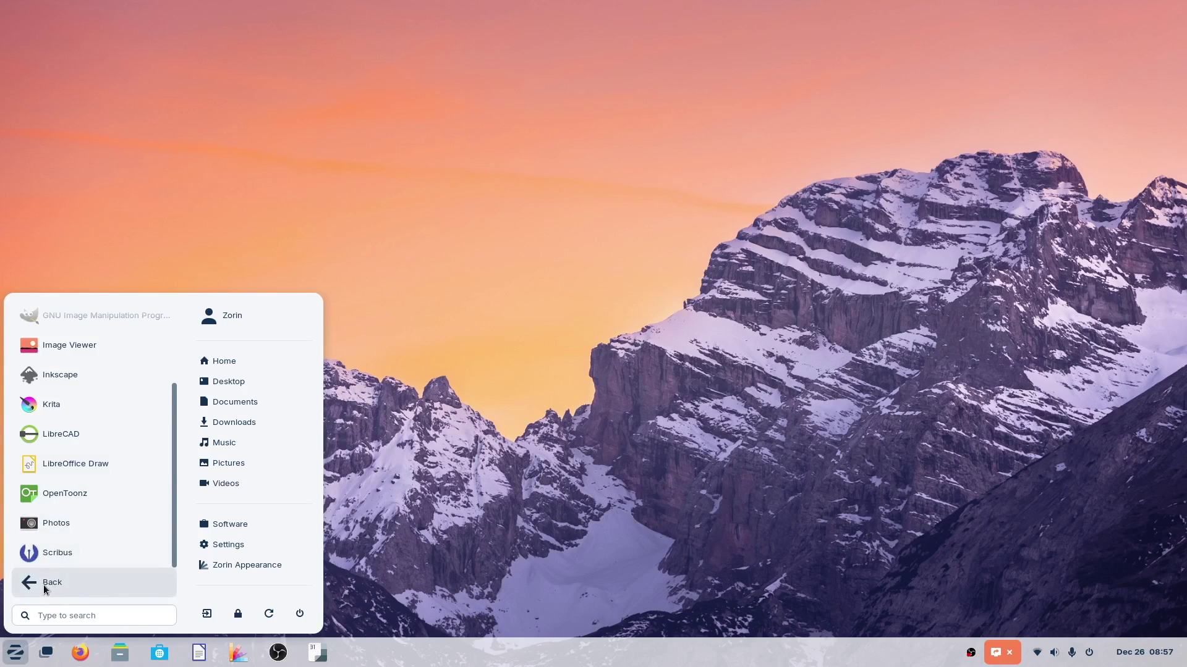
click(48, 589)
Launch Firefox Web Browser from the Internet applications to view its start page, and close it
click(84, 379)
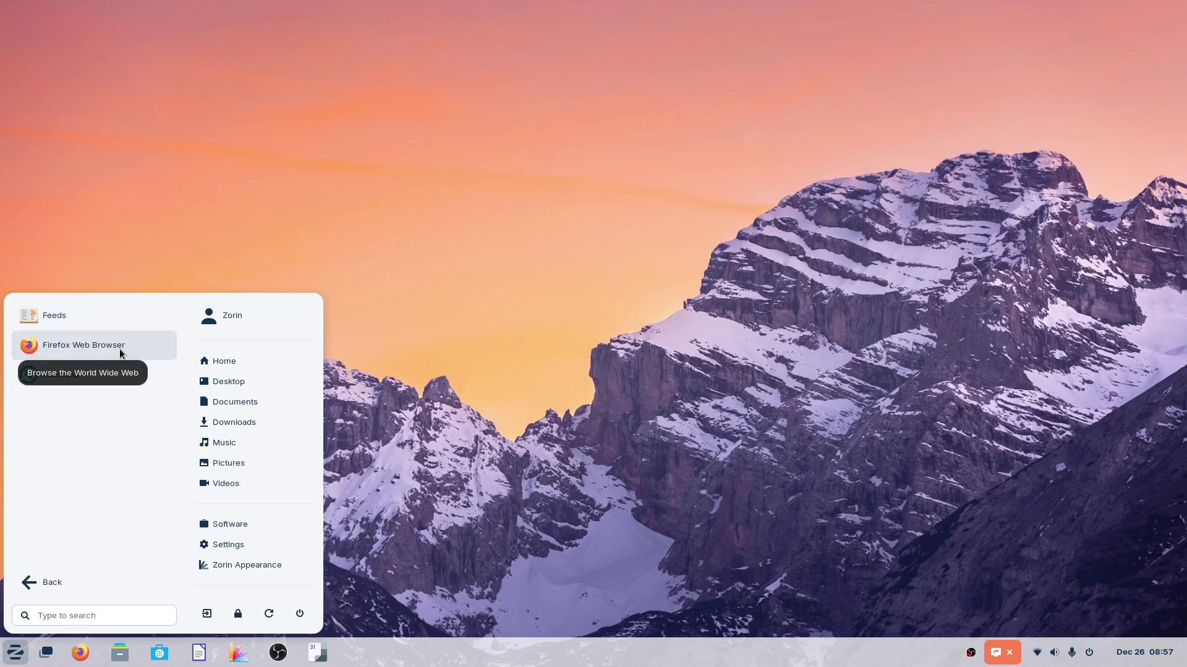
click(120, 351)
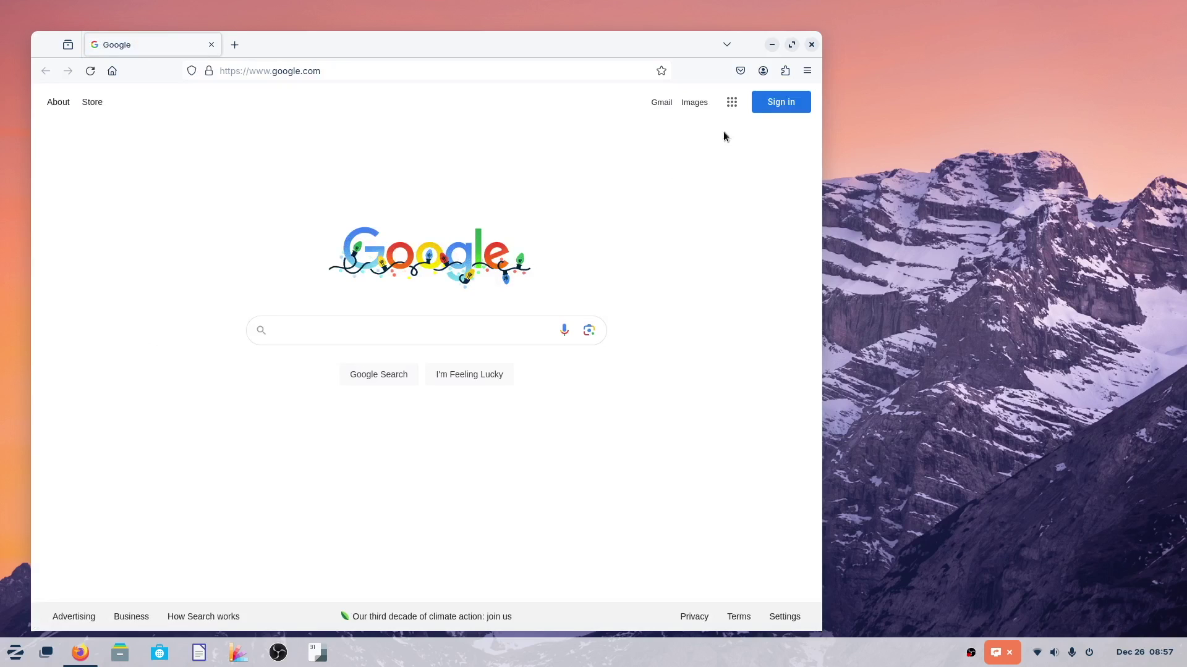
click(813, 45)
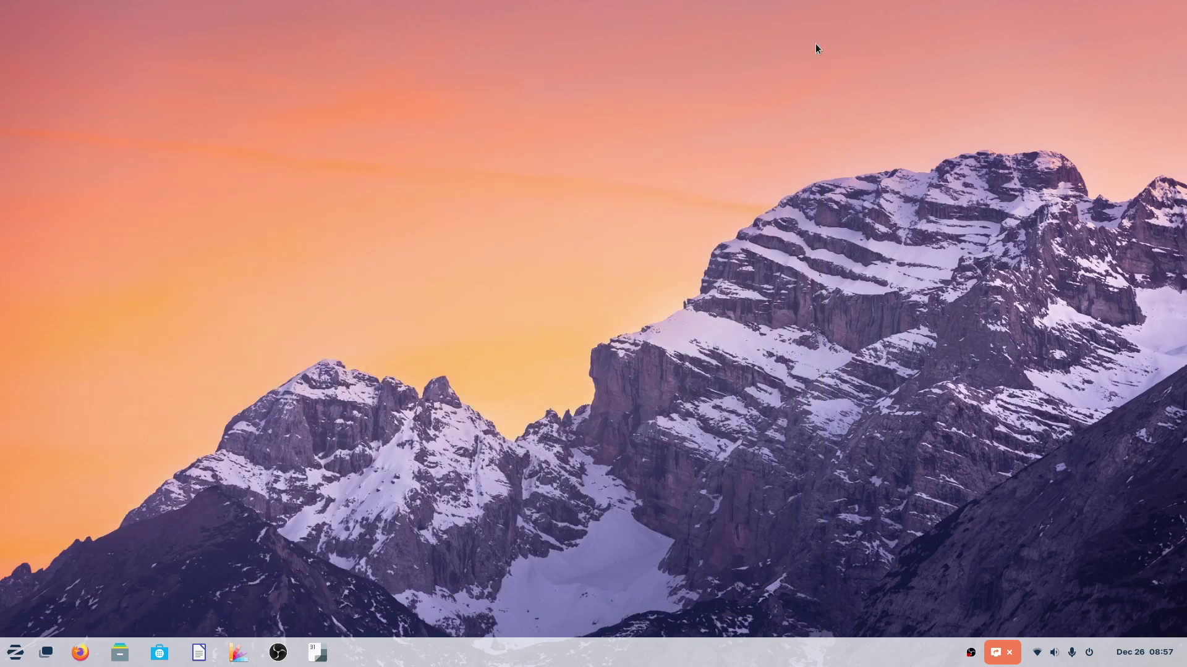
Examine the remaining Internet applications, including Remmina, and return to the application categories
click(15, 653)
click(80, 377)
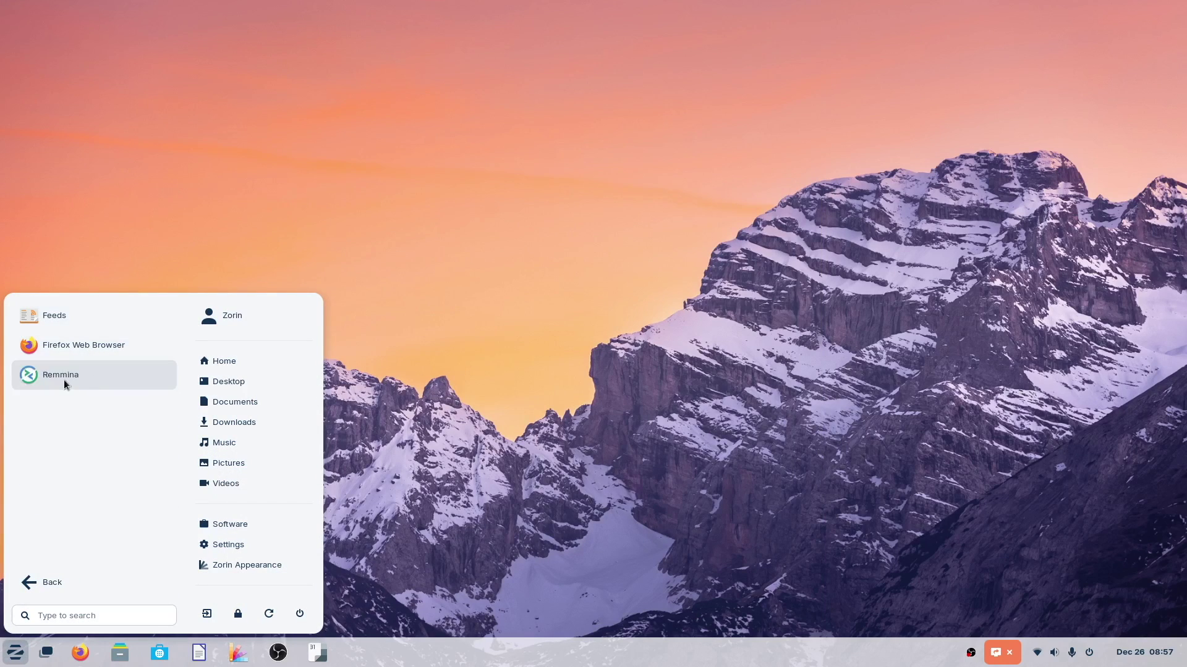
click(21, 584)
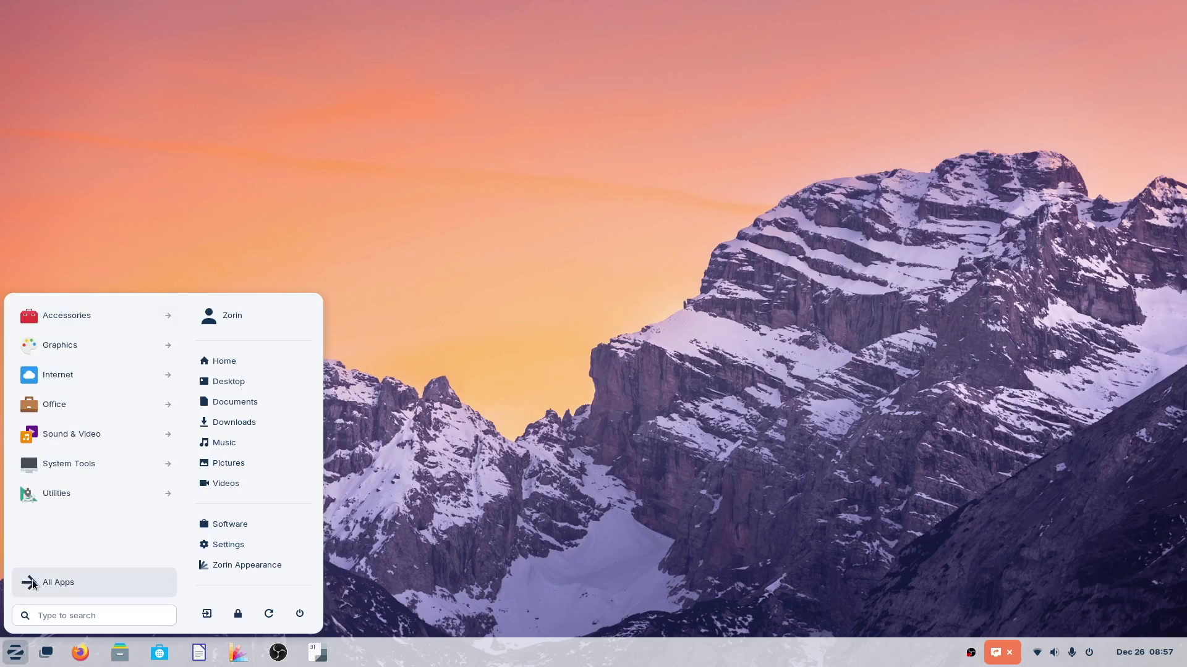
Launch LibreOffice Writer from the Office applications to view its blank document interface, and close it
click(110, 407)
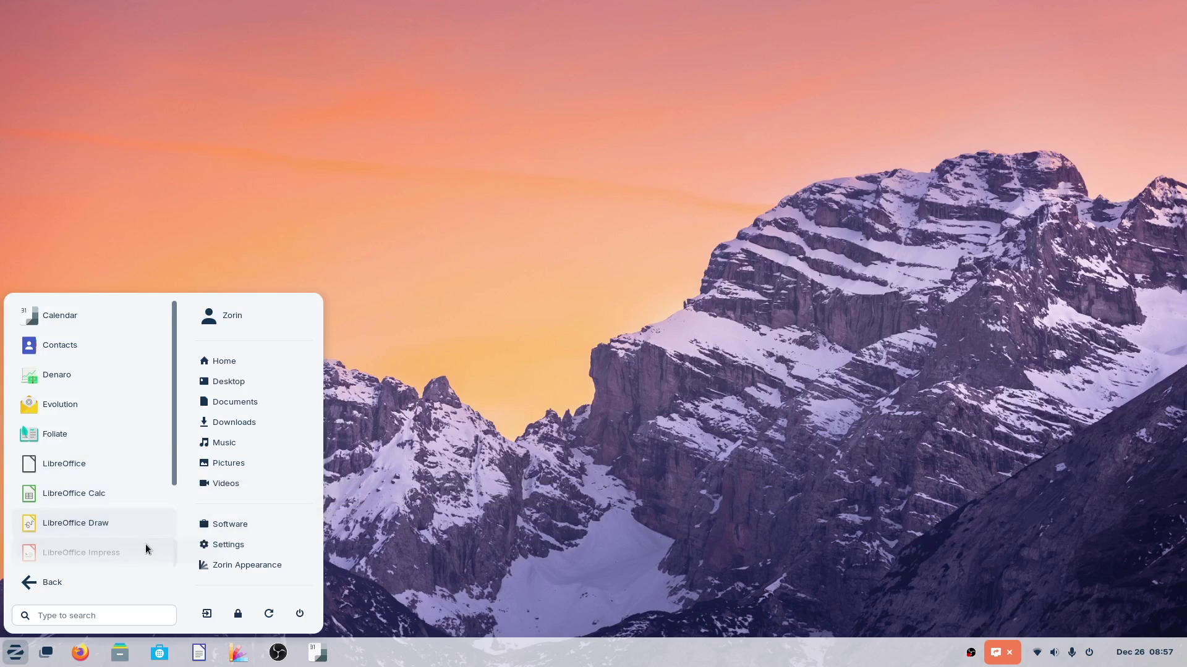
drag(175, 480, 170, 562)
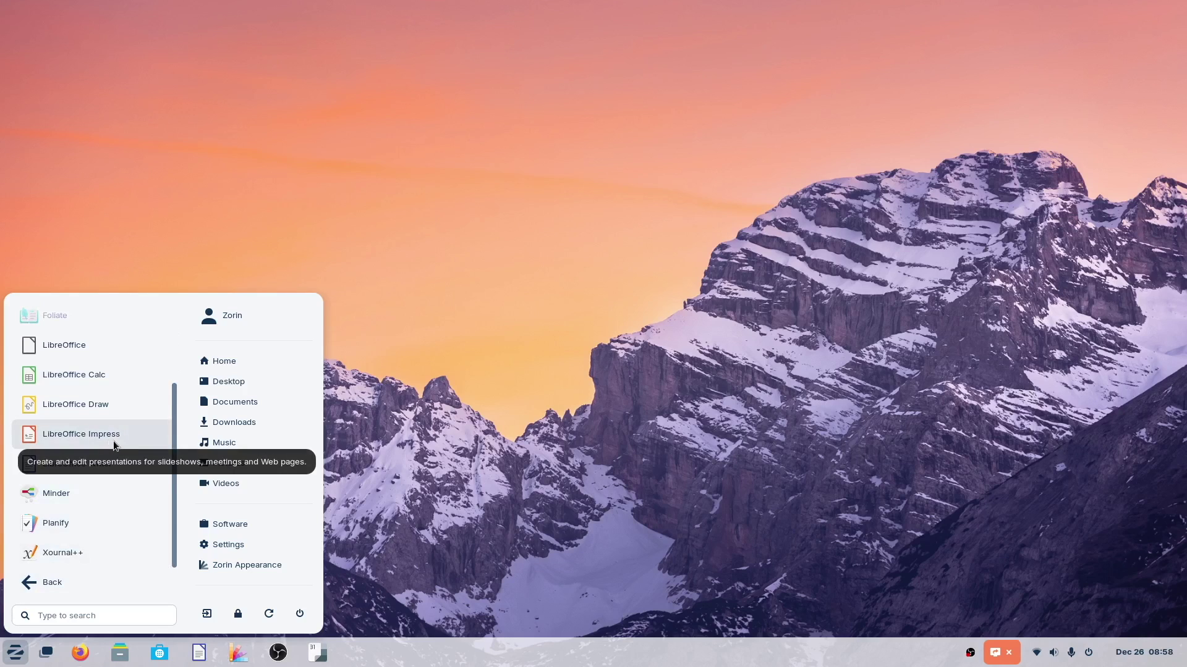
click(114, 469)
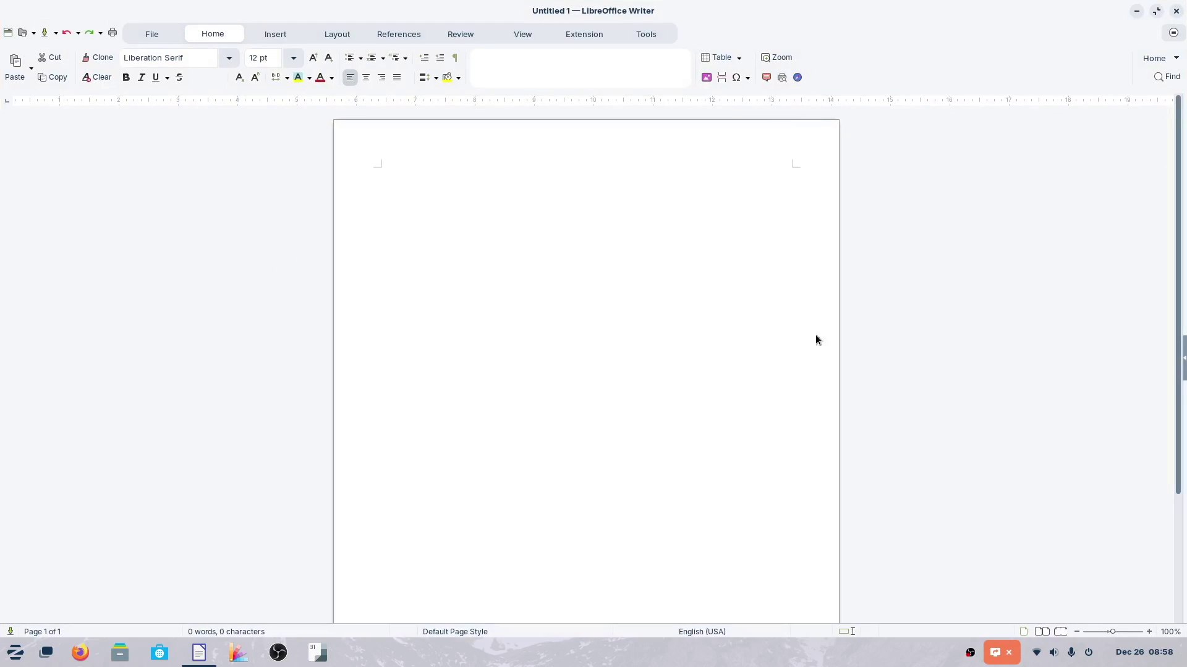
click(1177, 11)
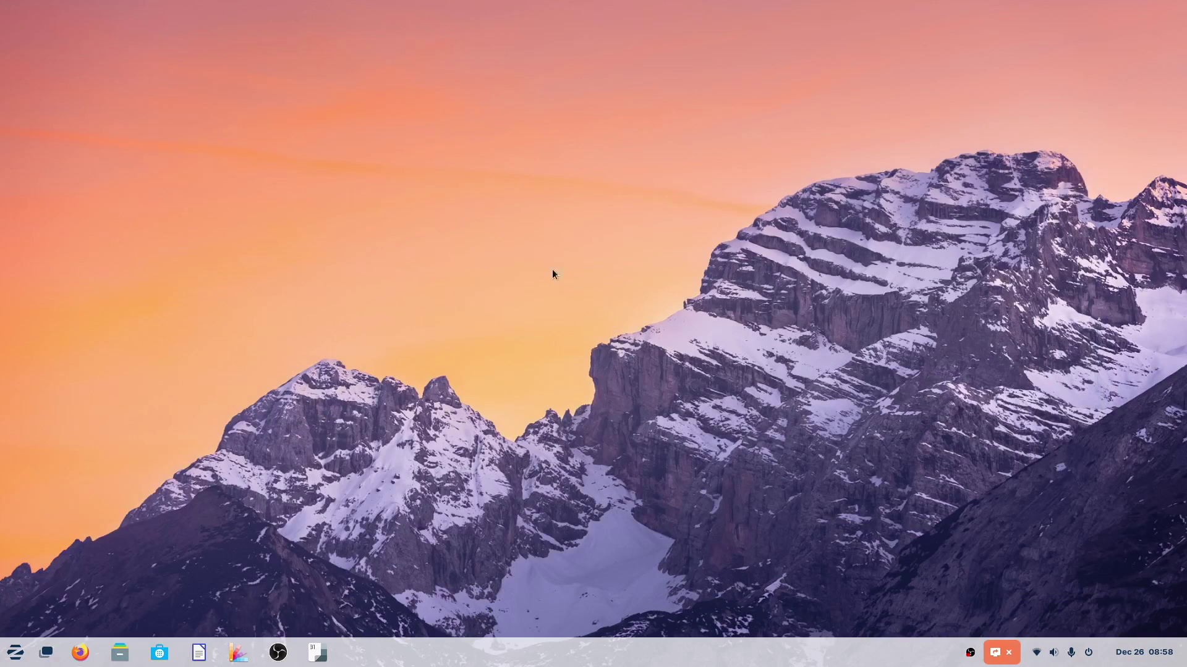
Examine the remaining Office applications through Xournal++, and return to the application categories
click(17, 652)
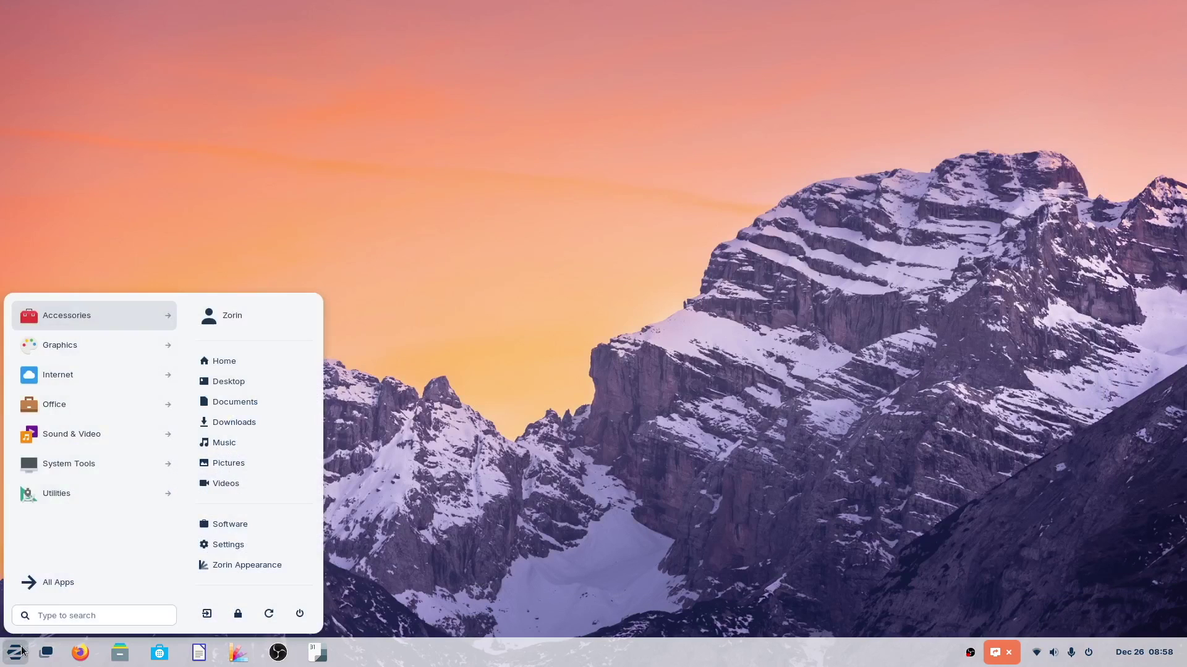
click(117, 407)
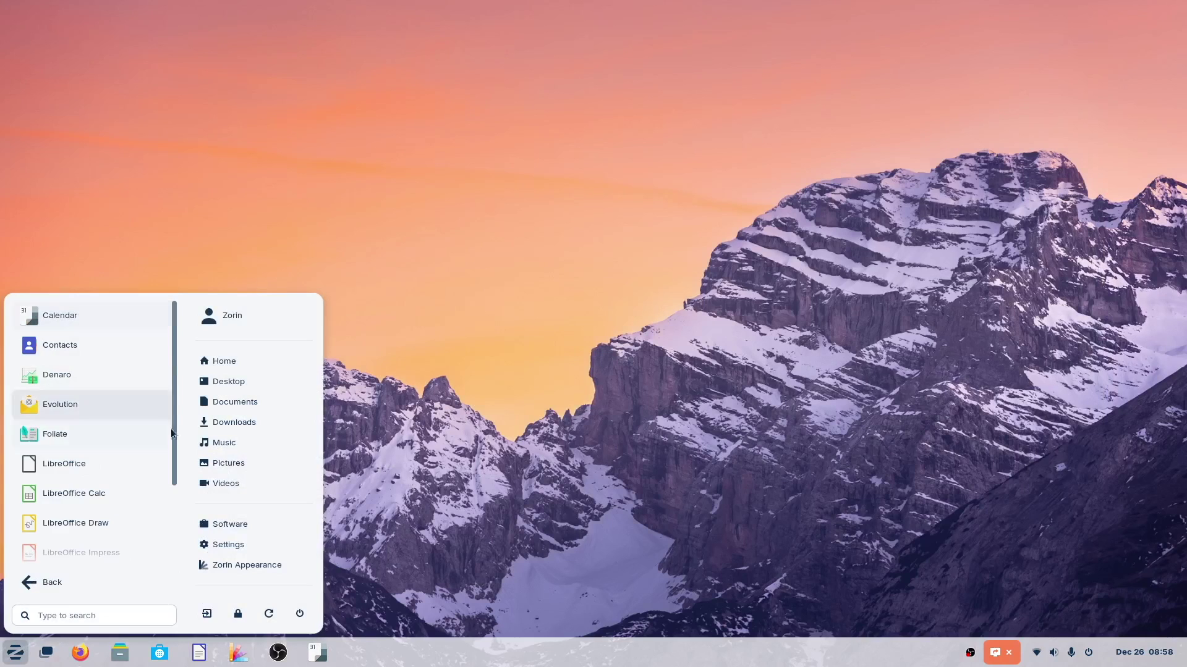
drag(176, 473, 176, 584)
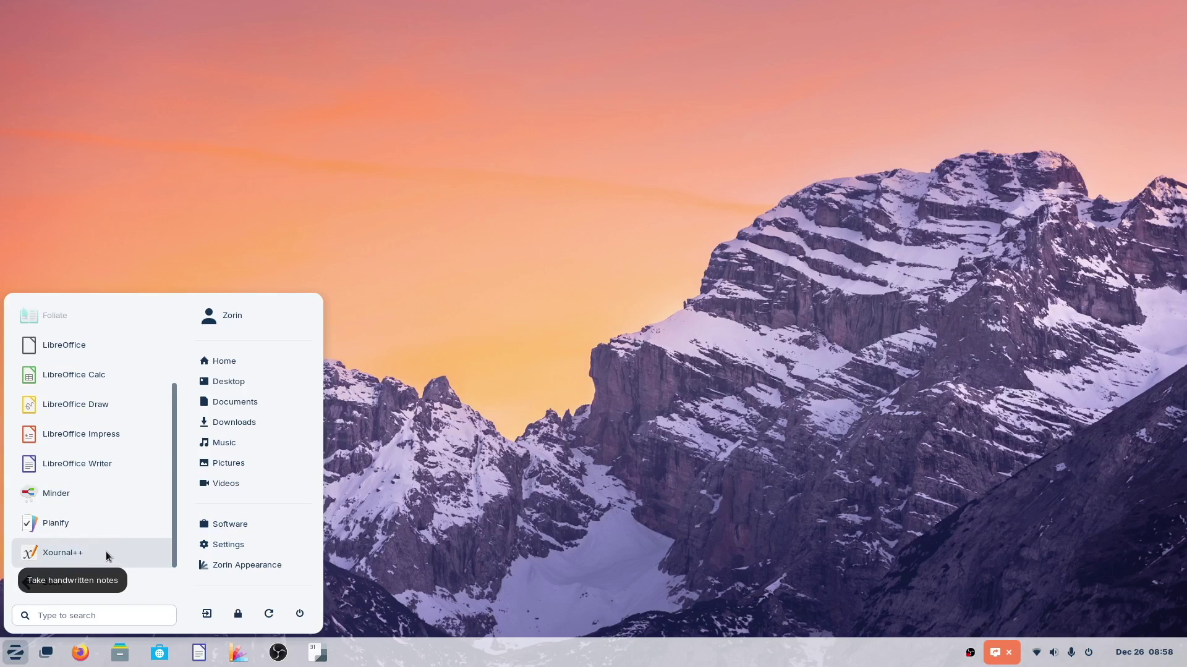
click(31, 589)
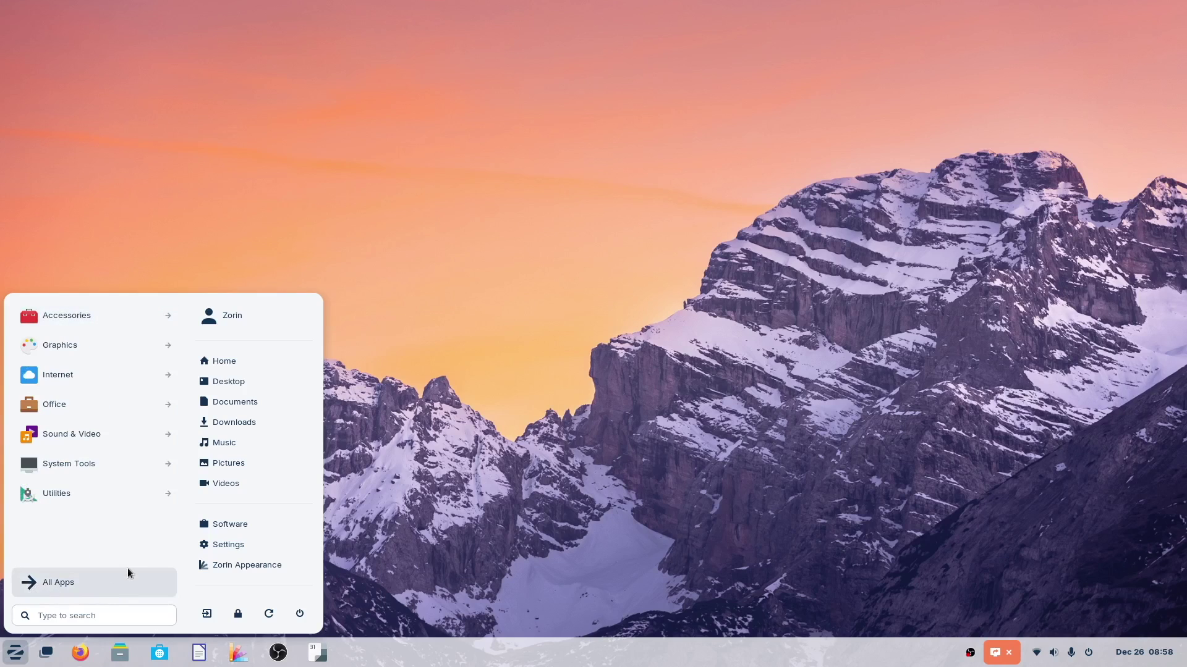
Examine the Sound & Video applications from Ardour 8 through VLC media player, and return to the application categories
click(120, 435)
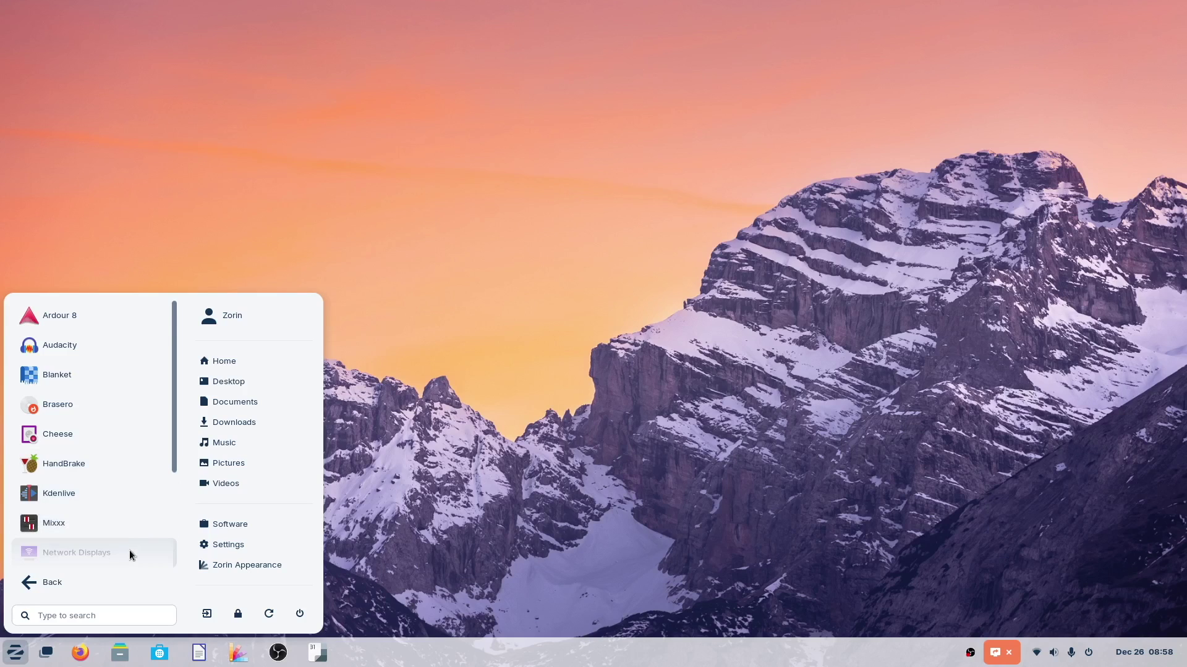
drag(171, 459, 176, 561)
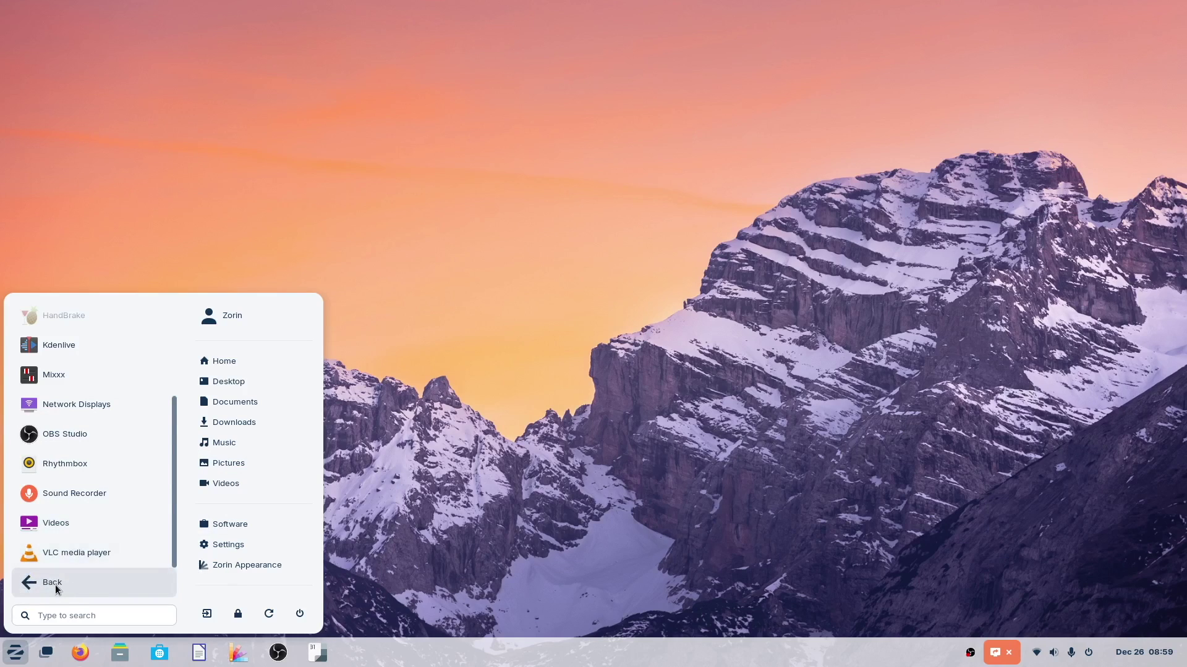
click(55, 587)
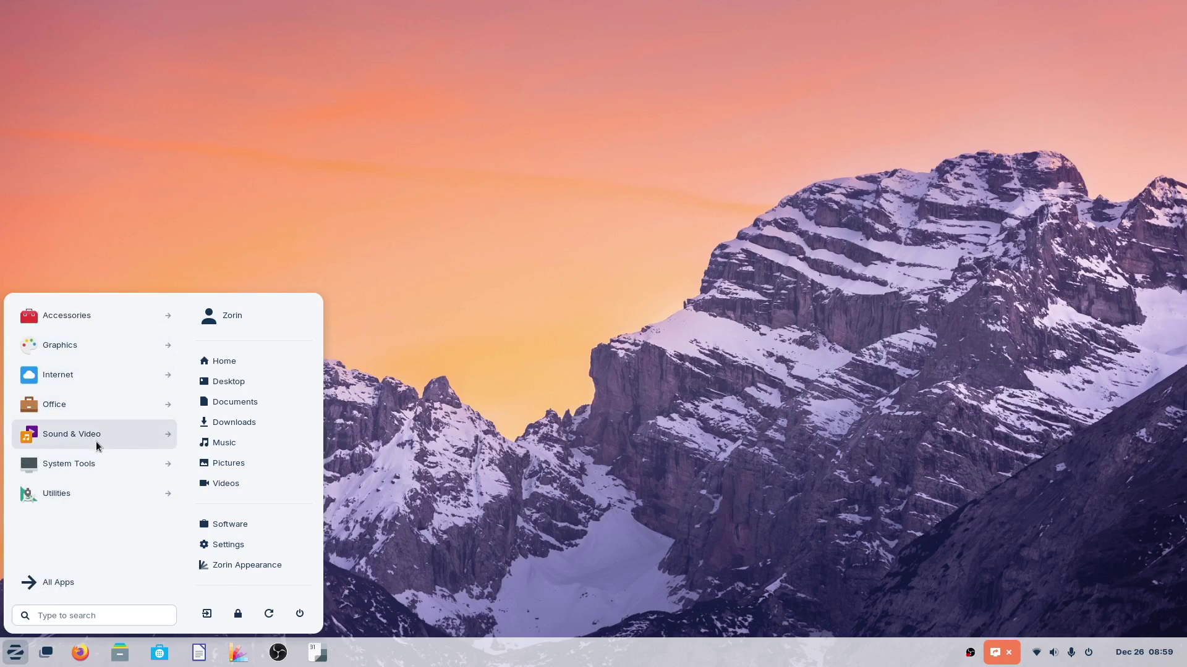
Launch Software from the System Tools applications to view its Explore page, and close it
click(94, 462)
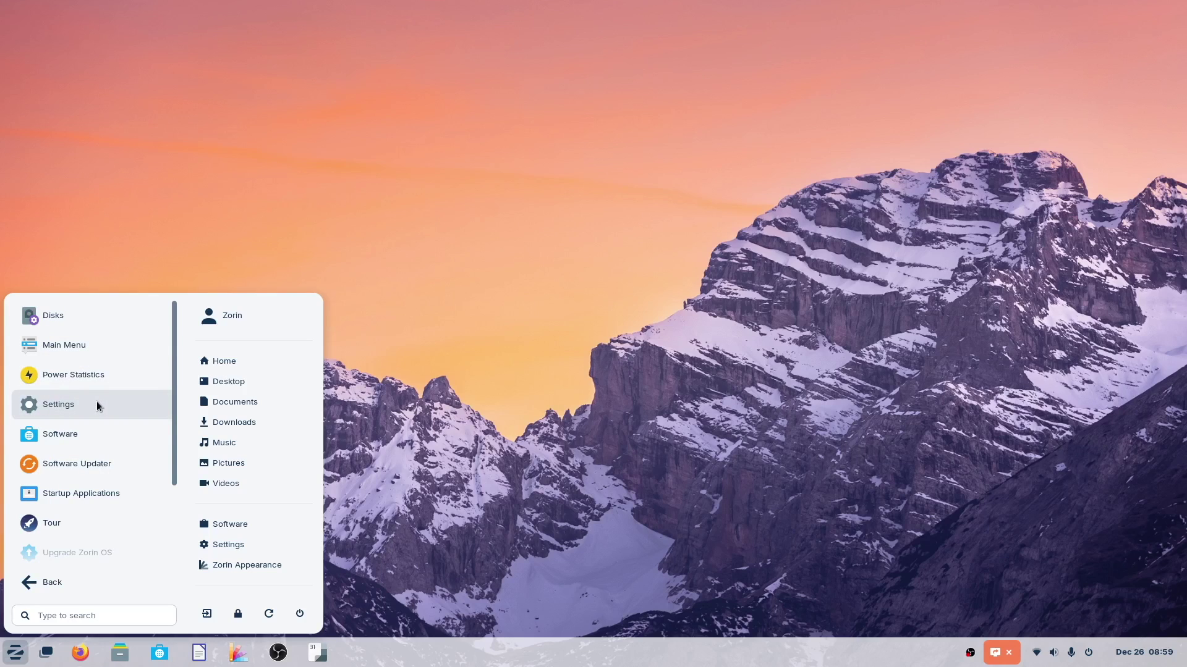
click(98, 435)
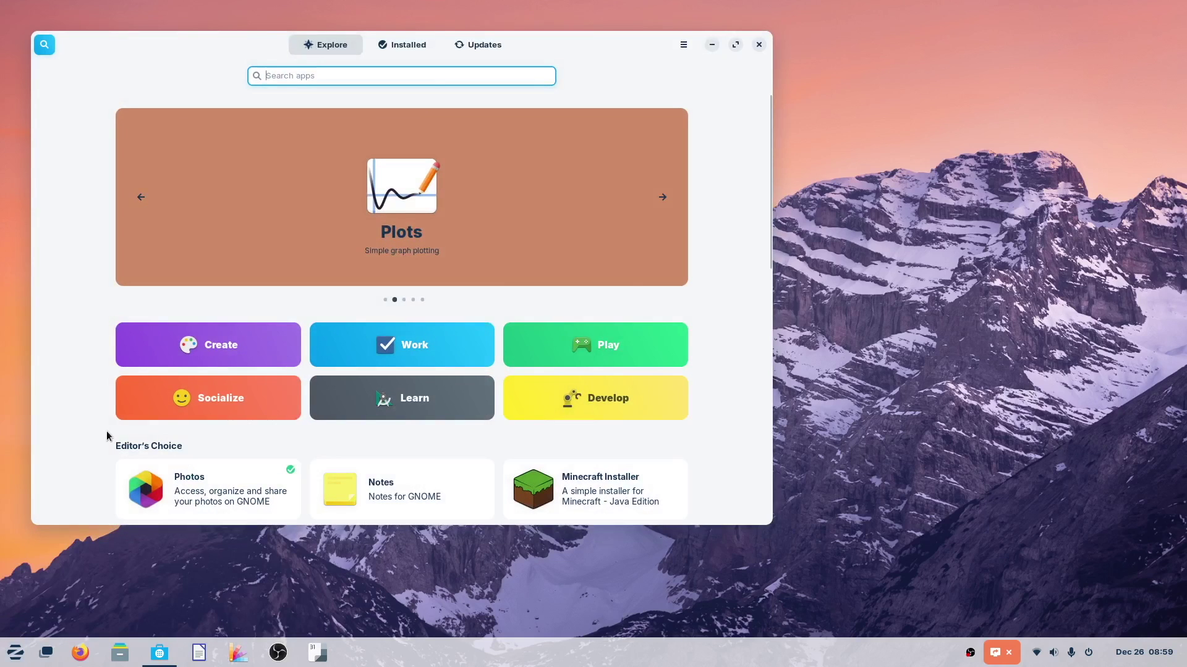
click(758, 45)
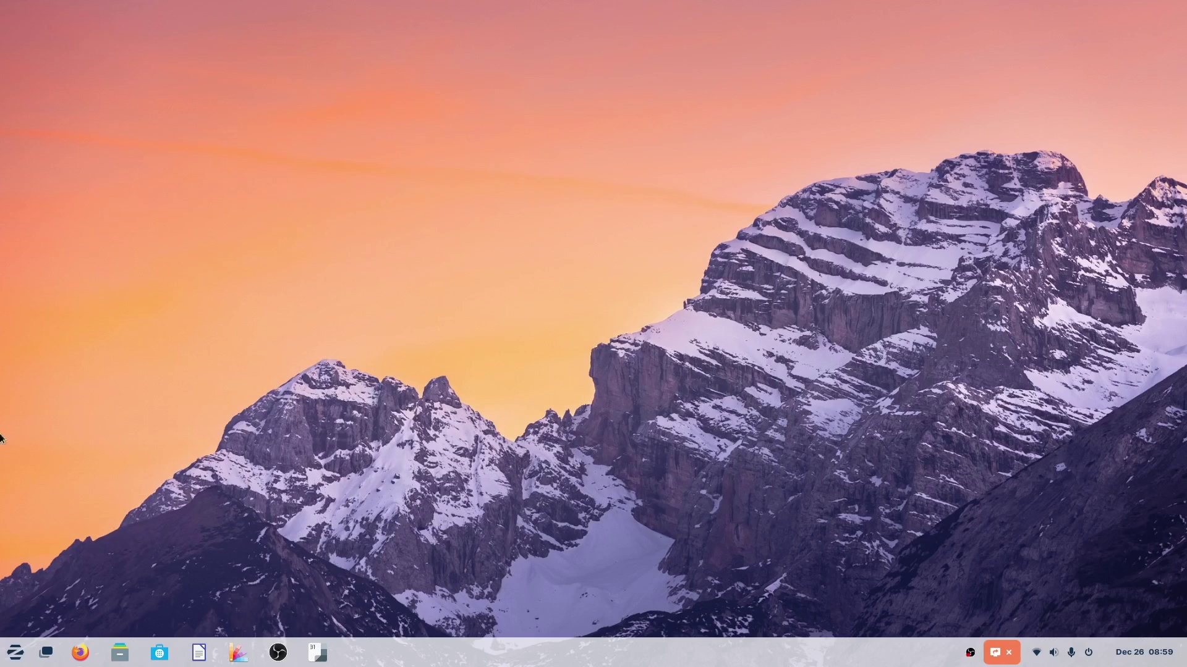
Launch Zorin Appearance from the System Tools applications to view its desktop layout options, and close it
click(16, 653)
click(121, 463)
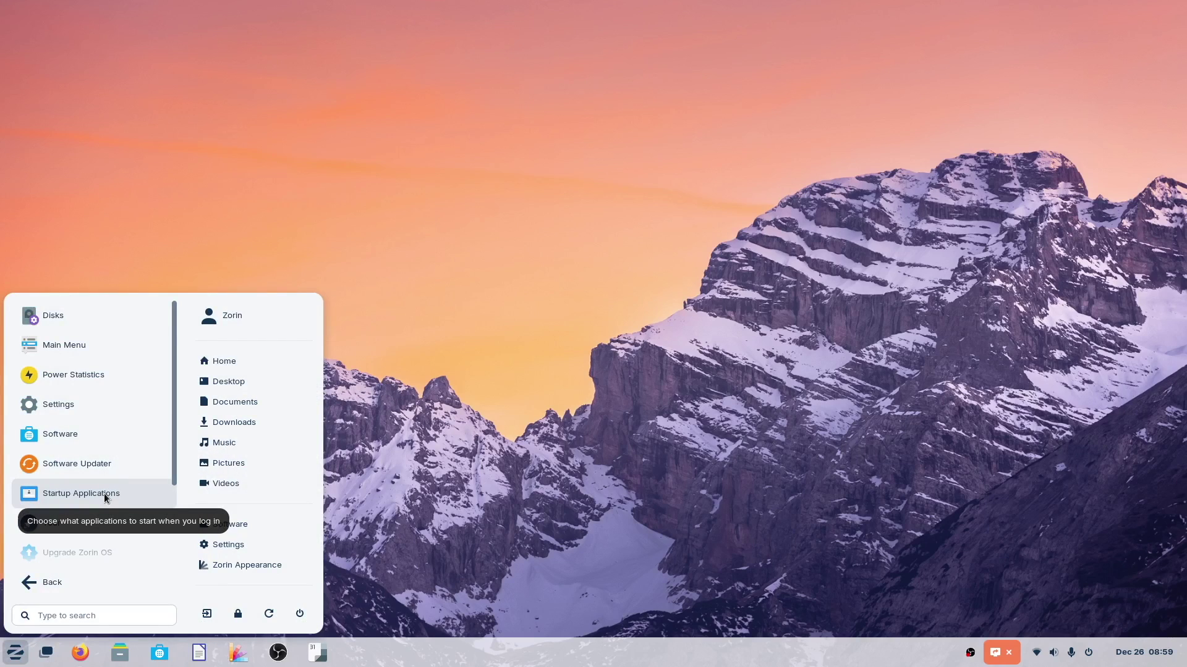
drag(174, 474, 175, 578)
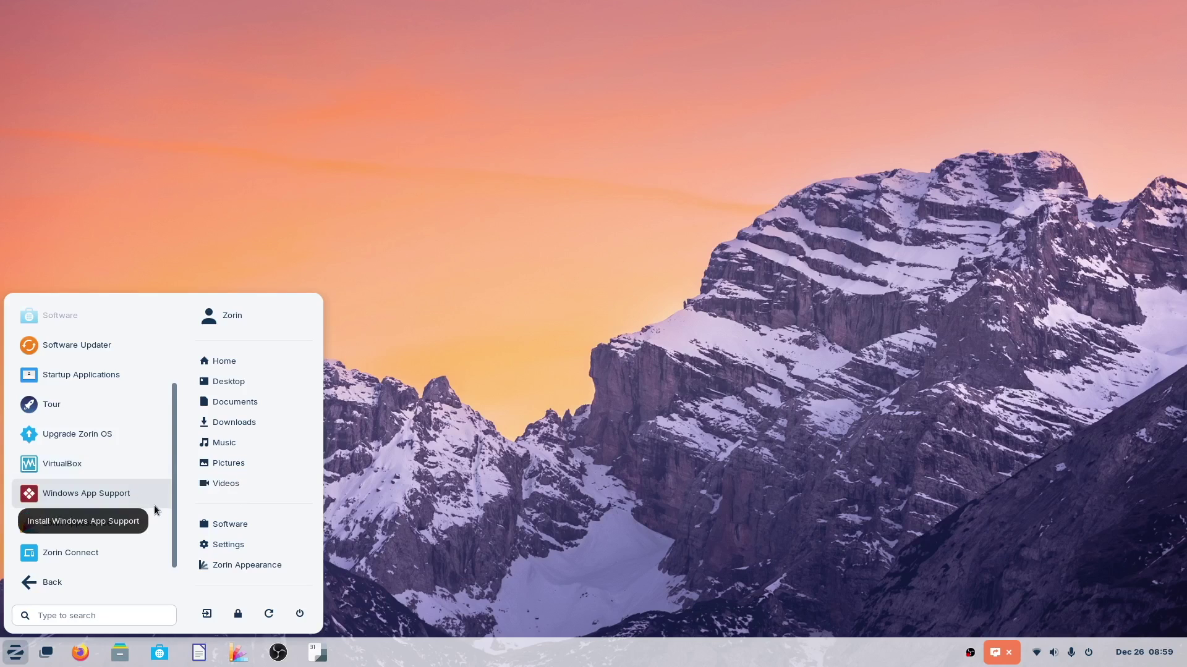
click(95, 525)
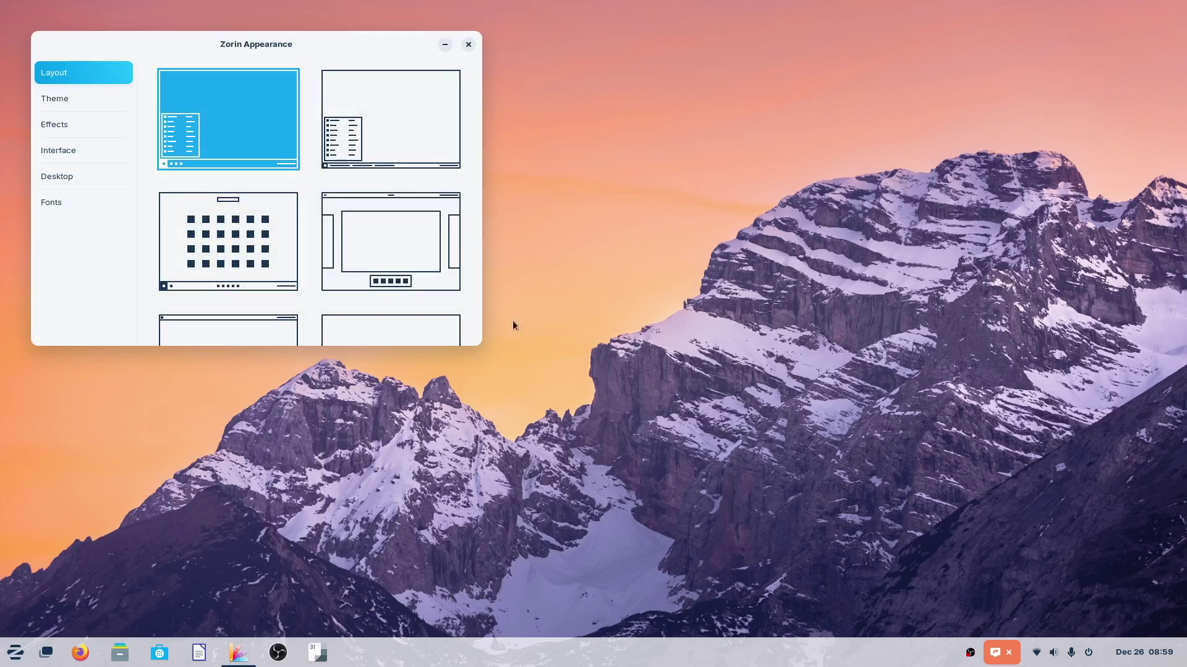
click(472, 46)
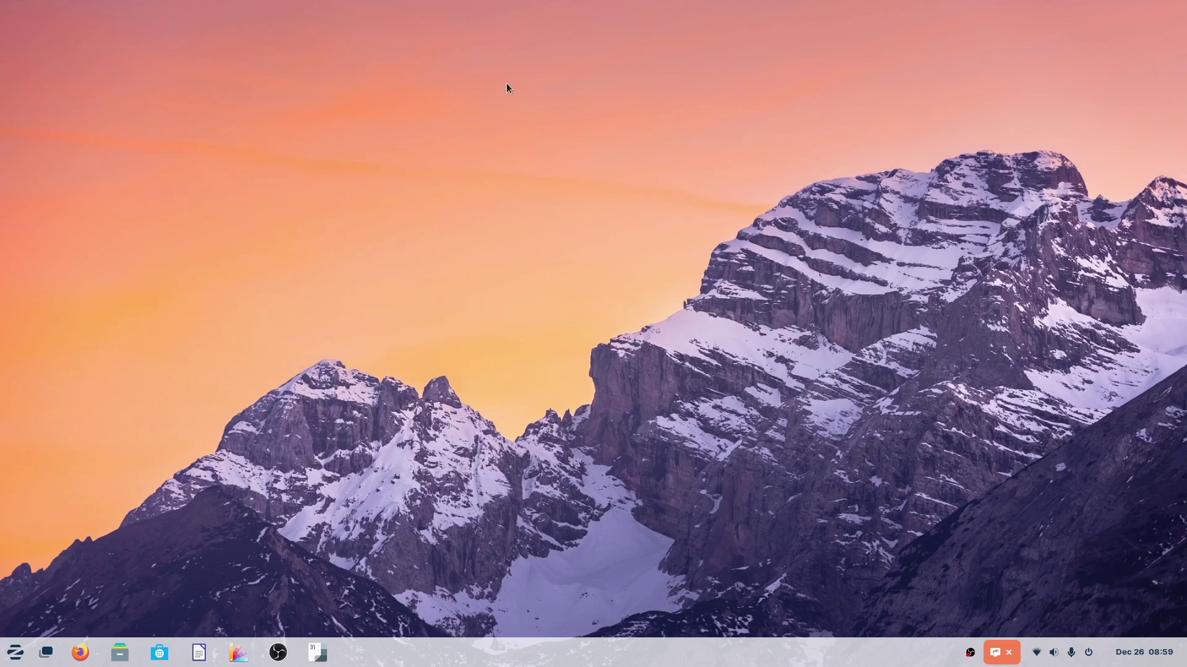
Examine the remaining System Tools applications past Zorin Appearance, and return to the application categories
click(15, 661)
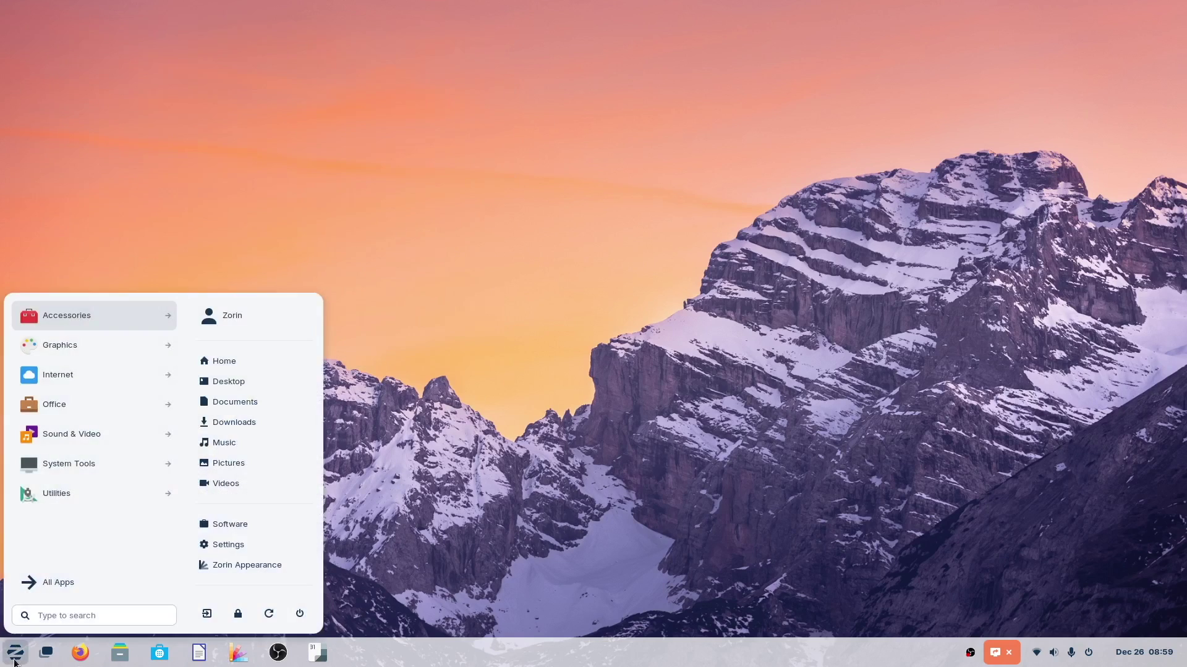
click(133, 464)
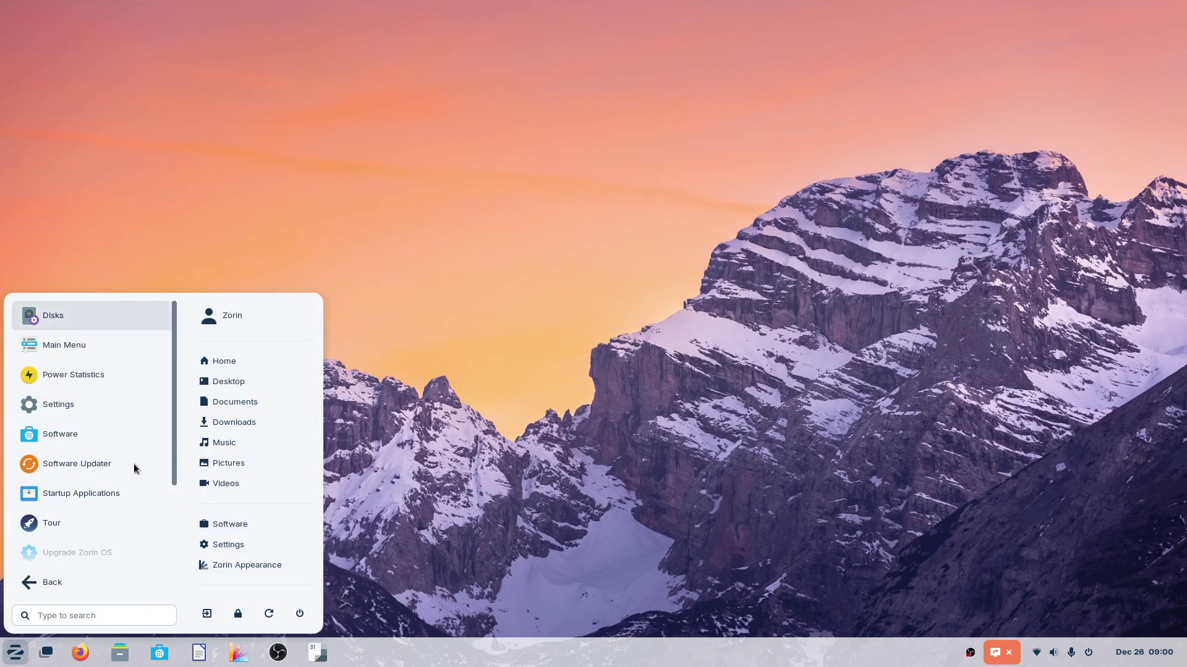
drag(175, 470, 151, 542)
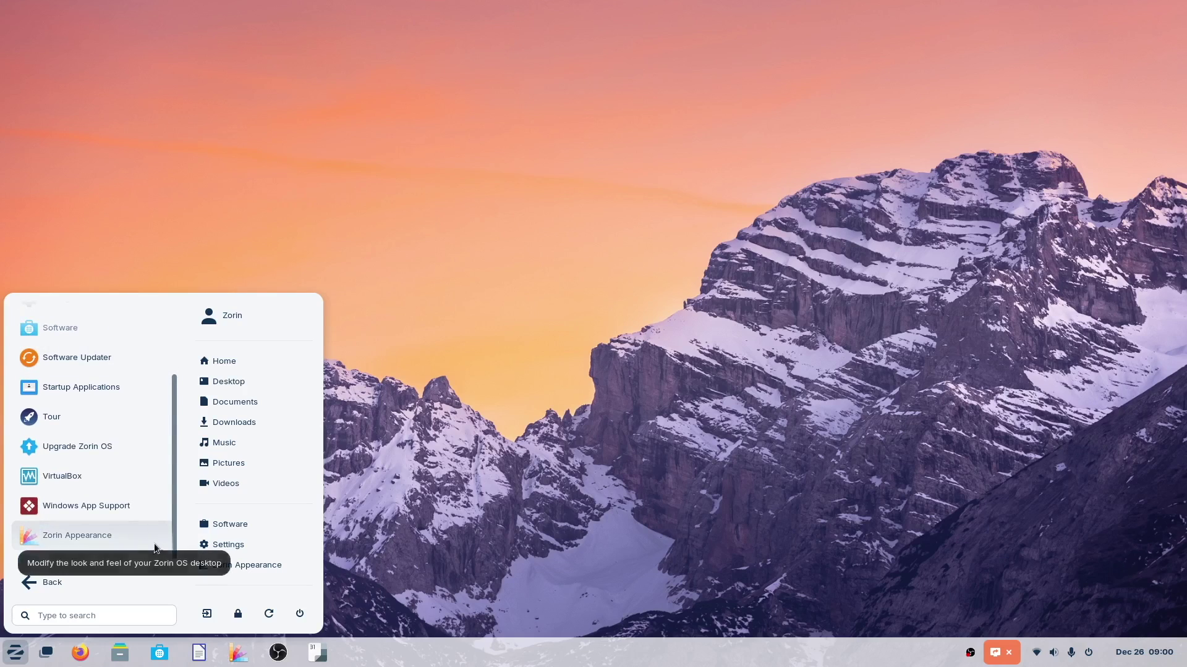
scroll(177, 575, down, 1)
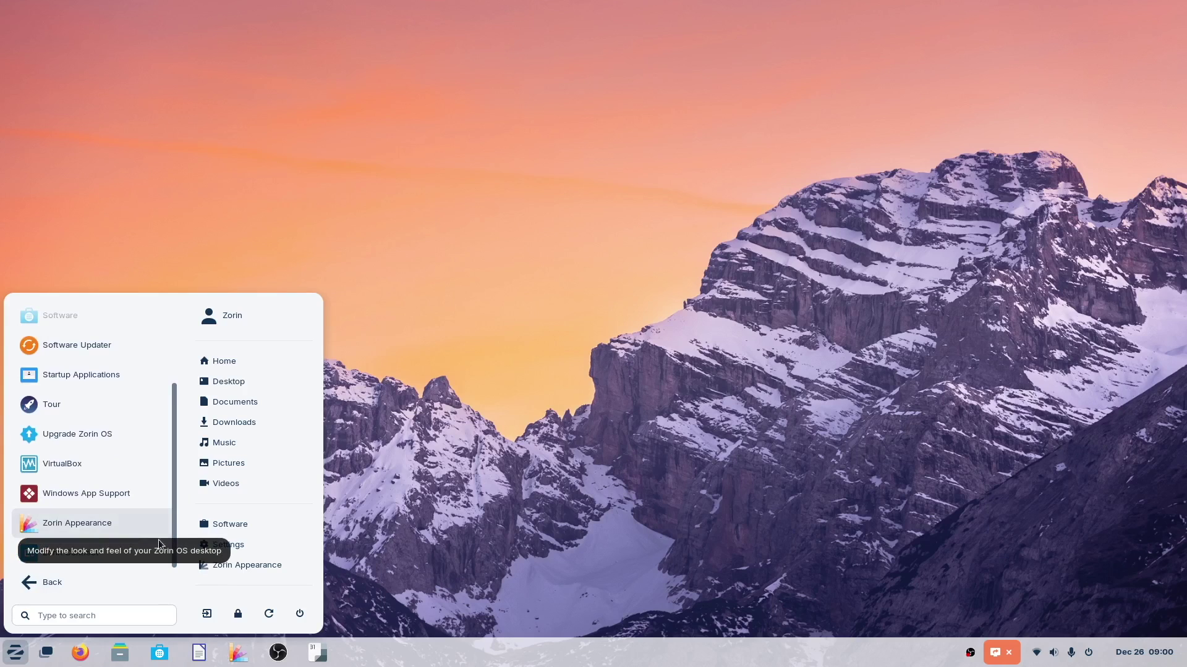
click(56, 584)
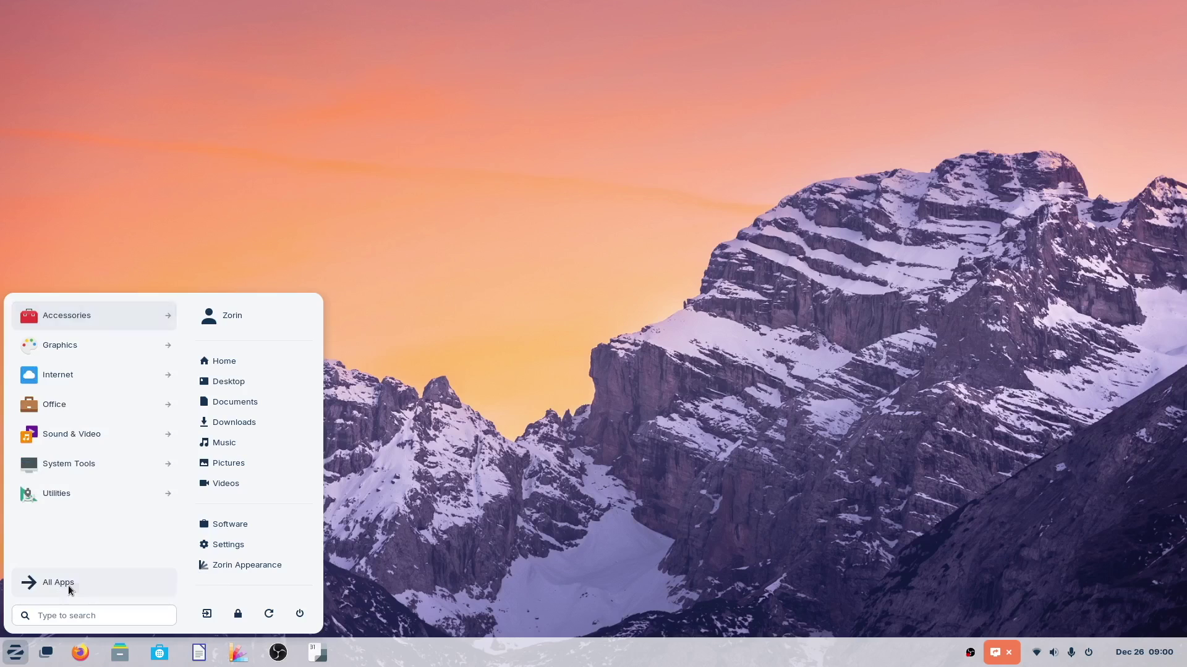
Examine the Utilities applications from Advanced Network Configuration through Terminal, and return to the application categories
click(116, 499)
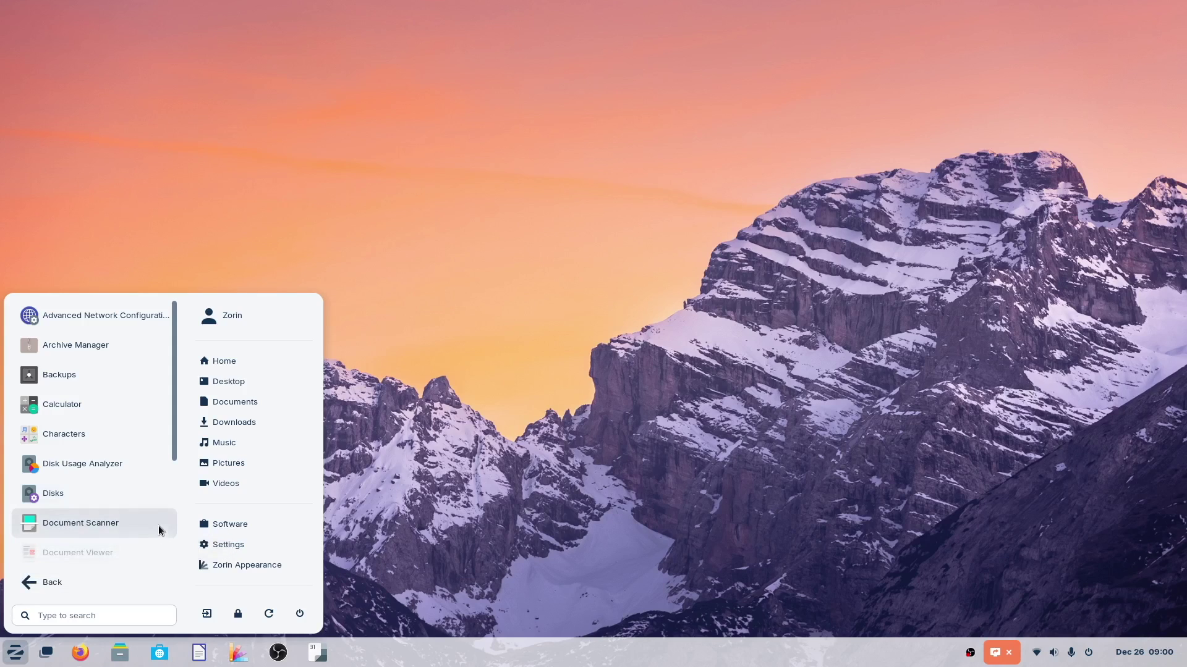
scroll(172, 507, down, 3)
scroll(173, 516, down, 3)
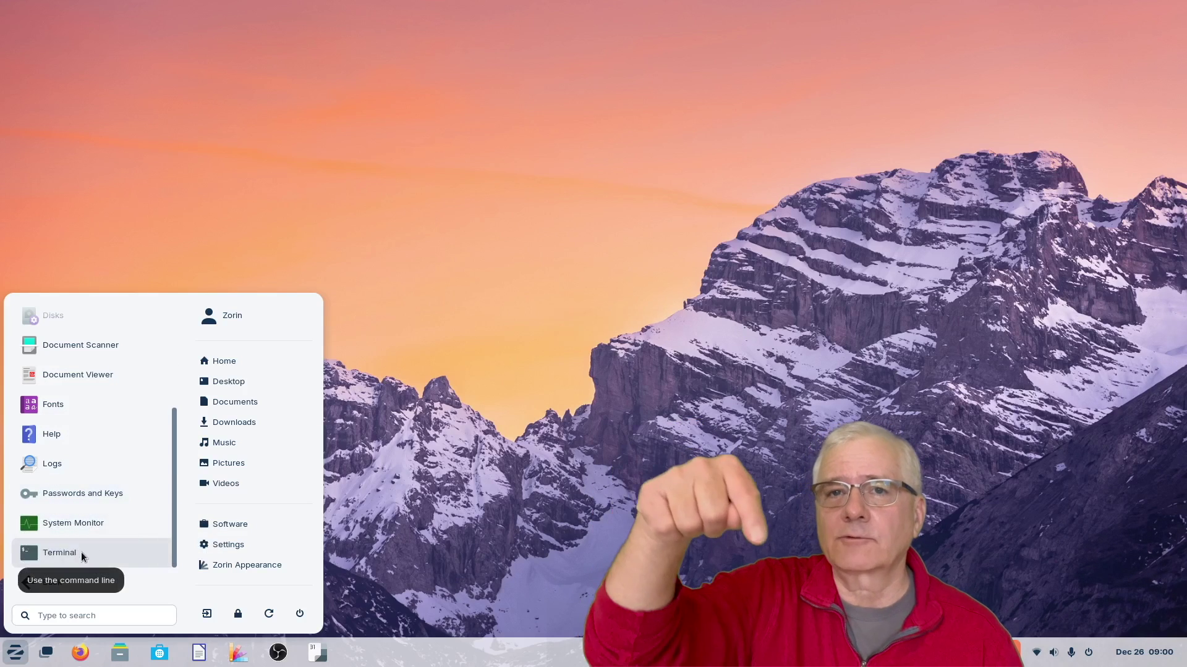
click(39, 584)
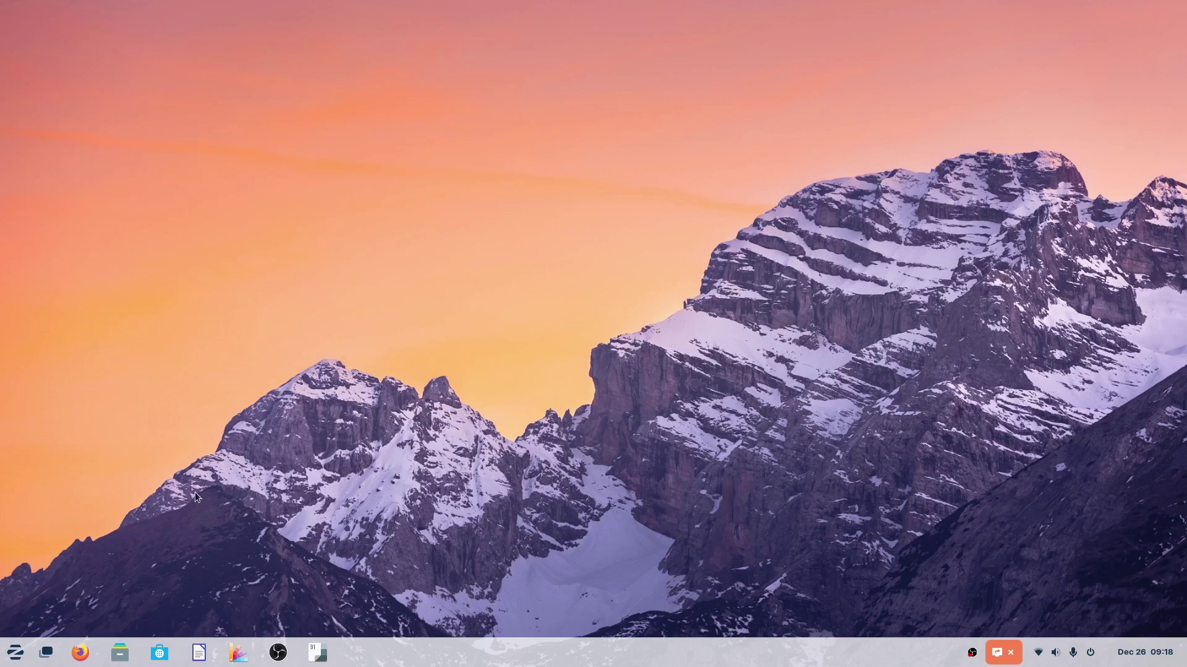
Open the Software, LibreOffice Writer, Zorin Appearance and Calendar windows together on the desktop
click(160, 652)
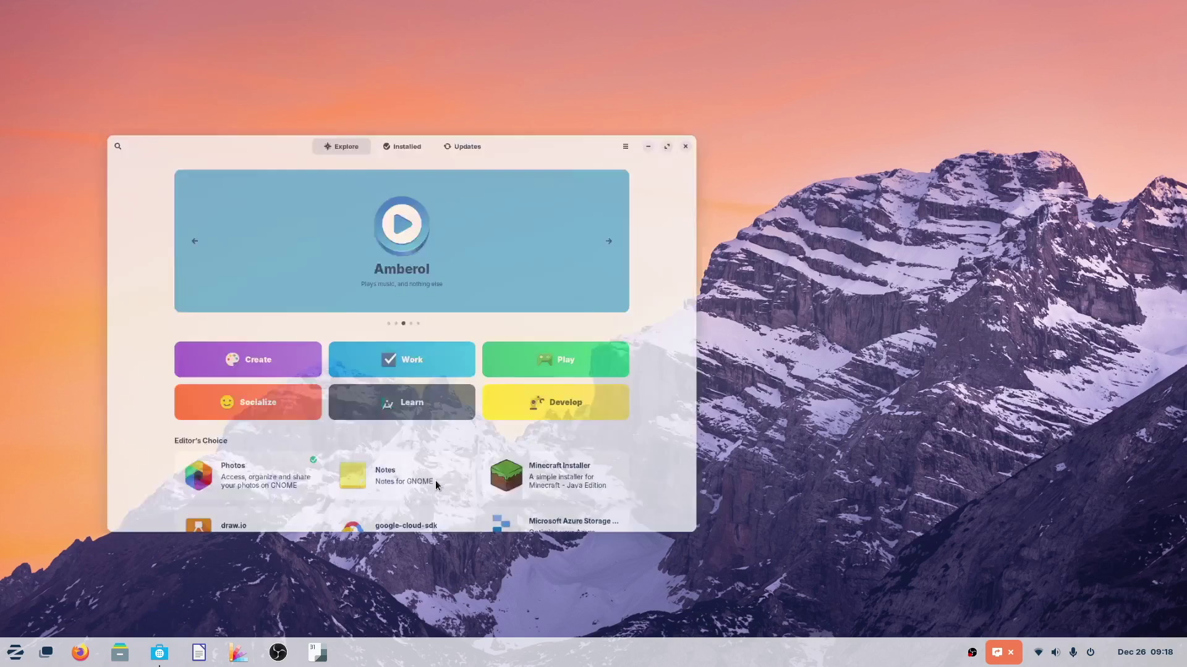
click(199, 653)
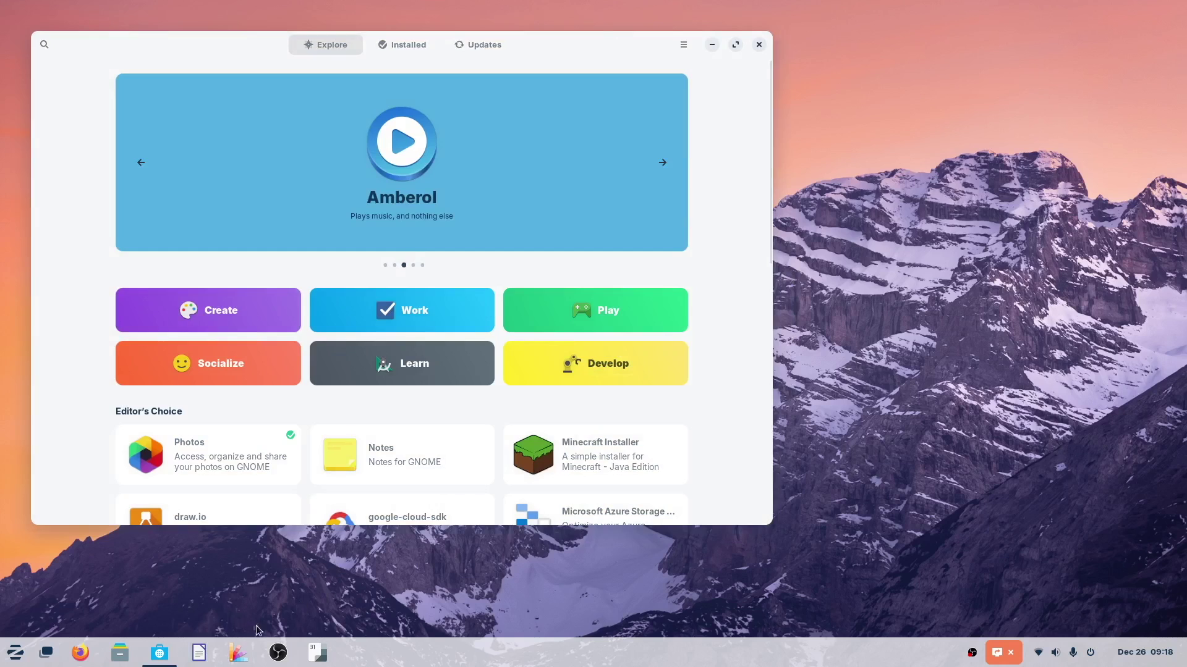
click(245, 653)
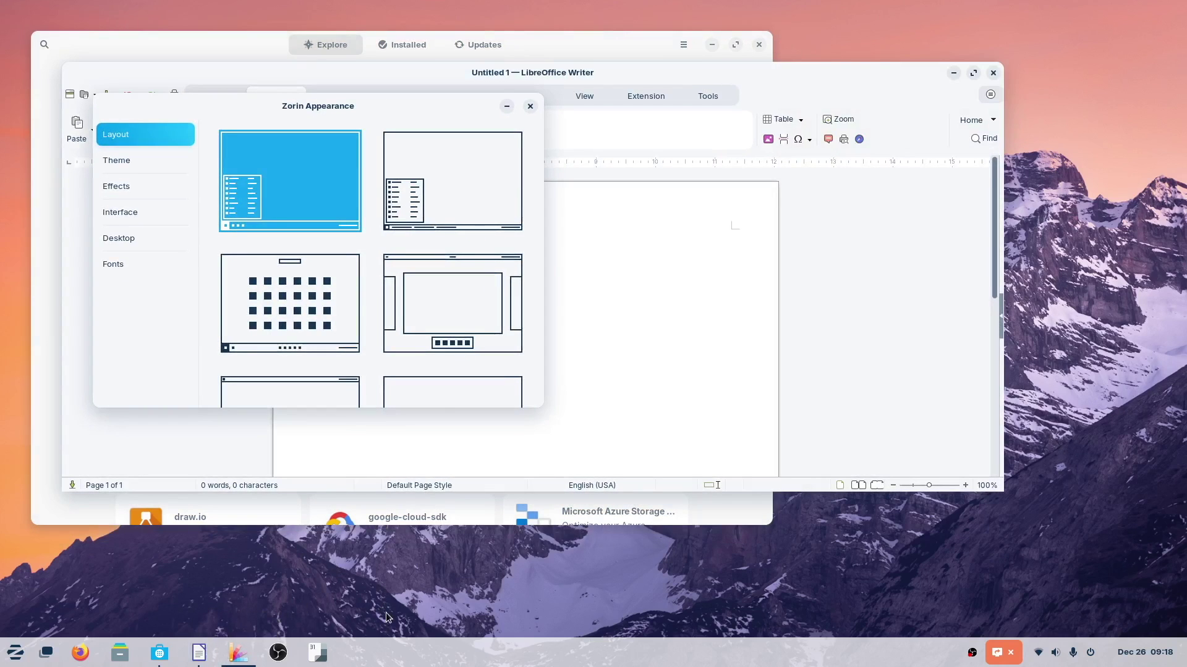
click(512, 551)
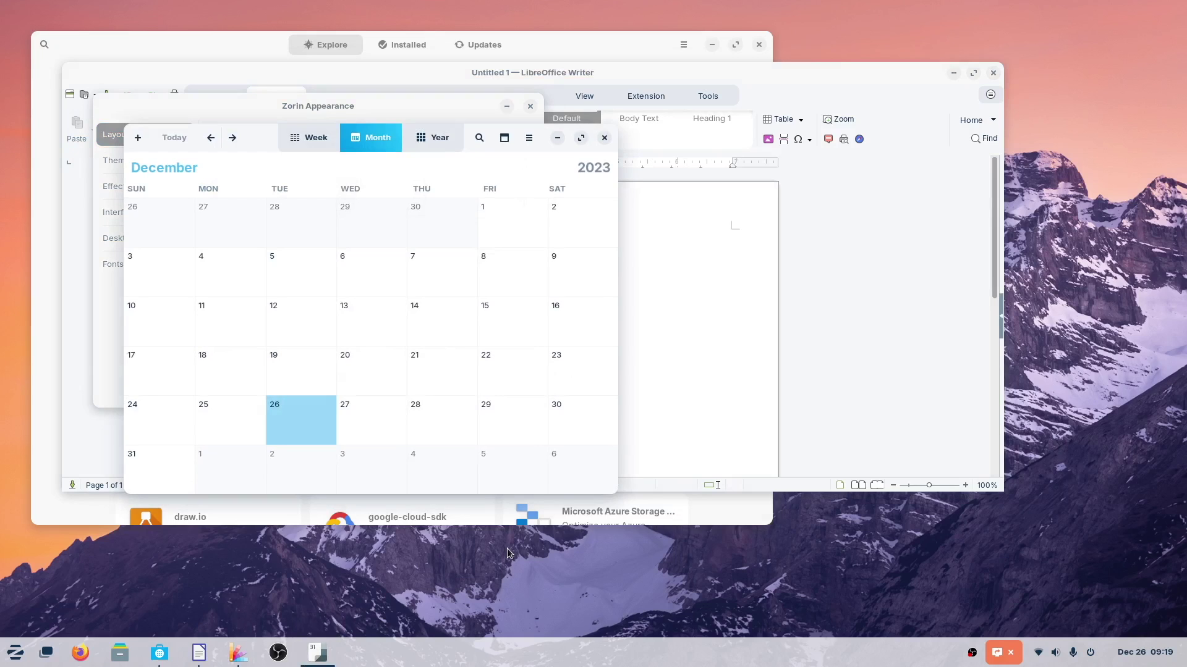
Cycle repeatedly through the four open windows with the standard window switcher, ending on Zorin Appearance
key(alt+Tab)
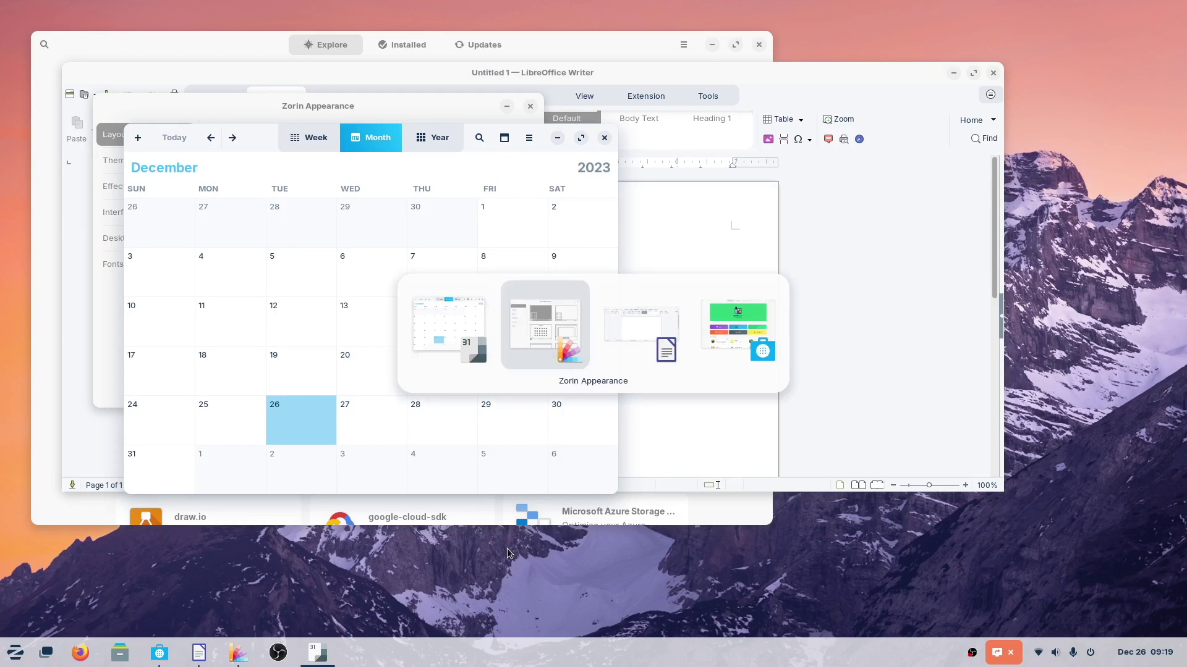
key(alt+Tab)
key(alt+Tab)
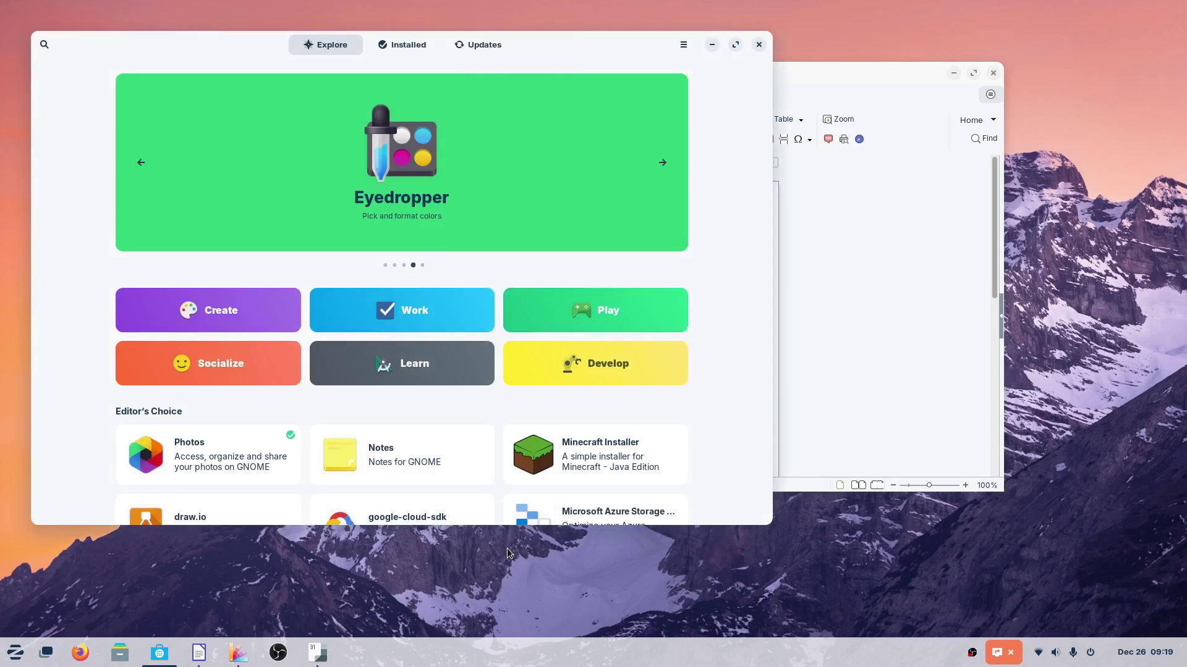
key(alt+Tab)
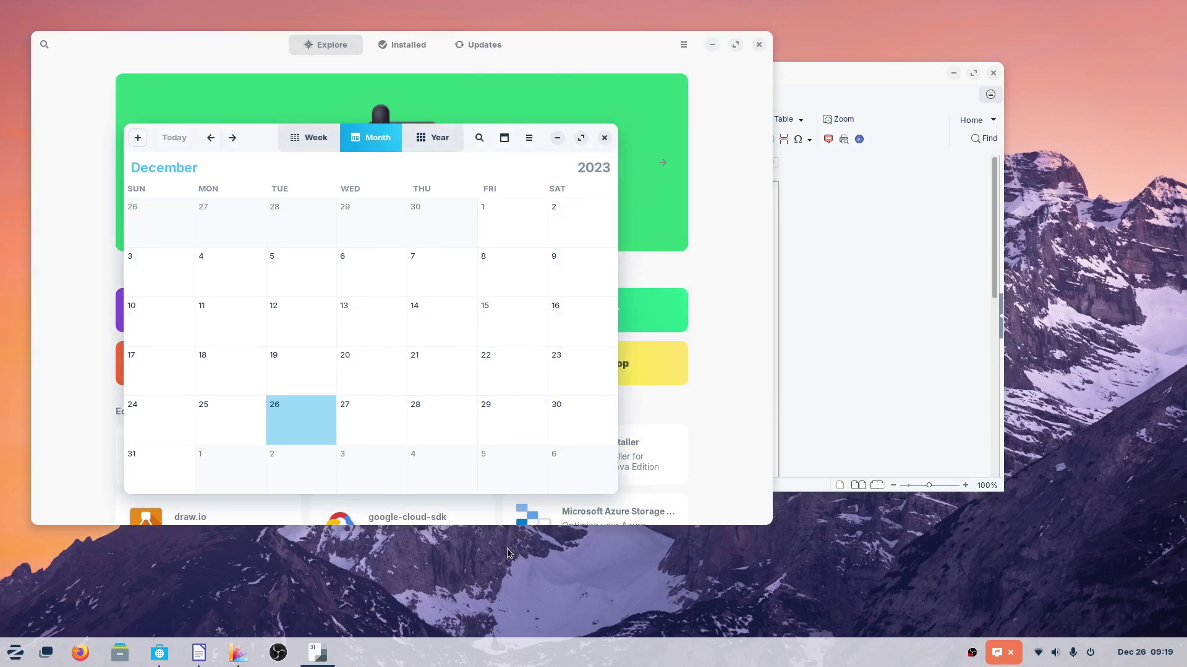
key(alt+Tab)
key(alt+Tab)
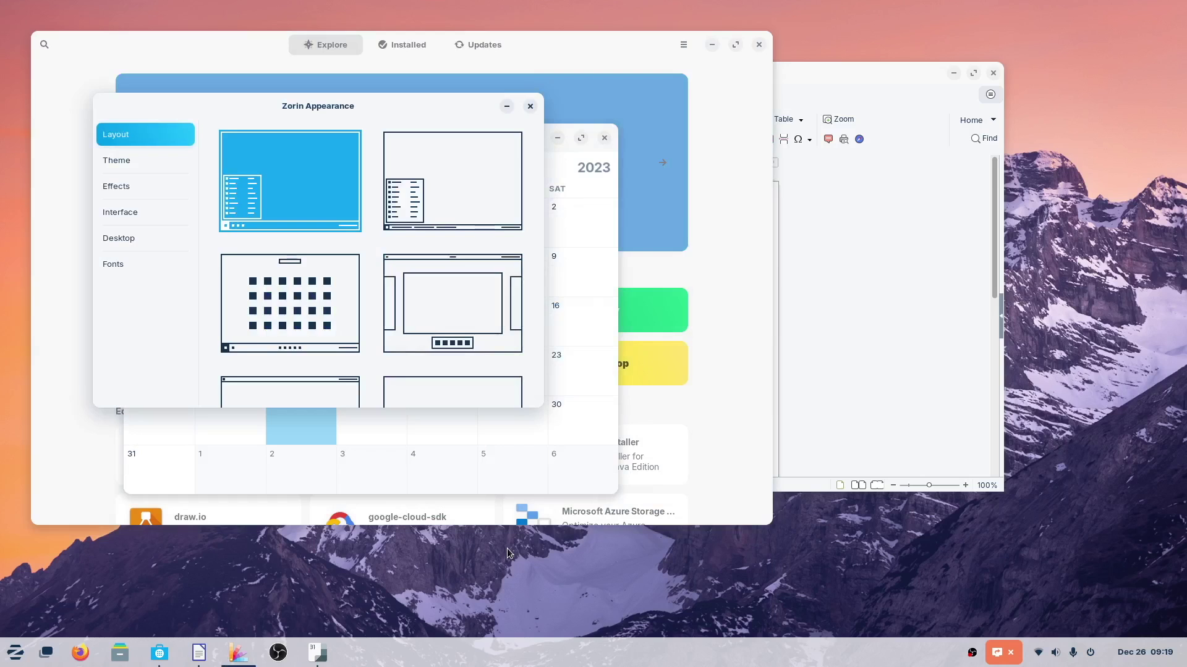
key(alt+Tab)
key(alt+Tab)
key(alt+Tab)
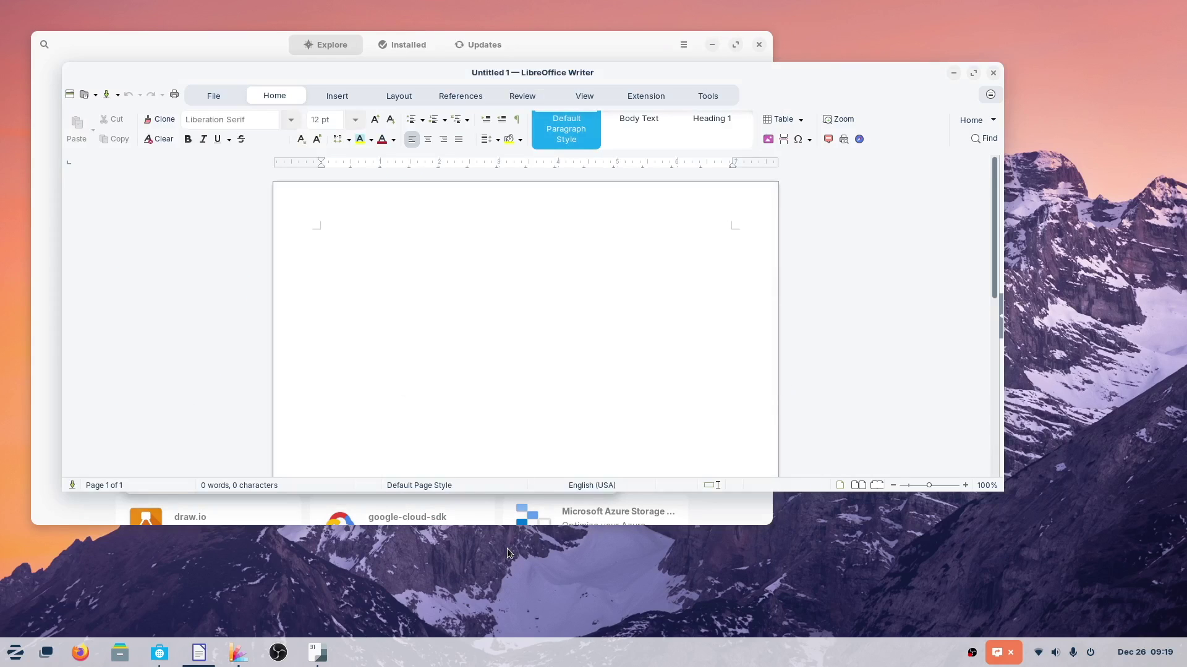
key(alt+Tab)
key(alt+Tab)
key(alt+Tab)
key(alt+Tab)
key(alt+Tab)
key(alt+Tab)
key(alt+Tab)
key(alt+Tab)
key(alt+Tab)
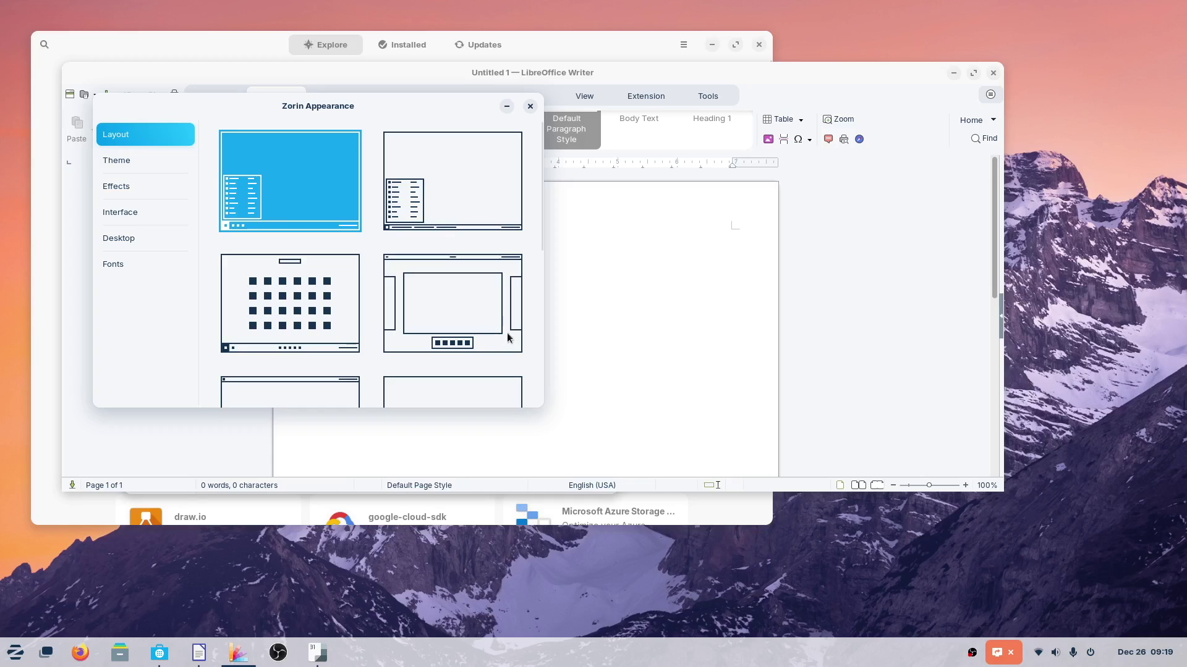
Enable Jelly Mode, Desktop Cube and Spatial Window Switcher in the Zorin Appearance effects
click(164, 196)
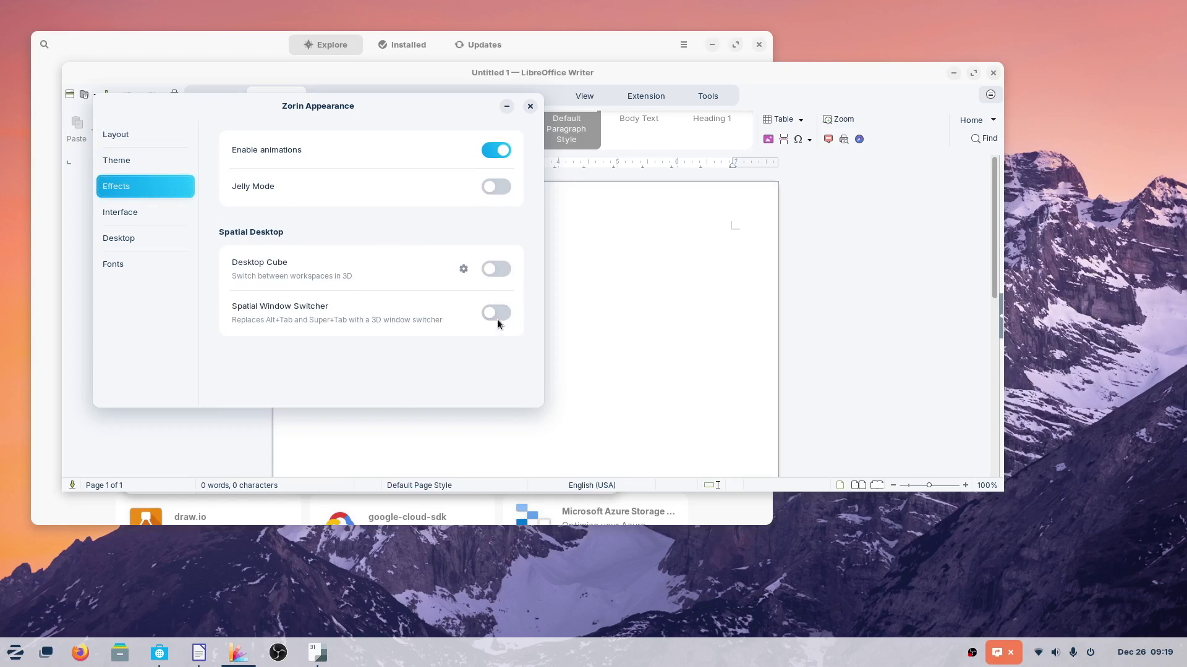
click(503, 269)
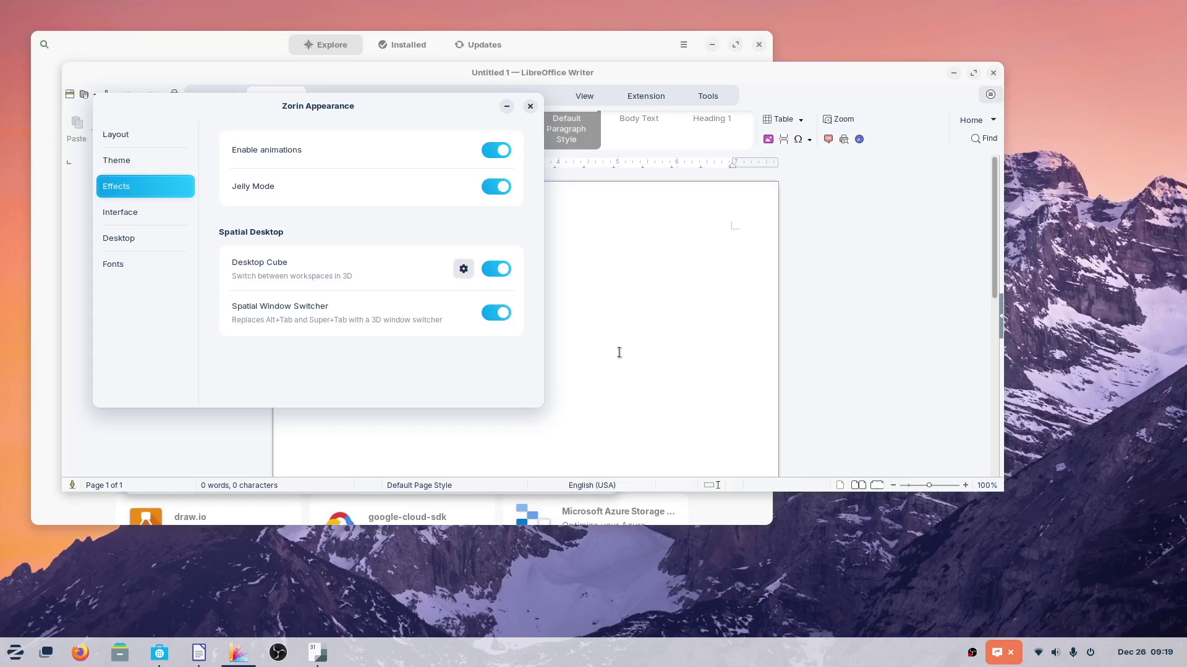
Cycle through the open windows with the 3D spatial window switcher and bring the Software window forward
key(alt+Tab)
key(alt+Tab)
key(alt+Tab)
key(alt+Tab)
key(alt+Tab)
key(alt+Tab)
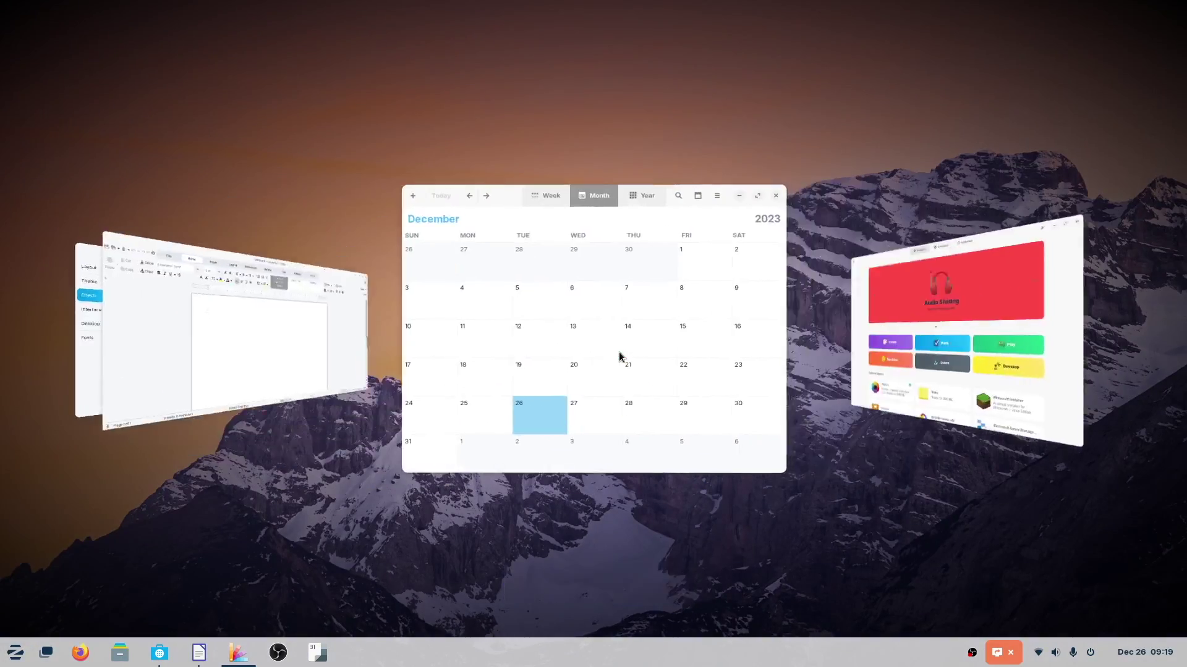
key(alt+Tab)
key(alt+Tab)
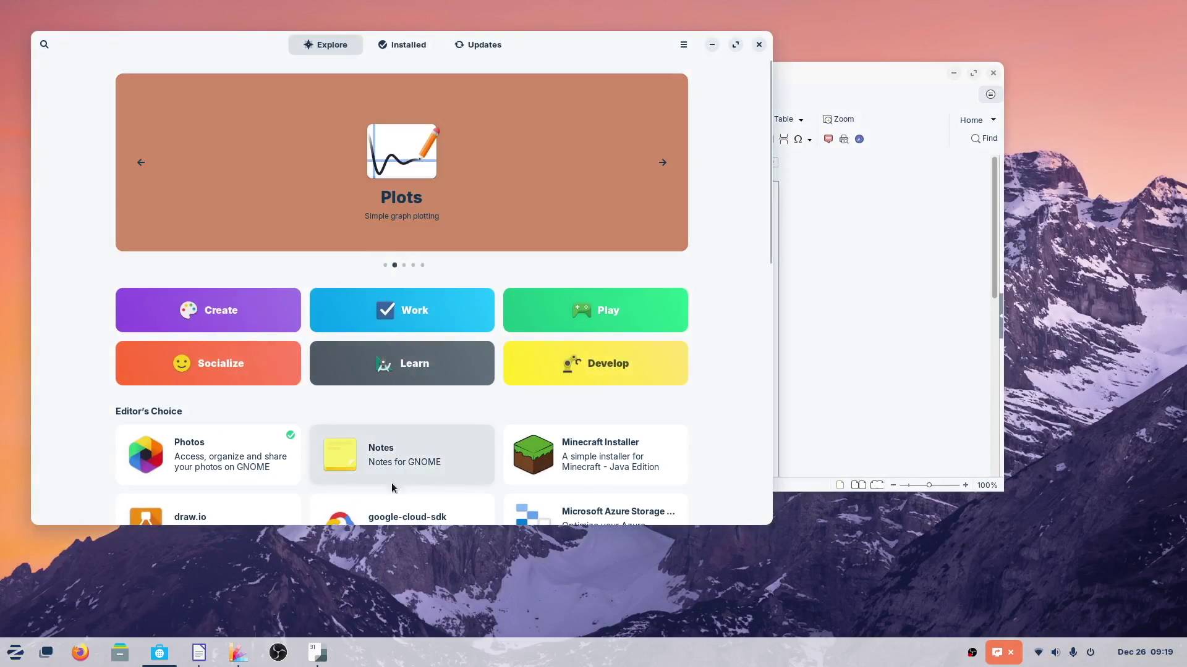
Move the LibreOffice Writer window to the second workspace from the desktop overview and return to the first workspace
click(46, 652)
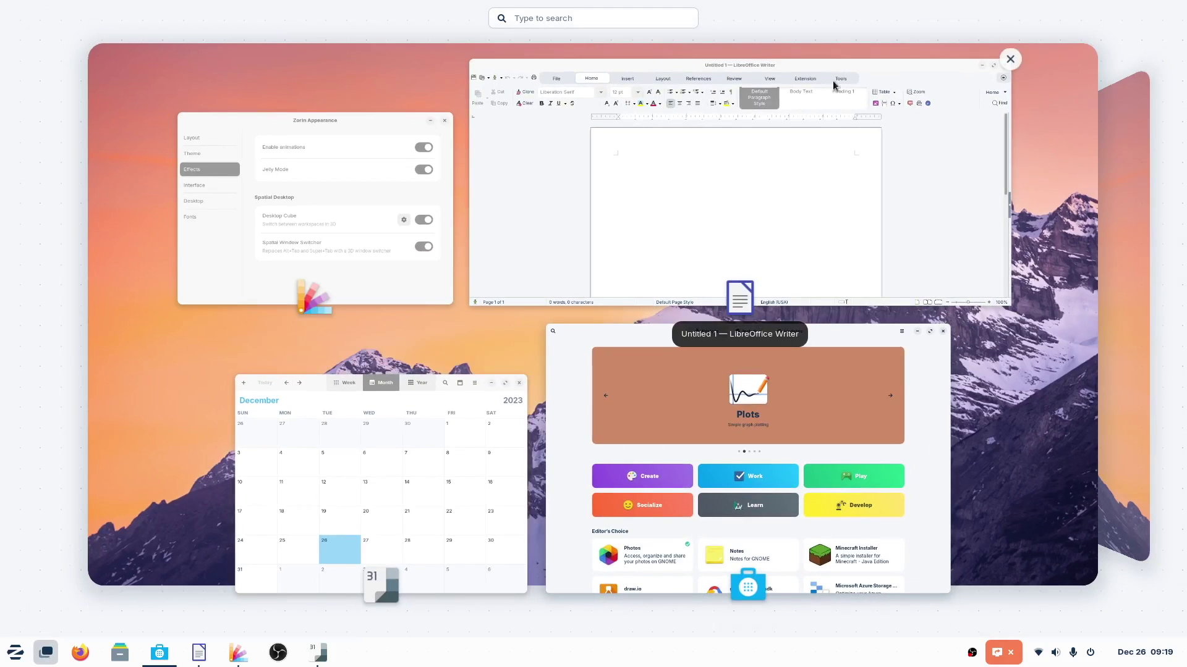
scroll(447, 127, down, 1)
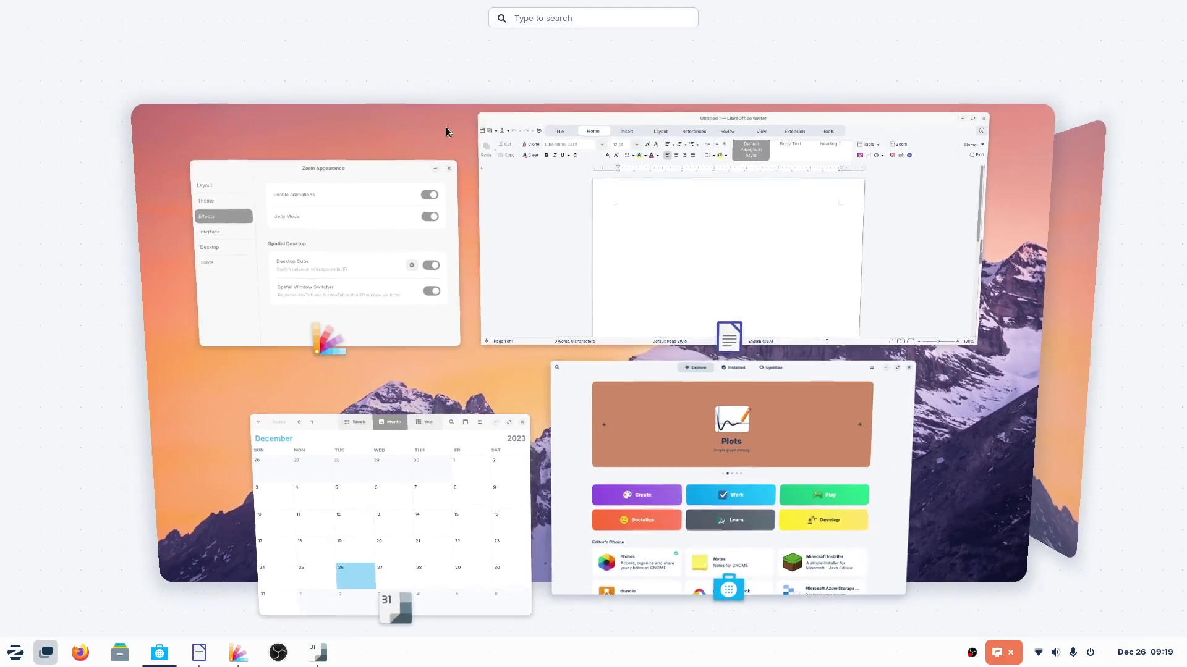
drag(444, 217, 383, 206)
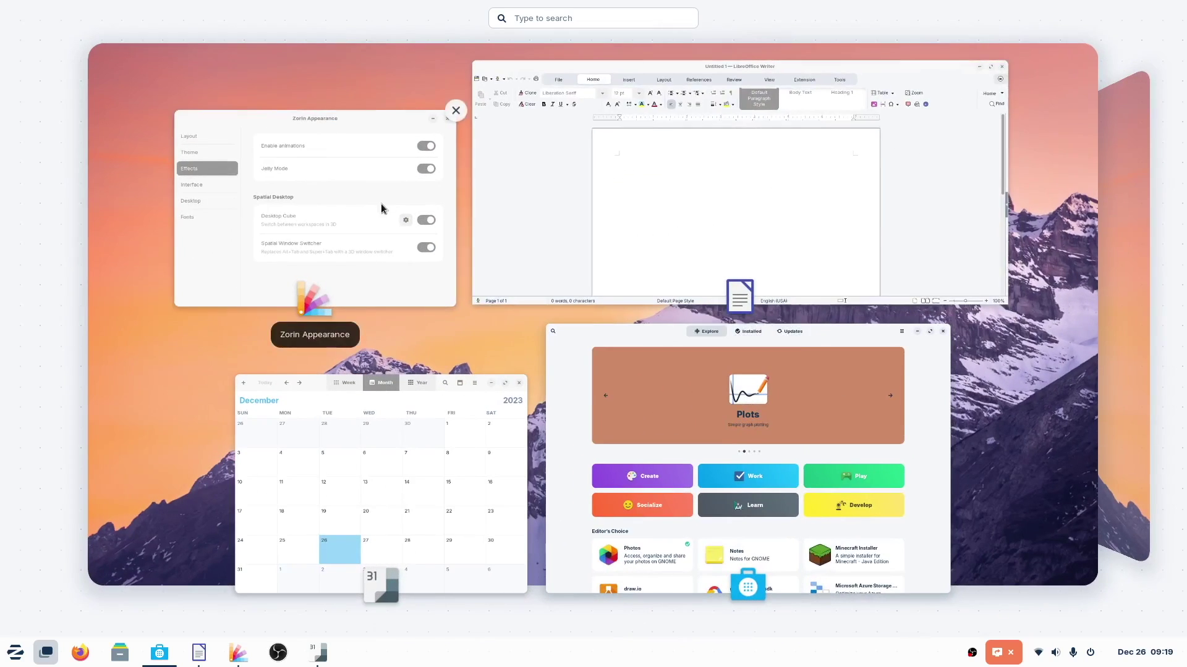
drag(525, 134, 1116, 259)
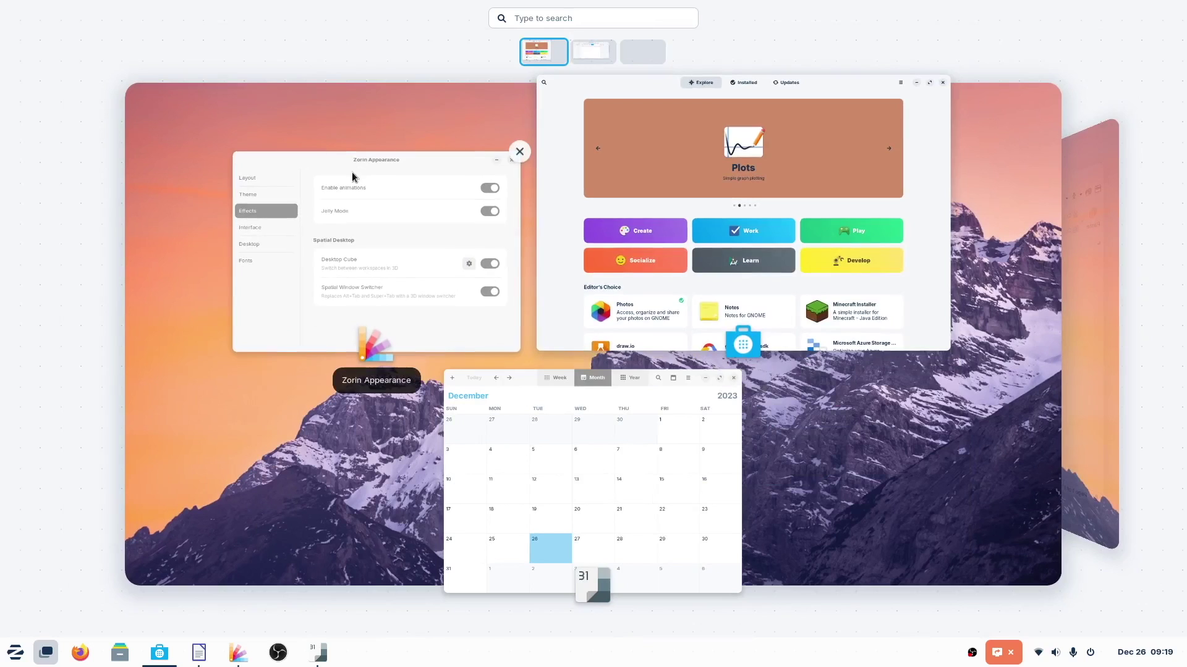
click(624, 80)
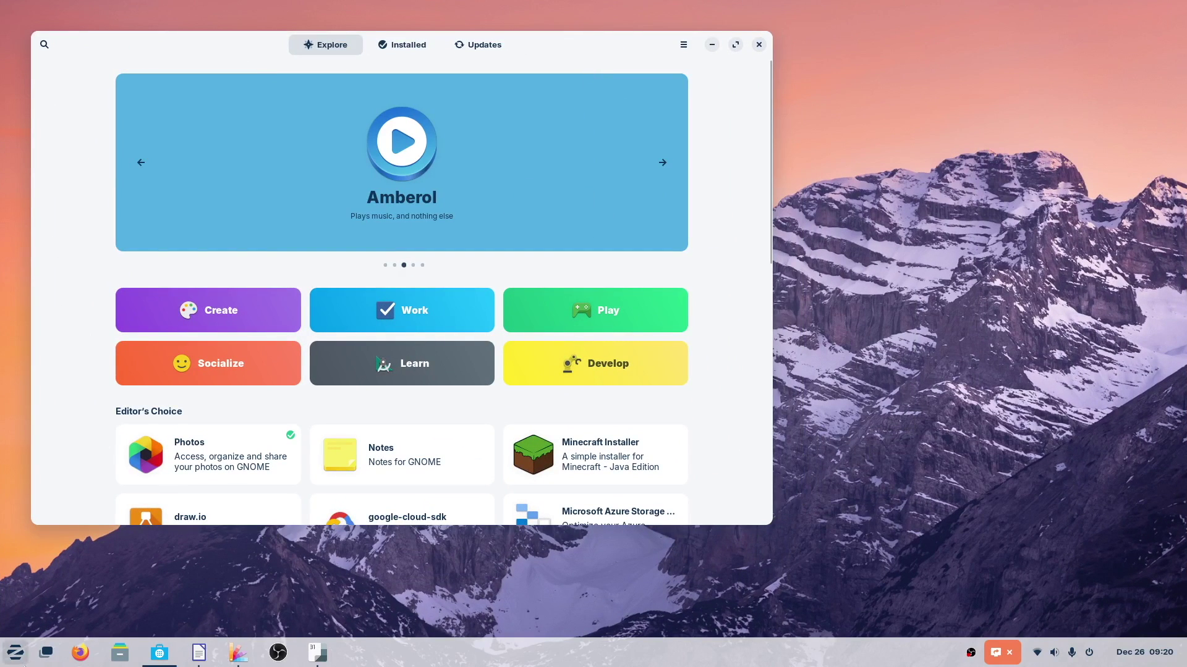
Move the Software and Zorin Appearance windows to separate workspaces in the desktop overview, leaving Calendar on the first
click(45, 652)
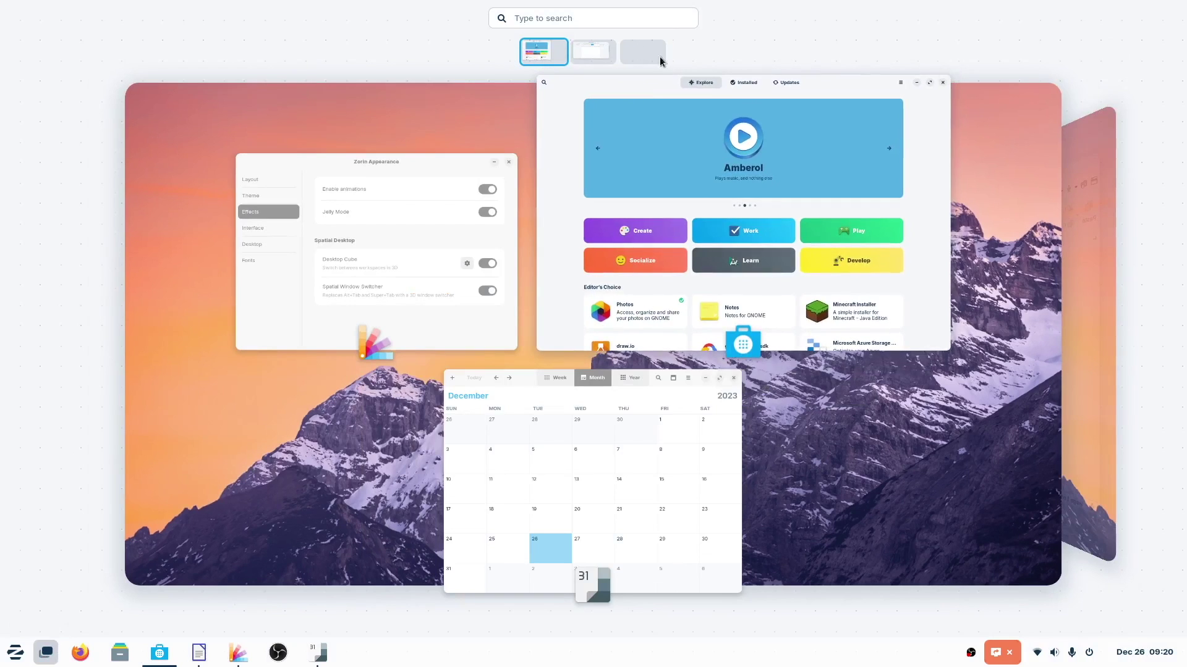
drag(552, 171, 618, 52)
drag(418, 202, 678, 58)
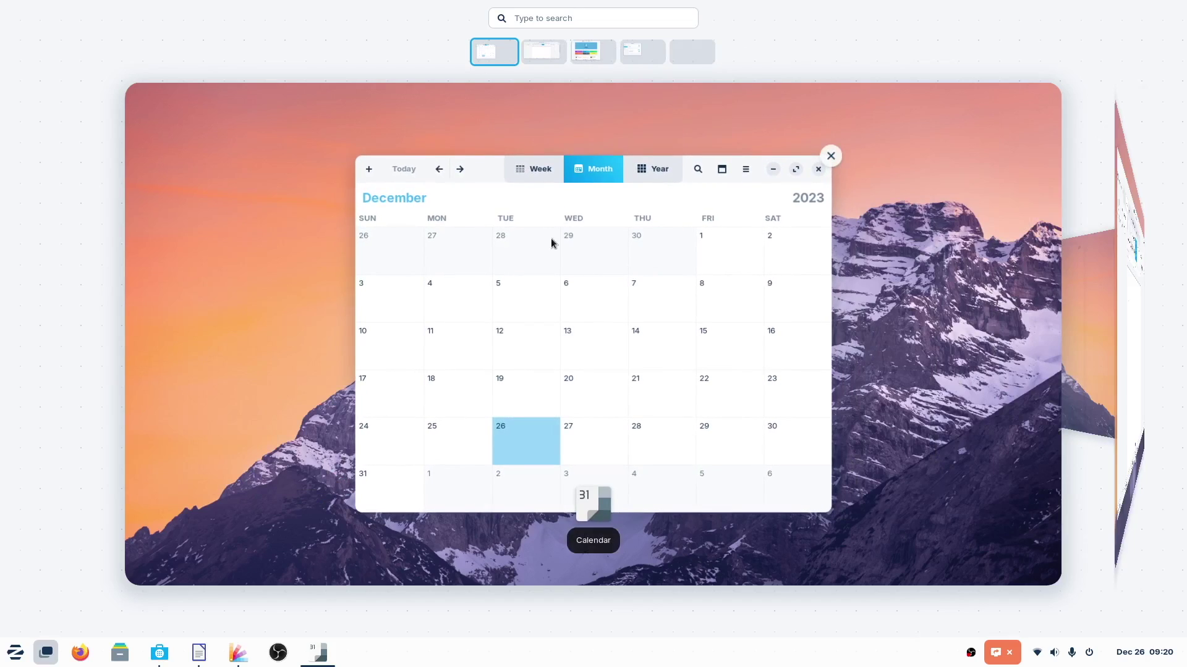
Rotate the desktop cube in the overview to show the workspaces from different 3D angles
scroll(513, 107, down, 1)
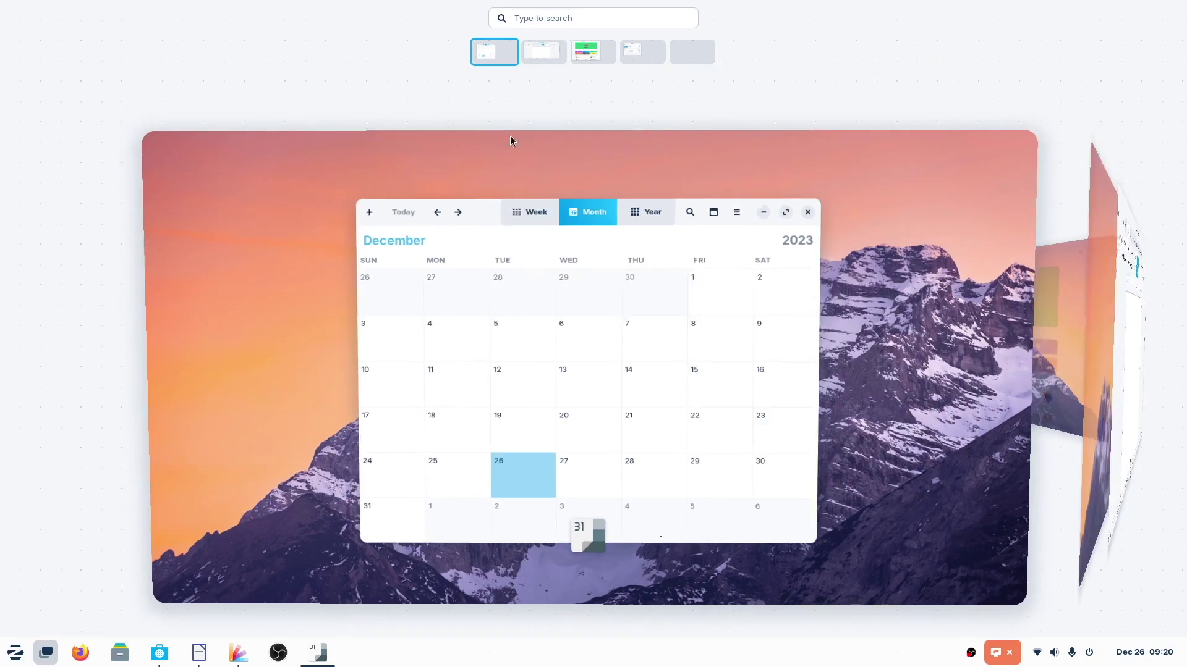
scroll(299, 303, down, 1)
scroll(472, 325, up, 2)
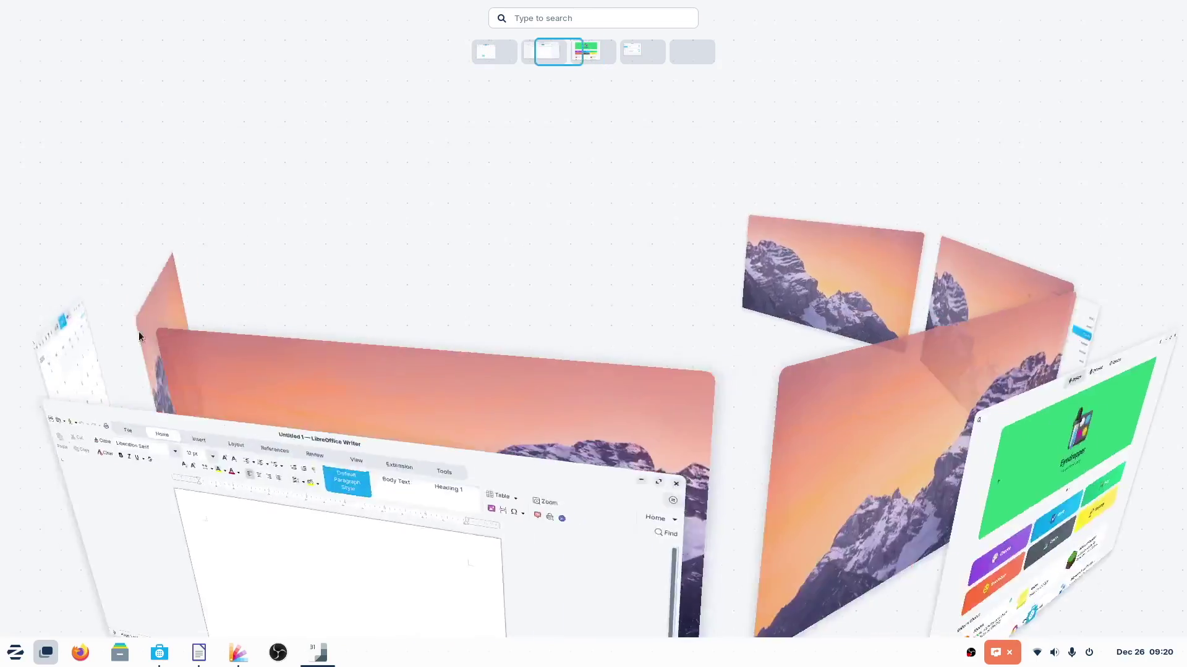
drag(692, 295, 247, 291)
drag(232, 33, 689, 94)
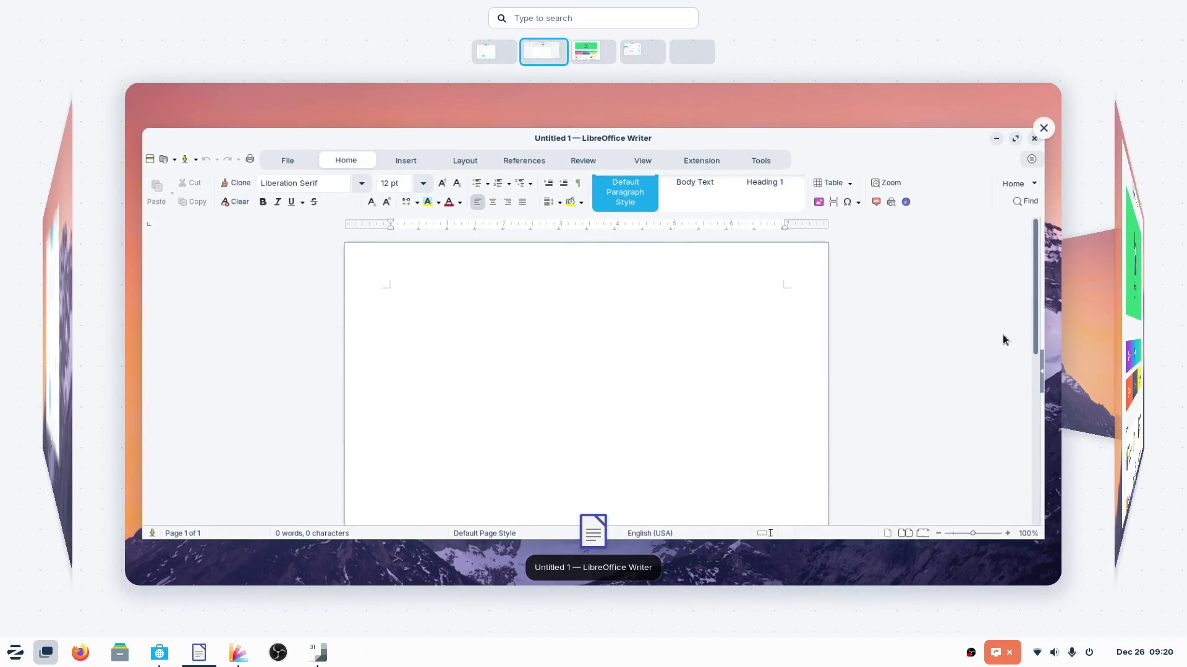
Flip back and forth through the workspaces on the desktop cube and enter the one with LibreOffice Writer
scroll(1002, 335, down, 2)
scroll(1002, 335, up, 1)
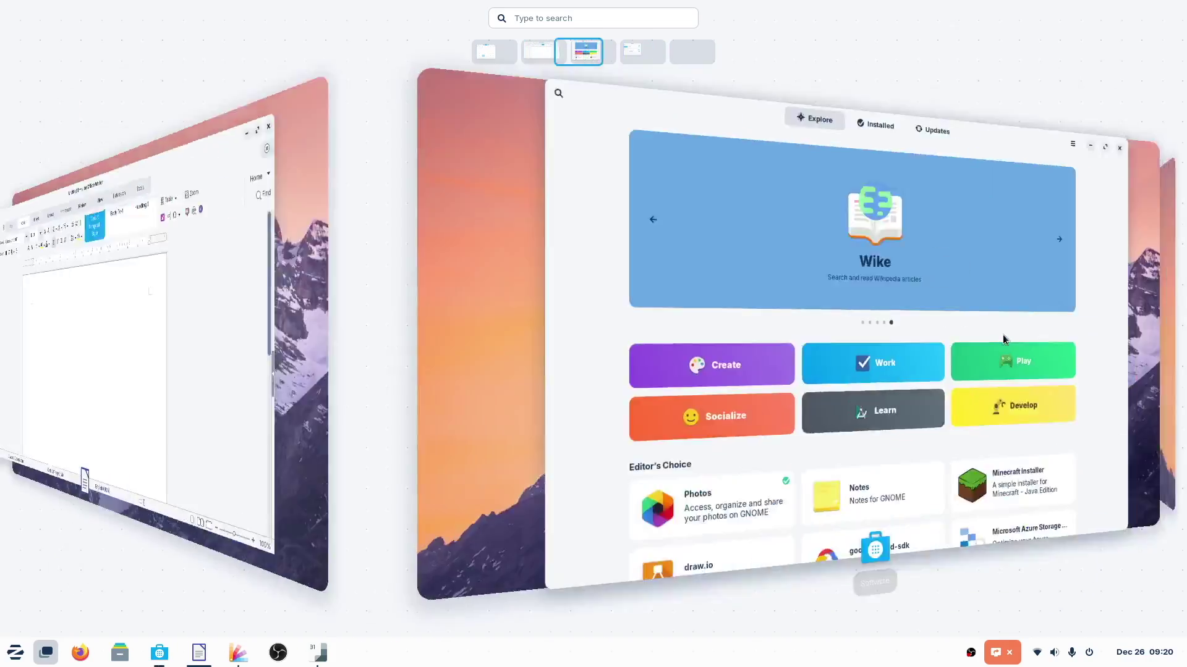
scroll(1003, 335, up, 1)
scroll(1003, 335, down, 1)
scroll(1003, 335, up, 2)
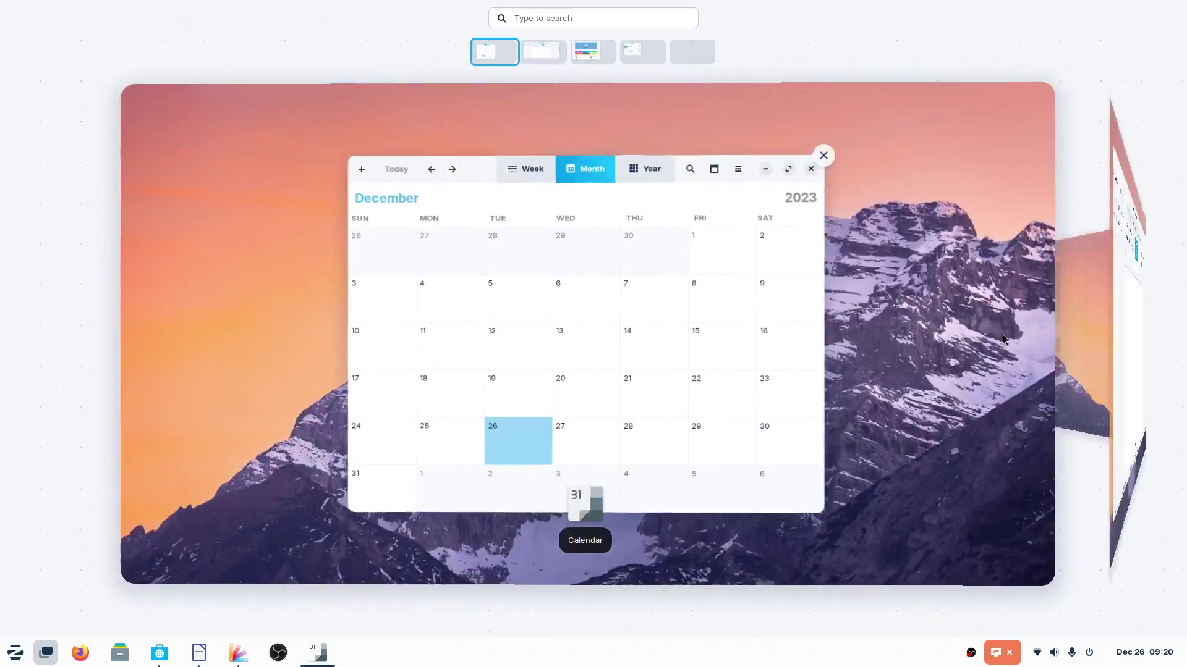
scroll(1003, 335, up, 4)
scroll(1002, 335, down, 2)
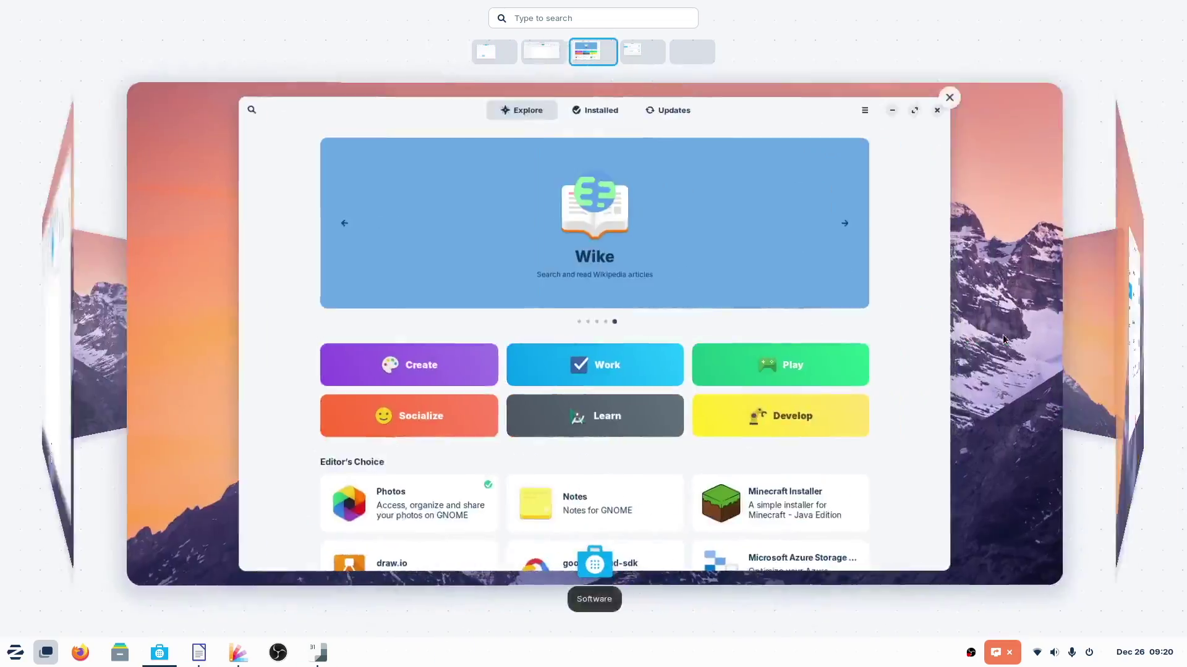
scroll(1002, 336, up, 2)
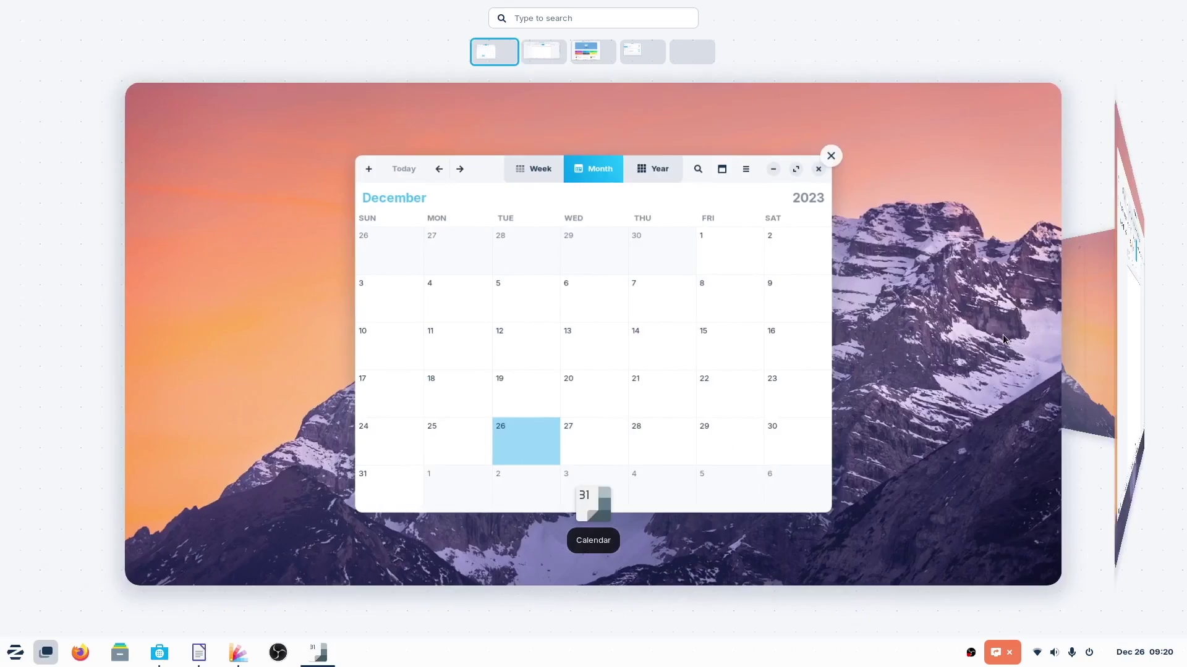
scroll(1003, 337, down, 1)
scroll(1002, 337, up, 1)
scroll(1002, 337, down, 1)
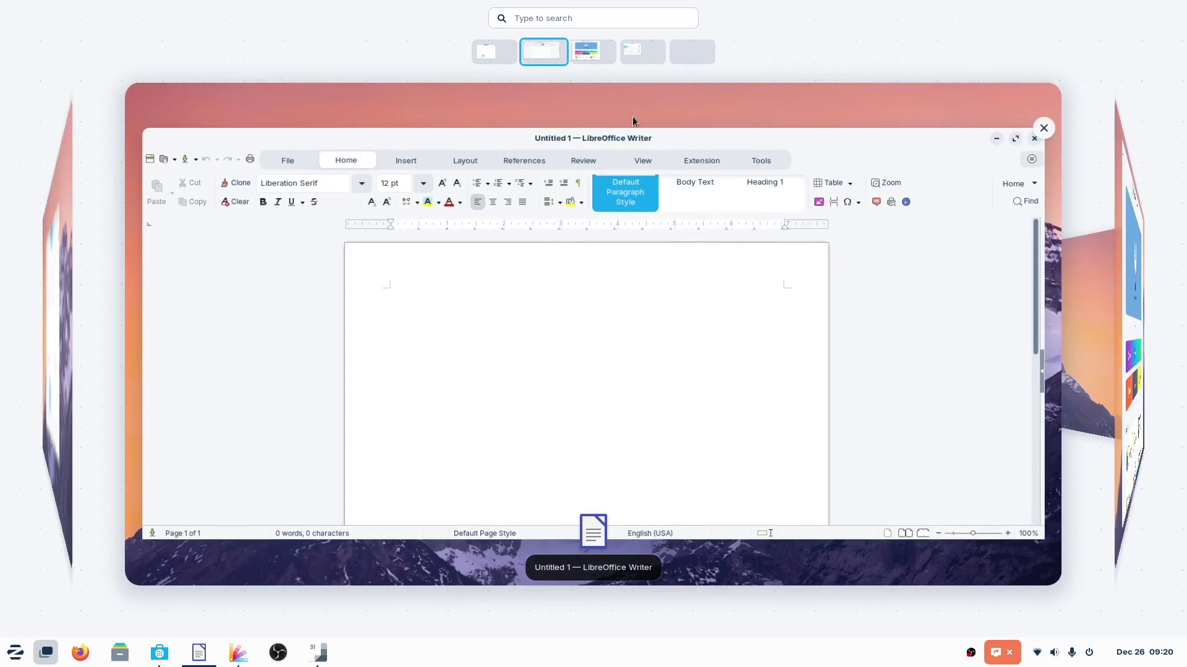
click(632, 96)
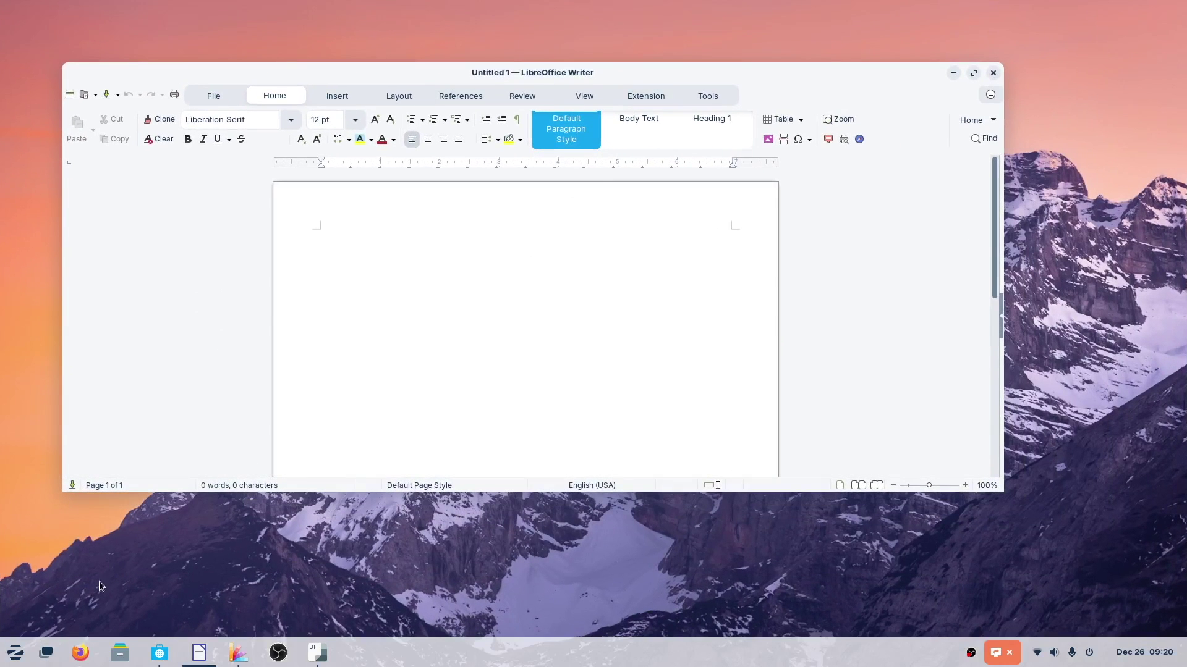
Switch through the workspaces using their overview thumbnails and enter the Calendar workspace
click(46, 653)
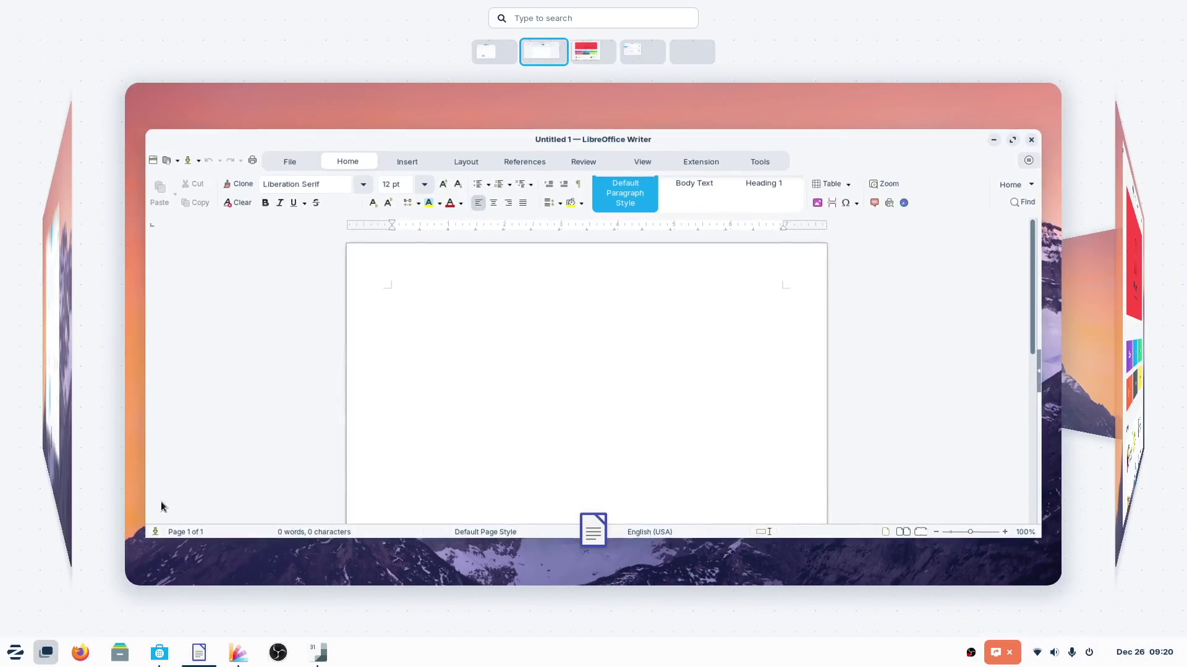
click(484, 50)
click(542, 51)
click(602, 52)
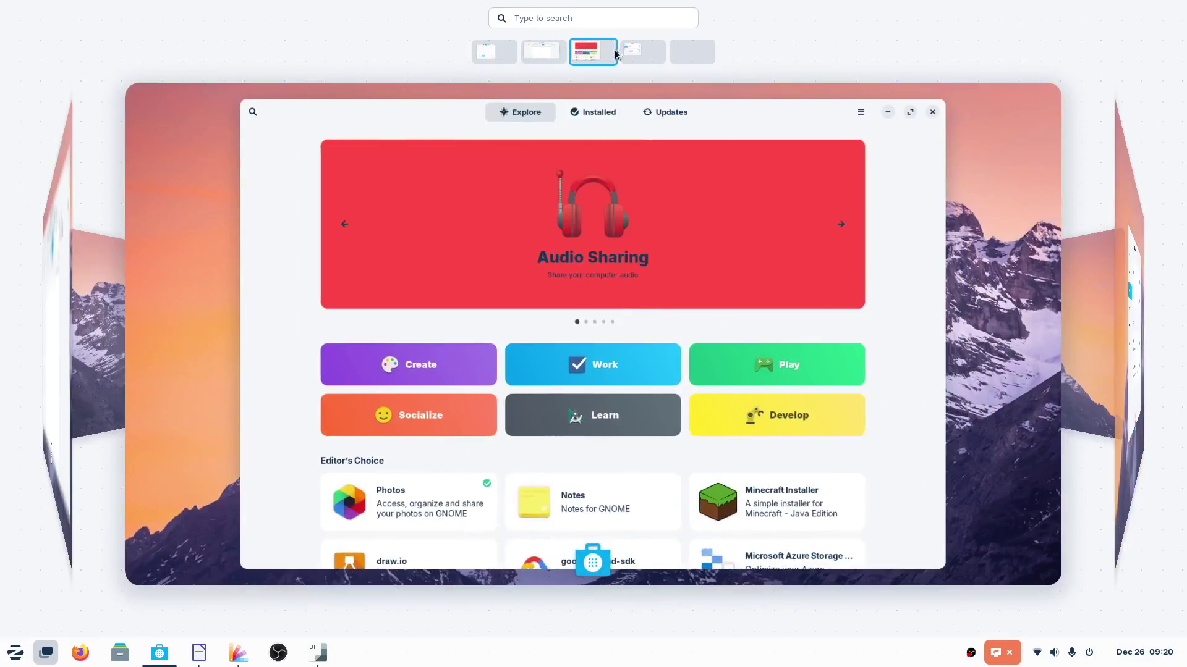
click(628, 49)
click(587, 52)
click(543, 54)
click(484, 57)
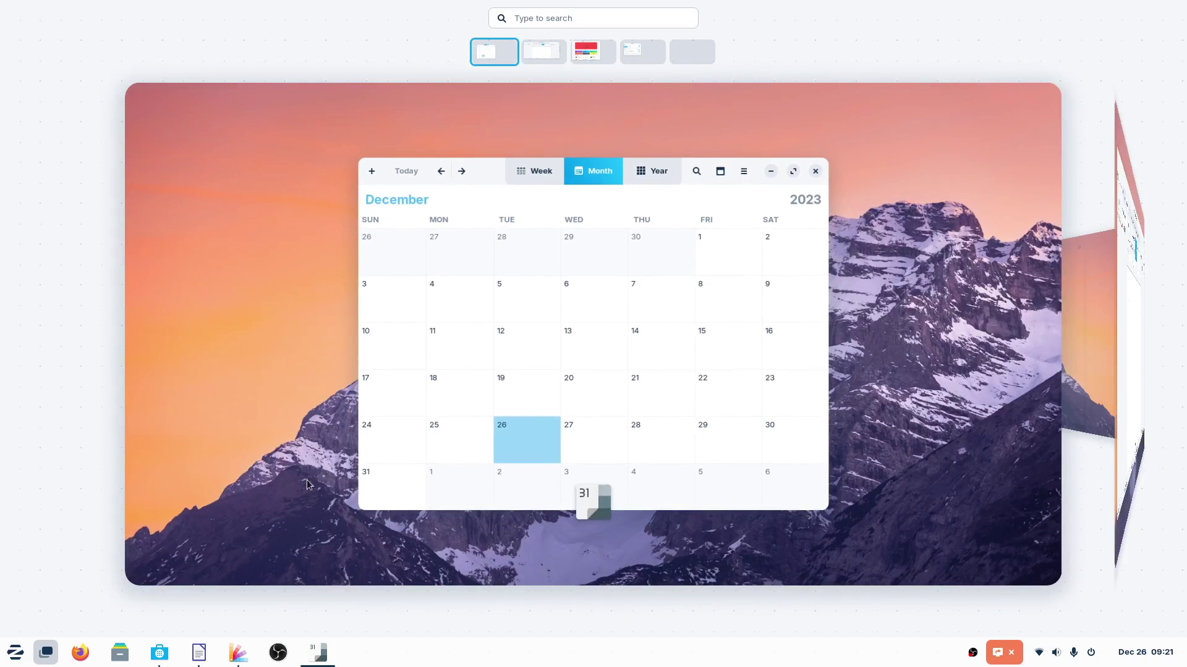
click(483, 276)
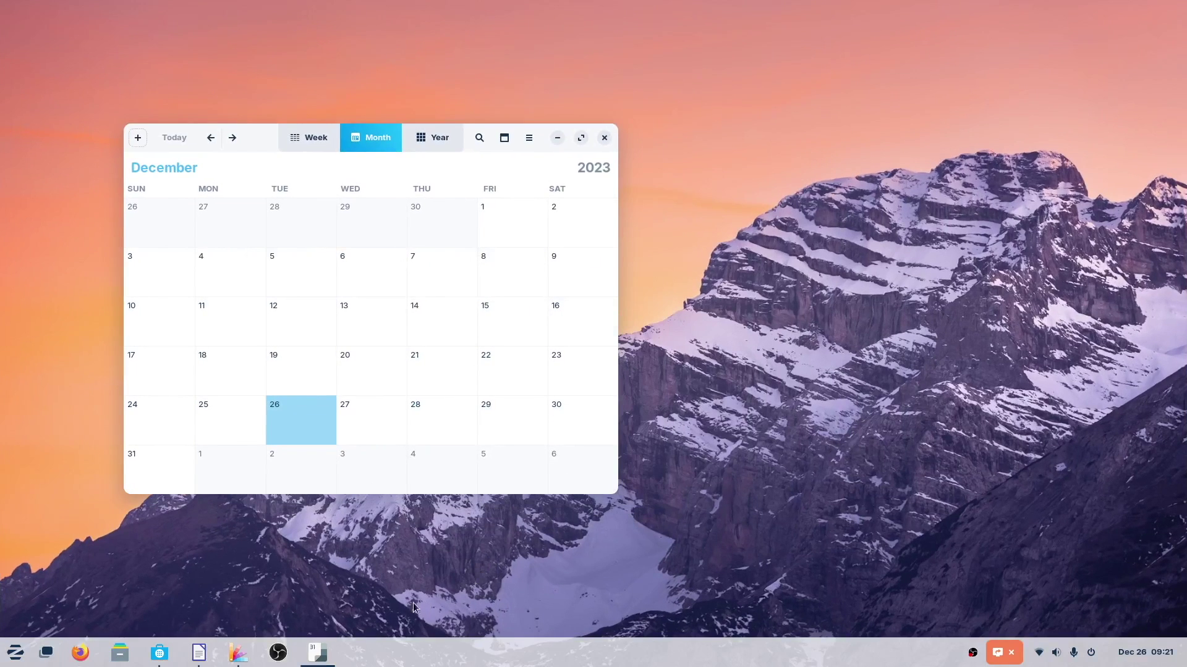
Cycle through the windows across workspaces with the 3D spatial window switcher and bring Zorin Appearance forward
key(alt+Tab)
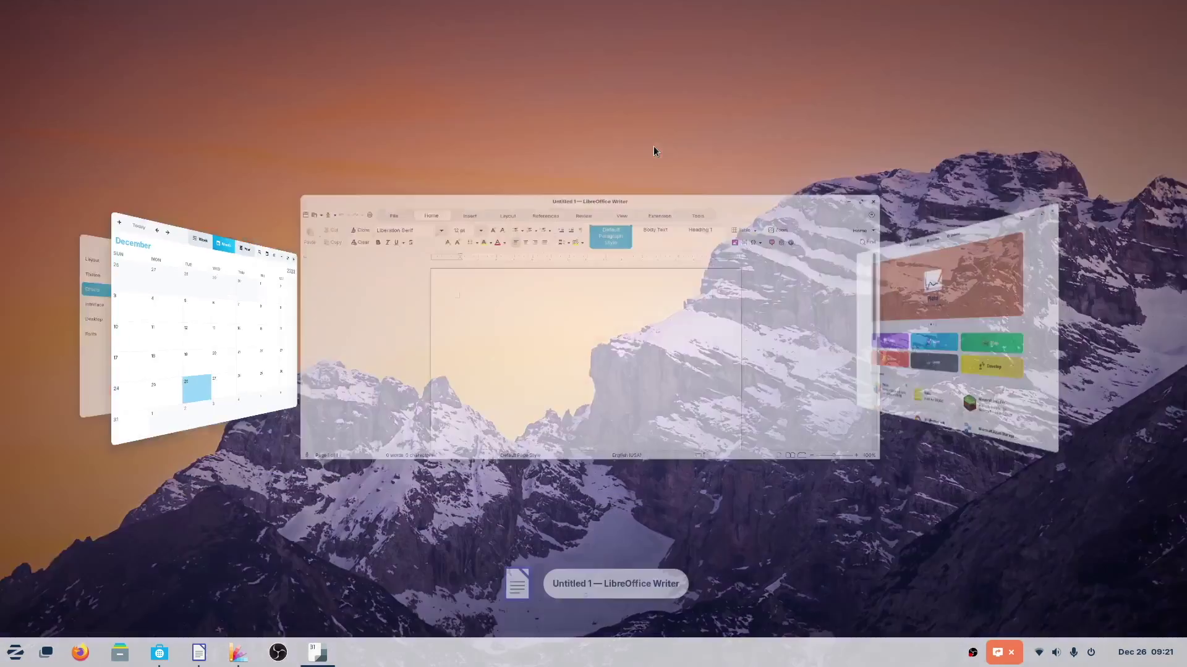
key(alt+Tab)
key(alt+Tab)
key(alt+Tab)
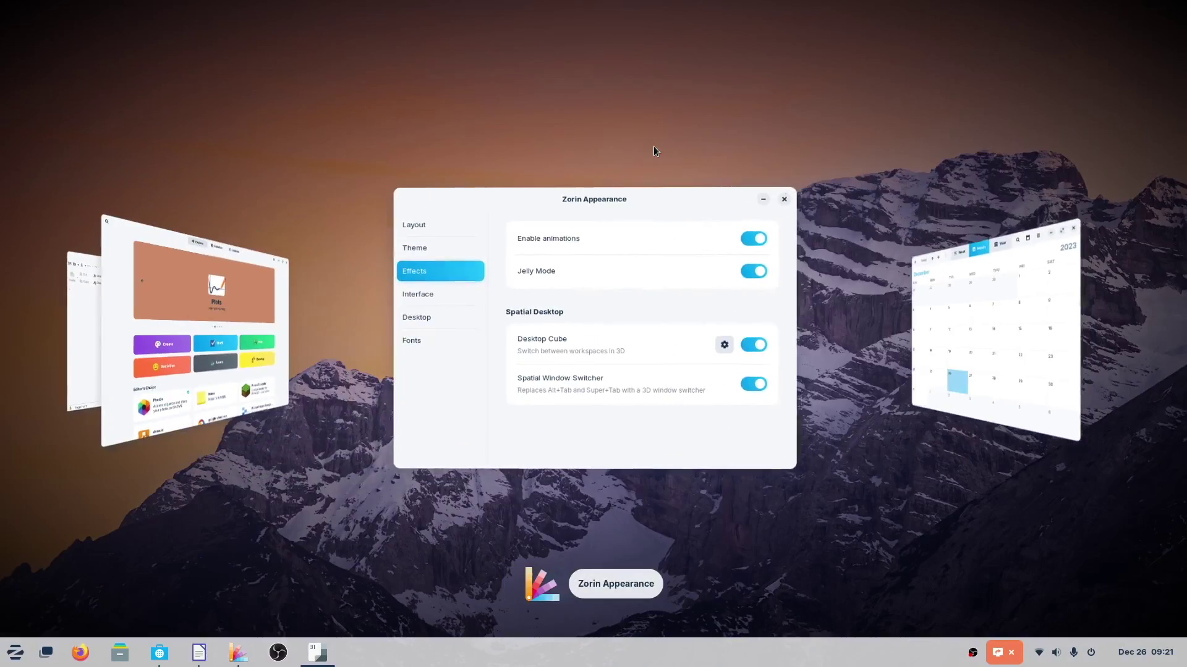
key(alt+Tab)
key(alt+Tab)
key(alt+Tab)
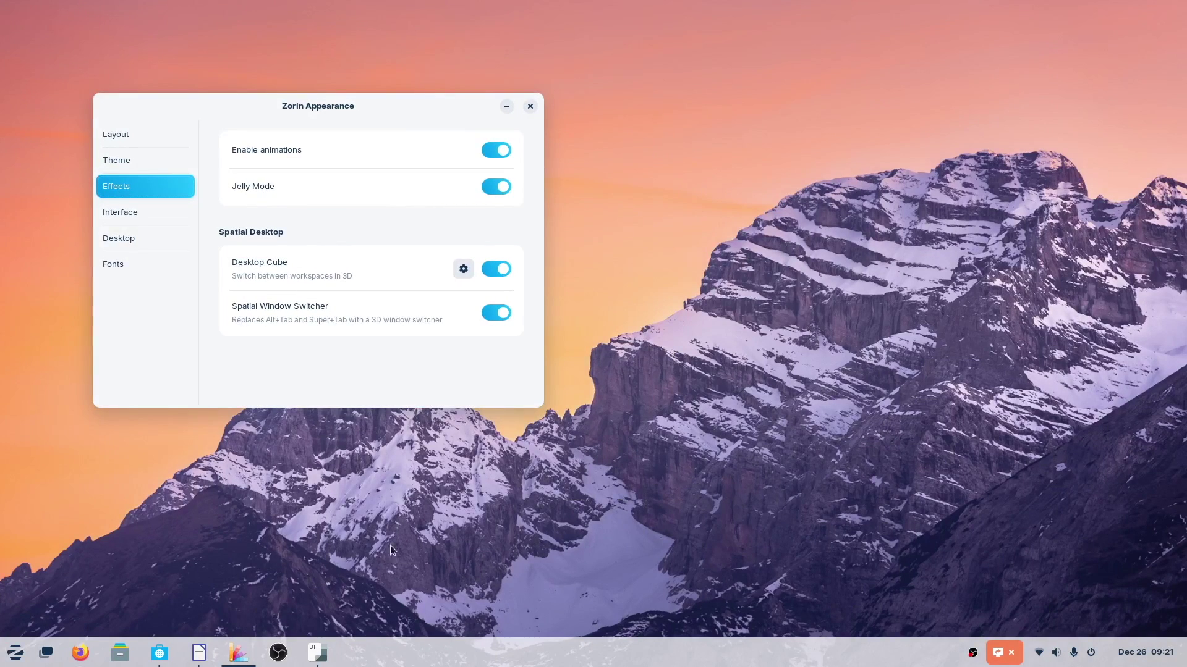
Move the Zorin Appearance window around the desktop to demonstrate Jelly Mode and show its desktop layout options
drag(246, 101, 588, 176)
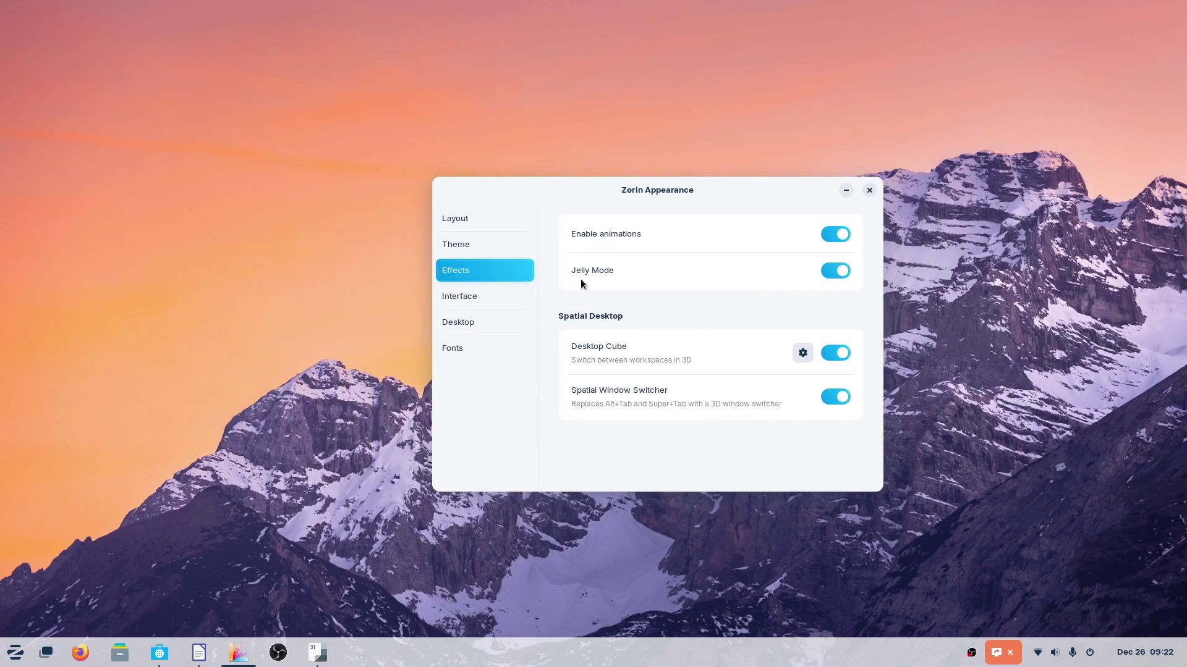
drag(644, 189, 672, 185)
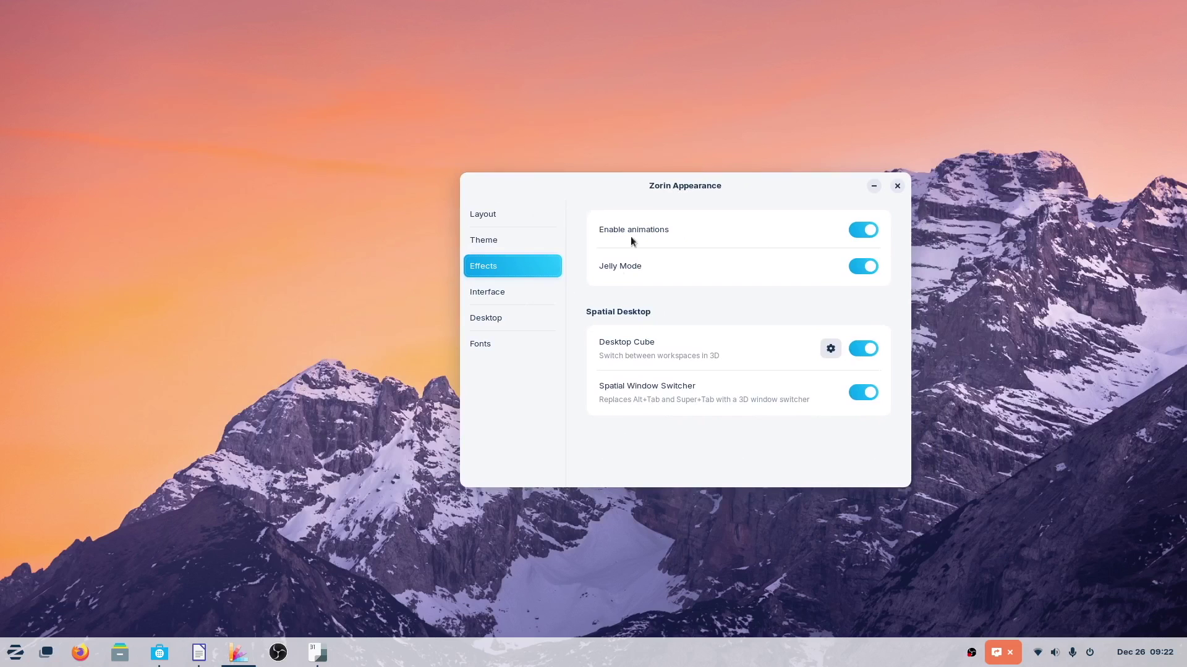
click(488, 214)
drag(627, 194, 621, 131)
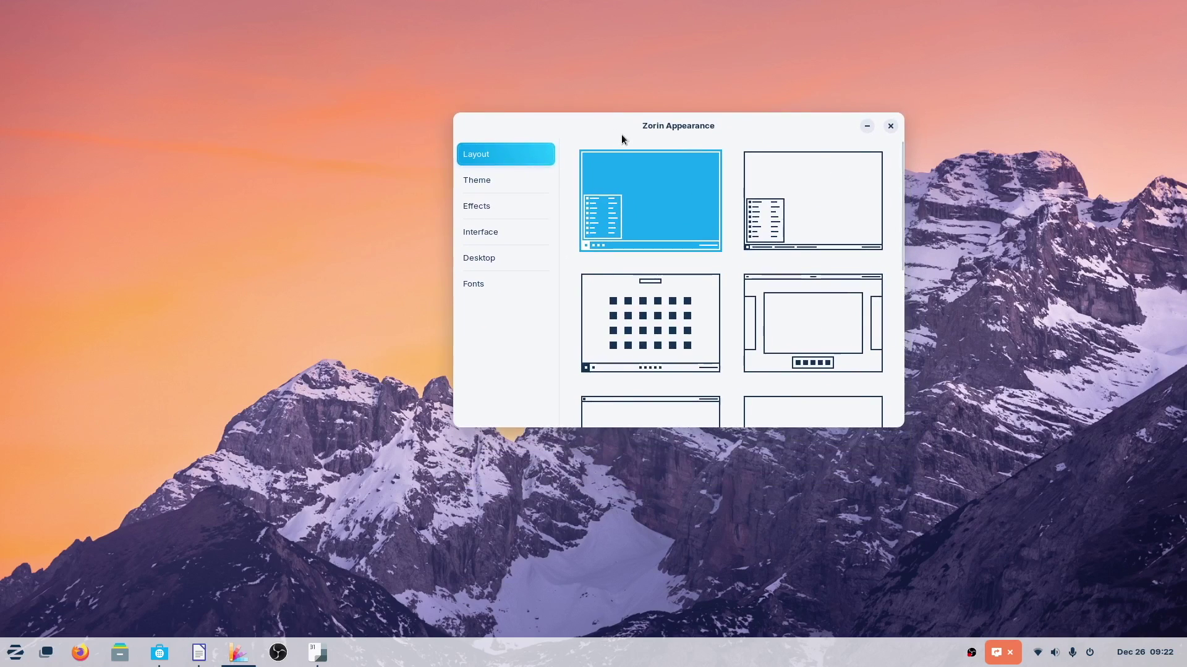
Apply the desktop layout with a slim top bar and centered bottom dock, and minimize Zorin Appearance
scroll(641, 289, down, 3)
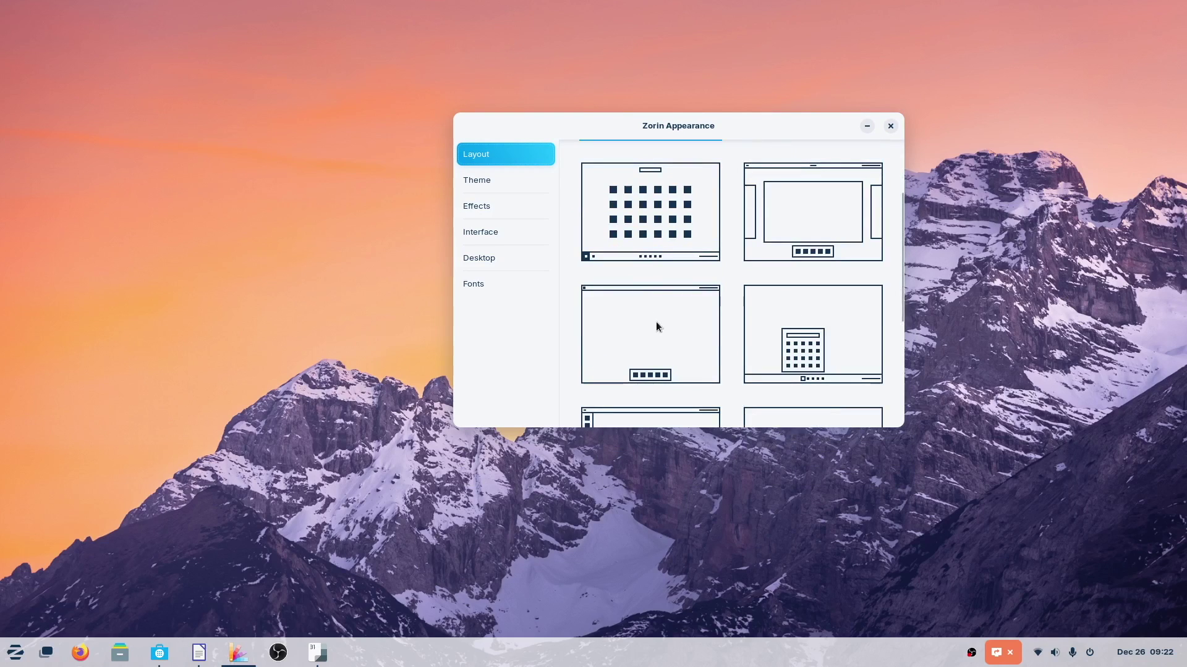
click(656, 327)
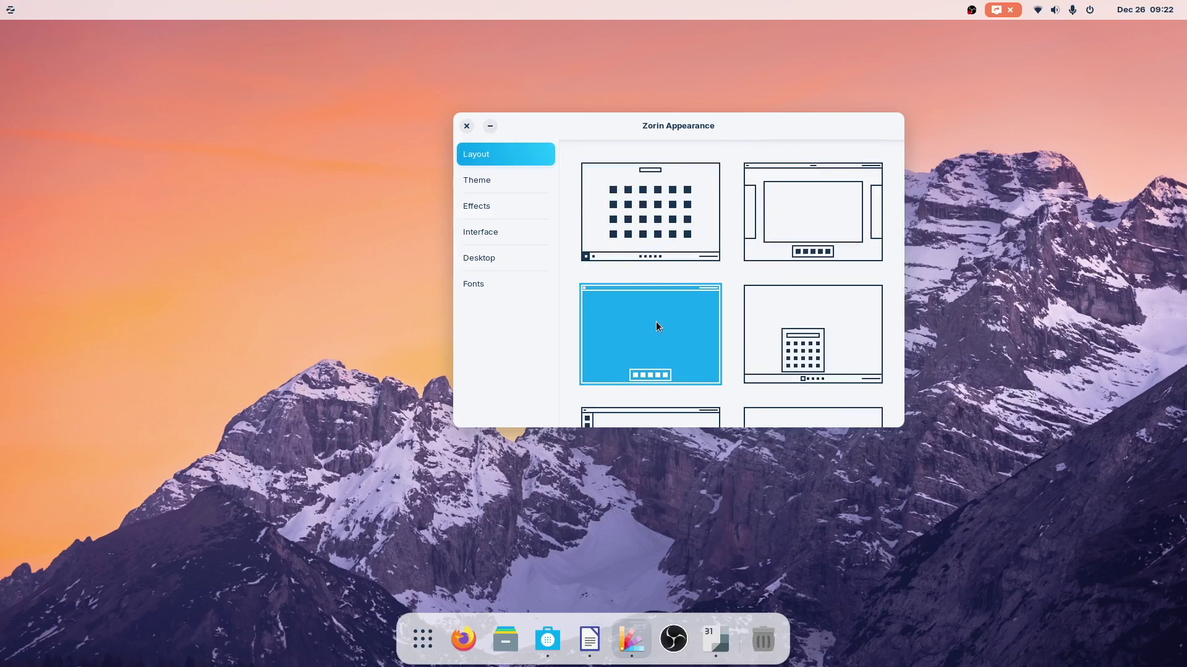
click(575, 531)
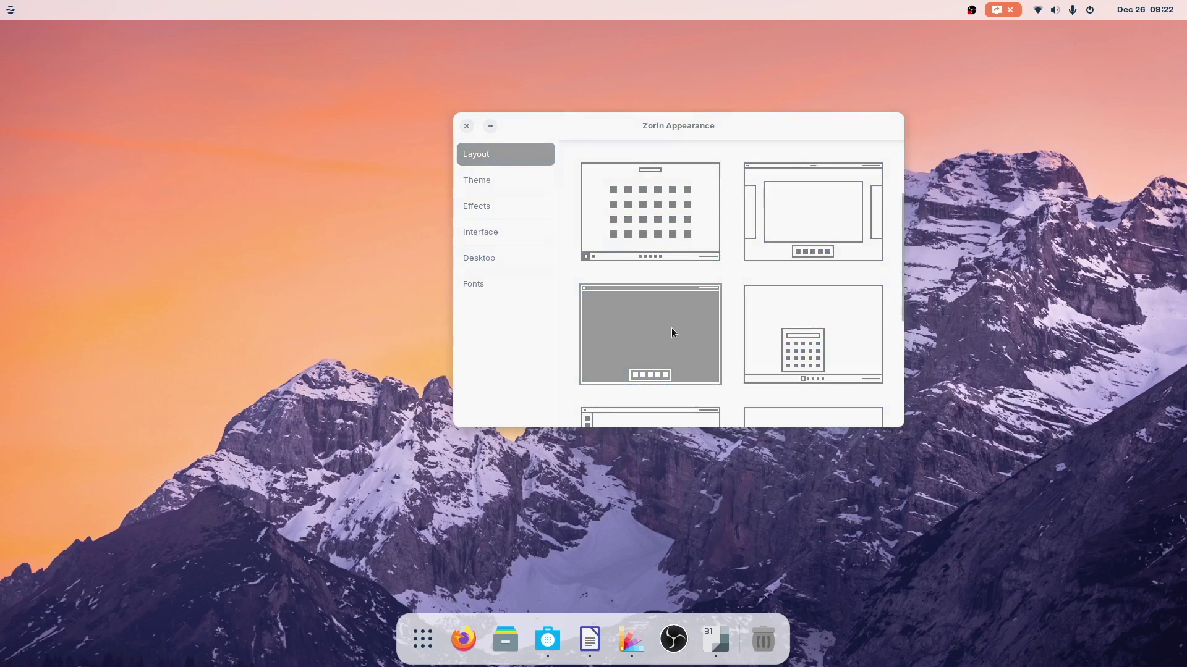
click(492, 127)
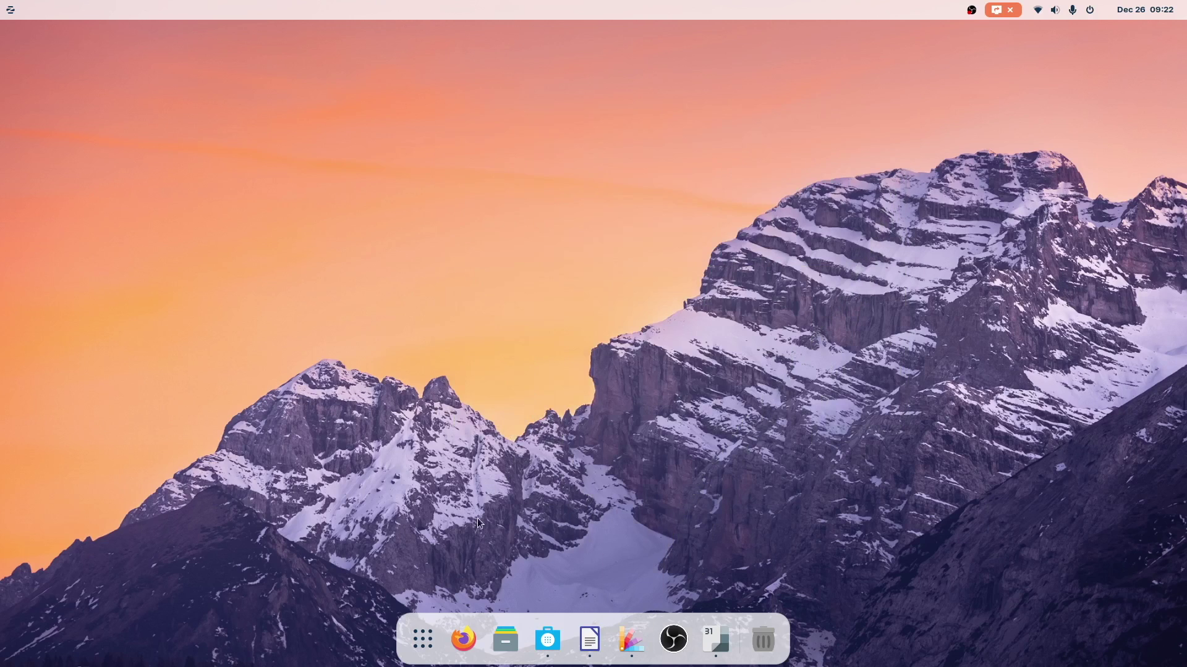
Browse all three pages of the full-screen application grid and return to the desktop
click(422, 638)
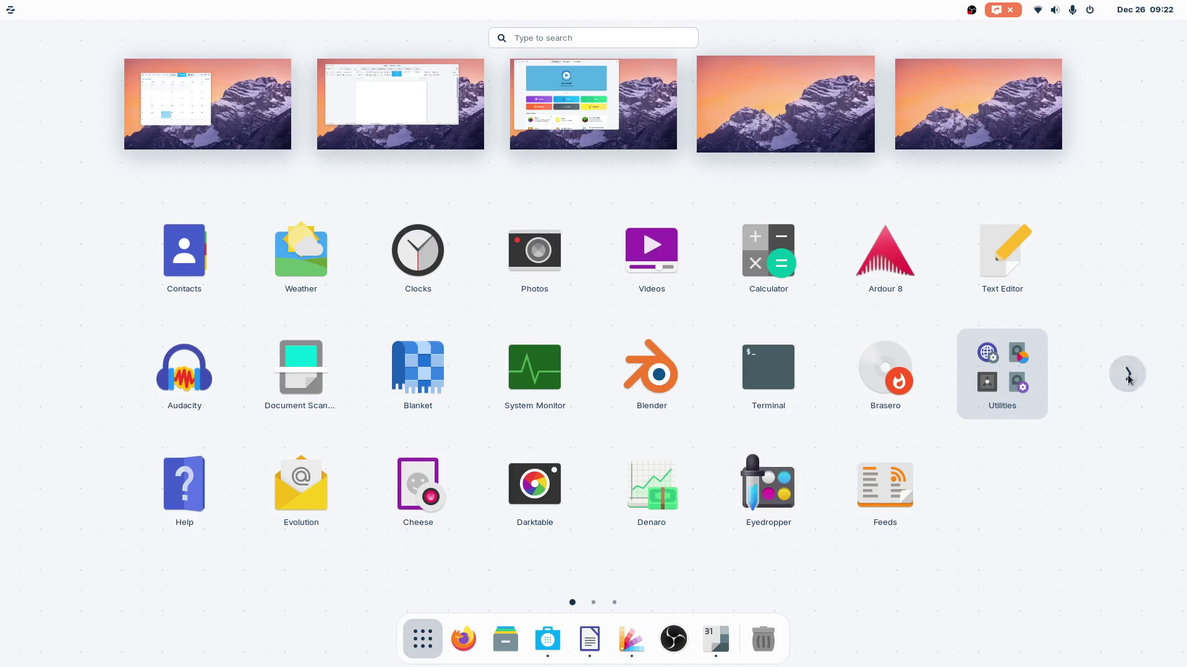
click(1123, 371)
click(1124, 371)
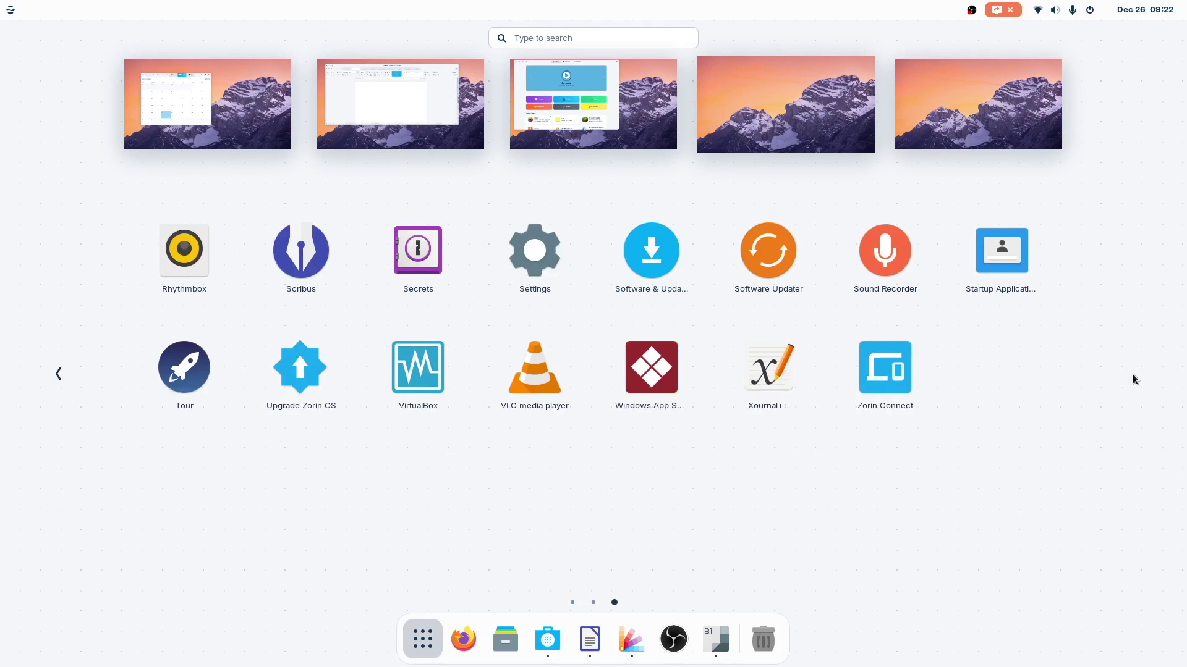
click(73, 384)
click(73, 383)
click(420, 637)
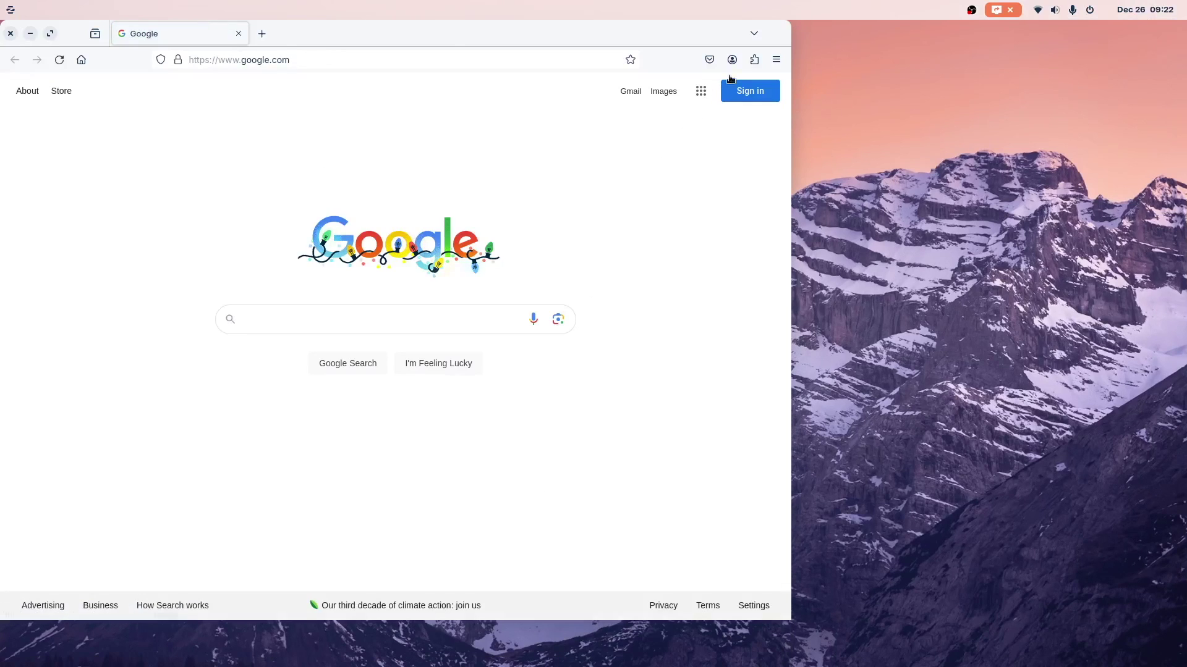
Close Firefox, change the desktop background to the pink-and-orange abstract curves wallpaper, and close Settings
click(10, 33)
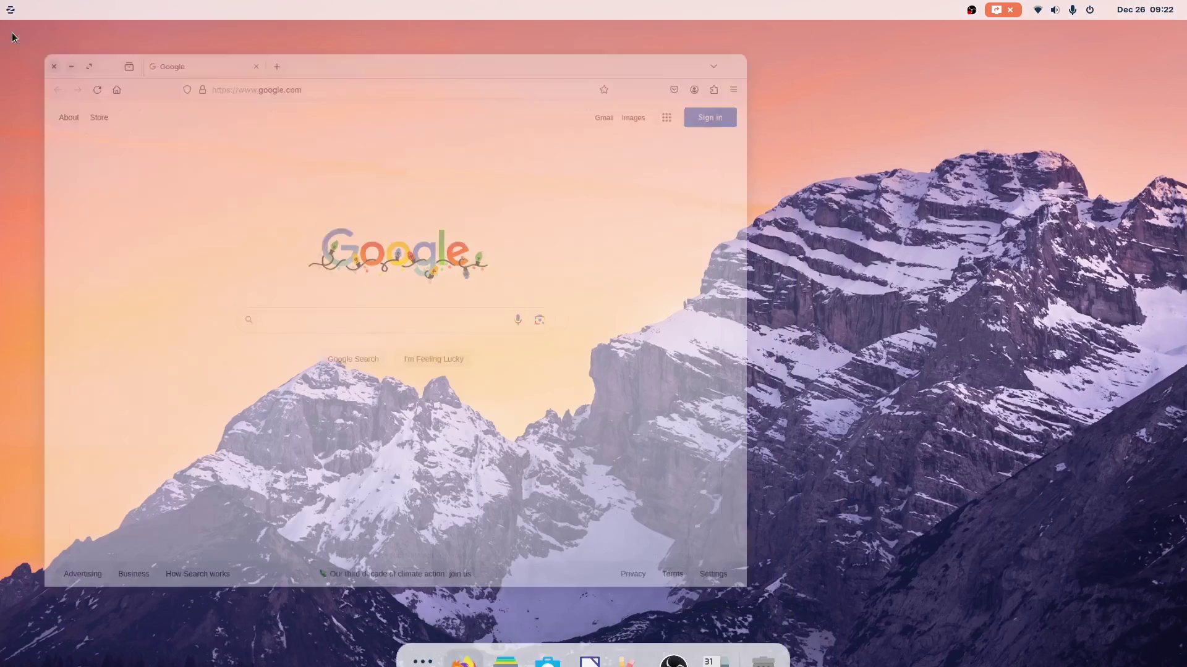
right_click(486, 146)
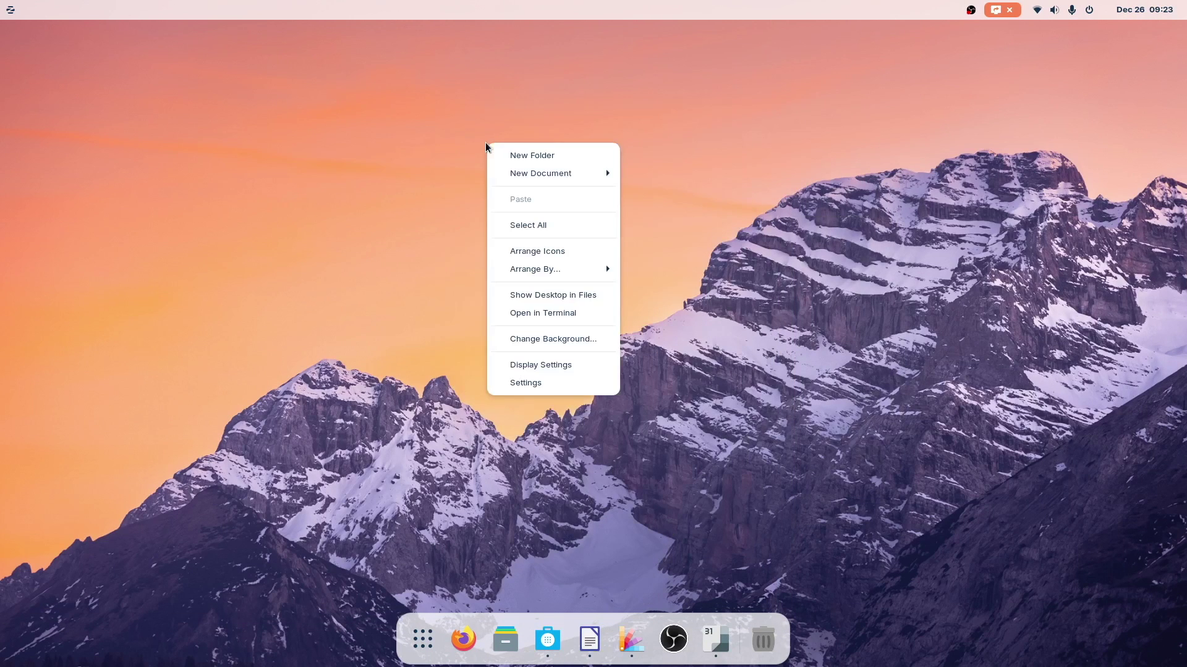
click(542, 343)
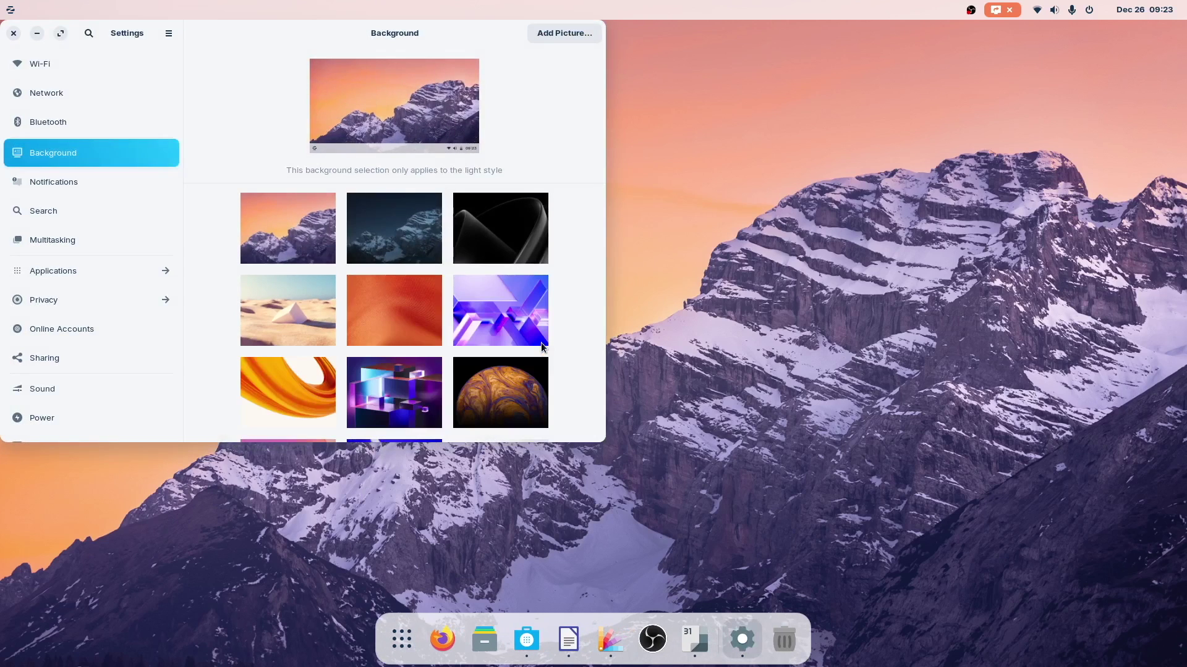
scroll(502, 370, down, 3)
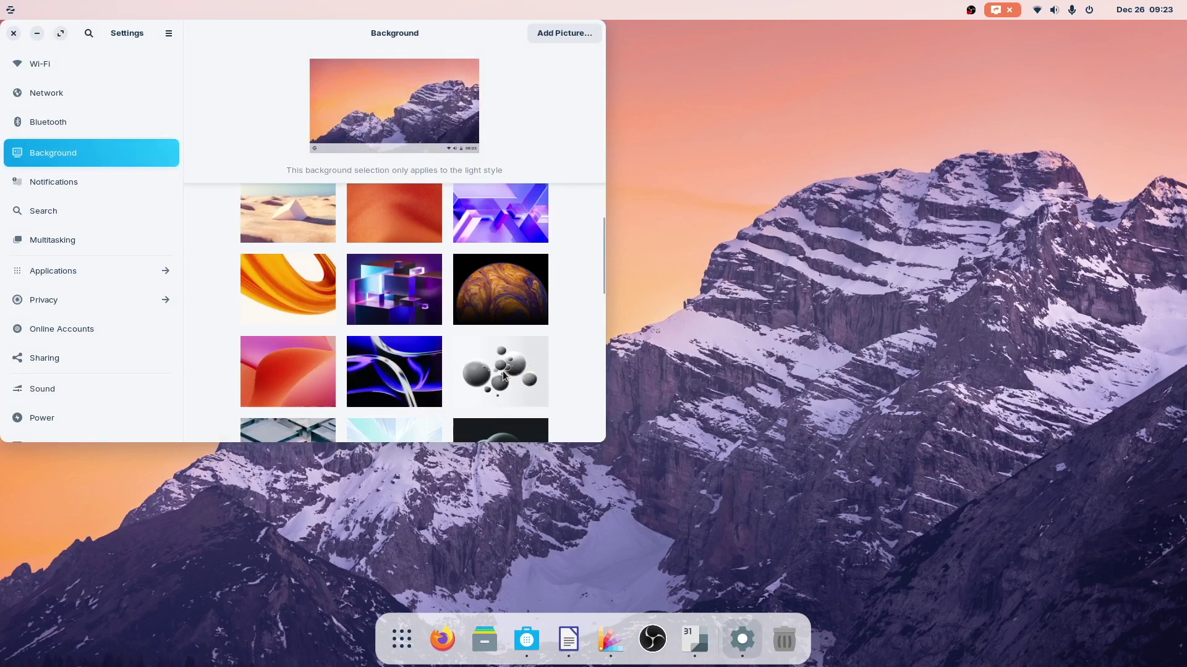
click(307, 370)
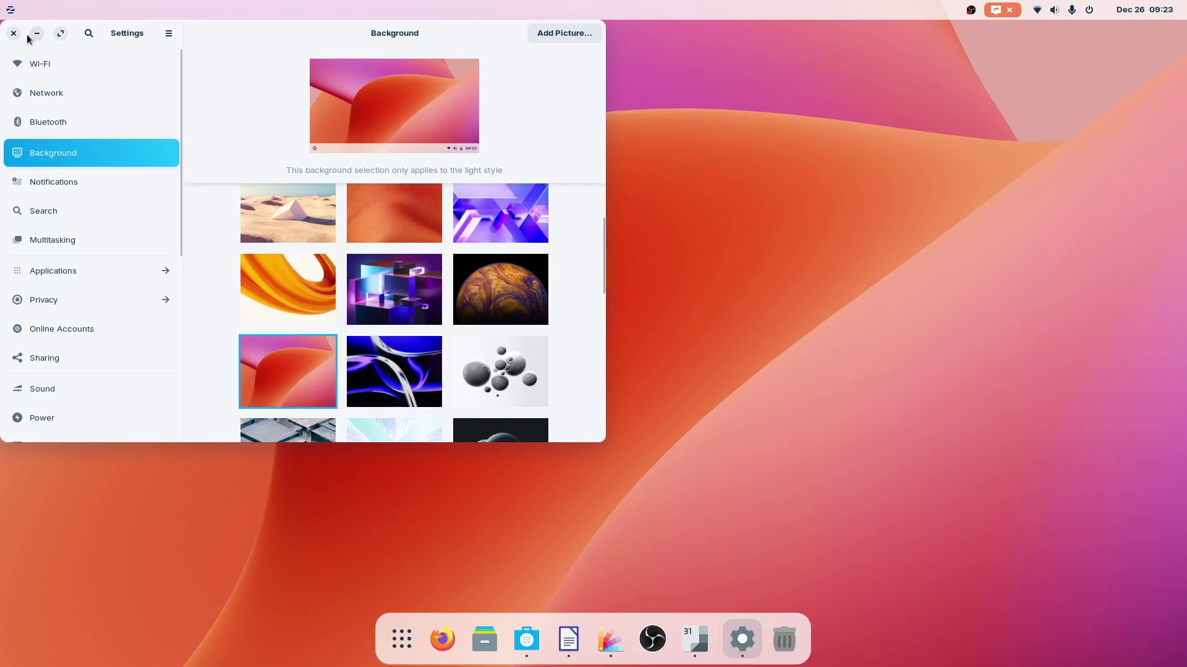
click(13, 34)
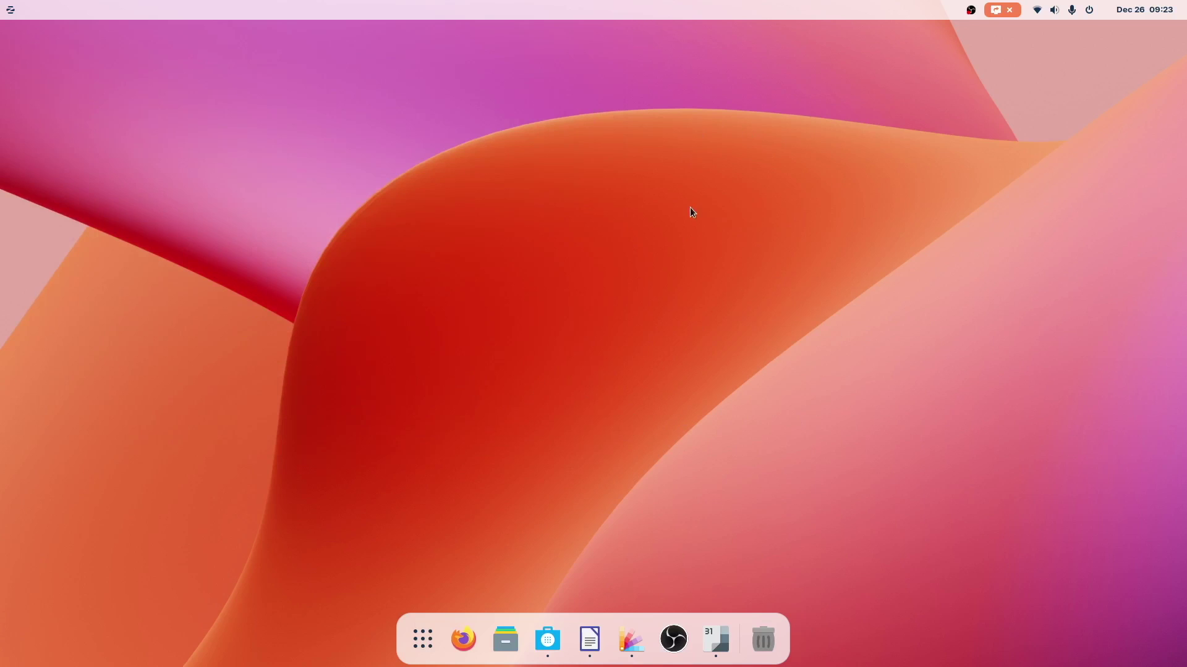
Reopen Firefox, move its window toward the middle of the desktop, and demonstrate minimizing, restoring and maximizing it before minimizing it again
click(469, 639)
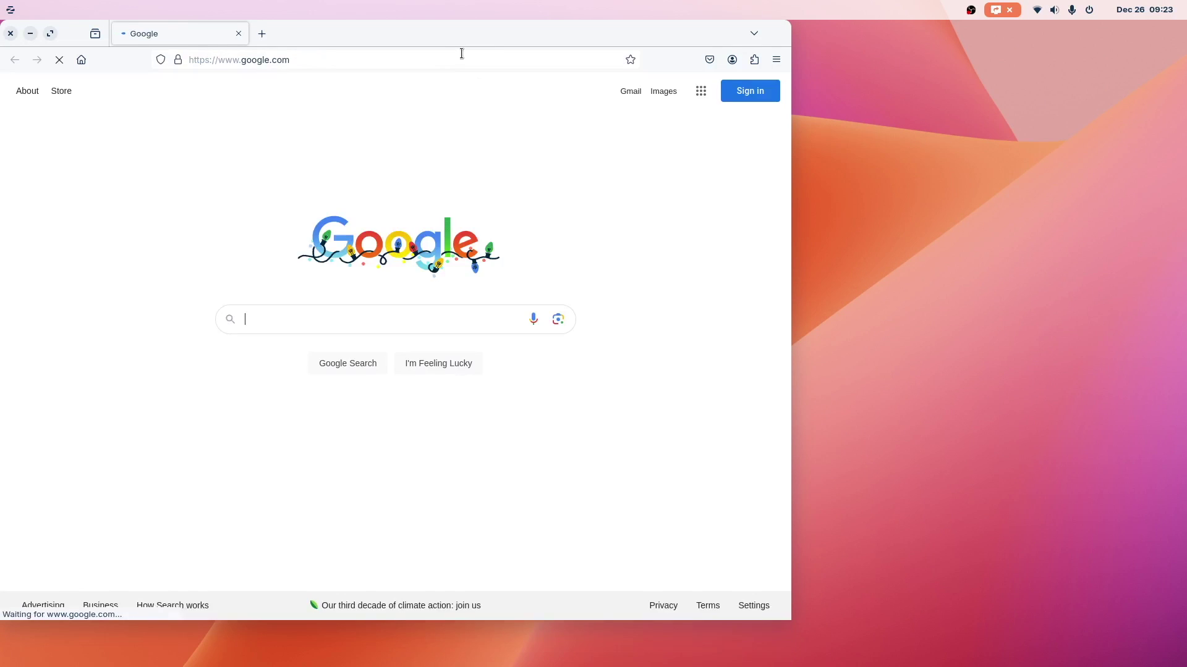
drag(452, 32, 676, 79)
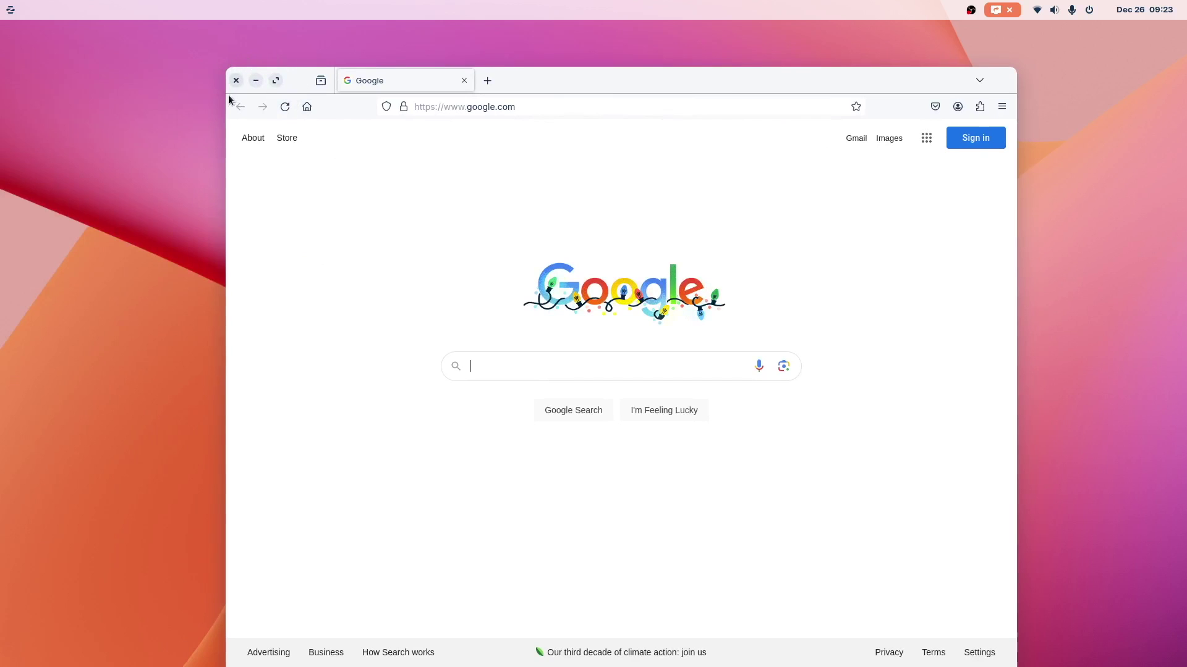
click(255, 80)
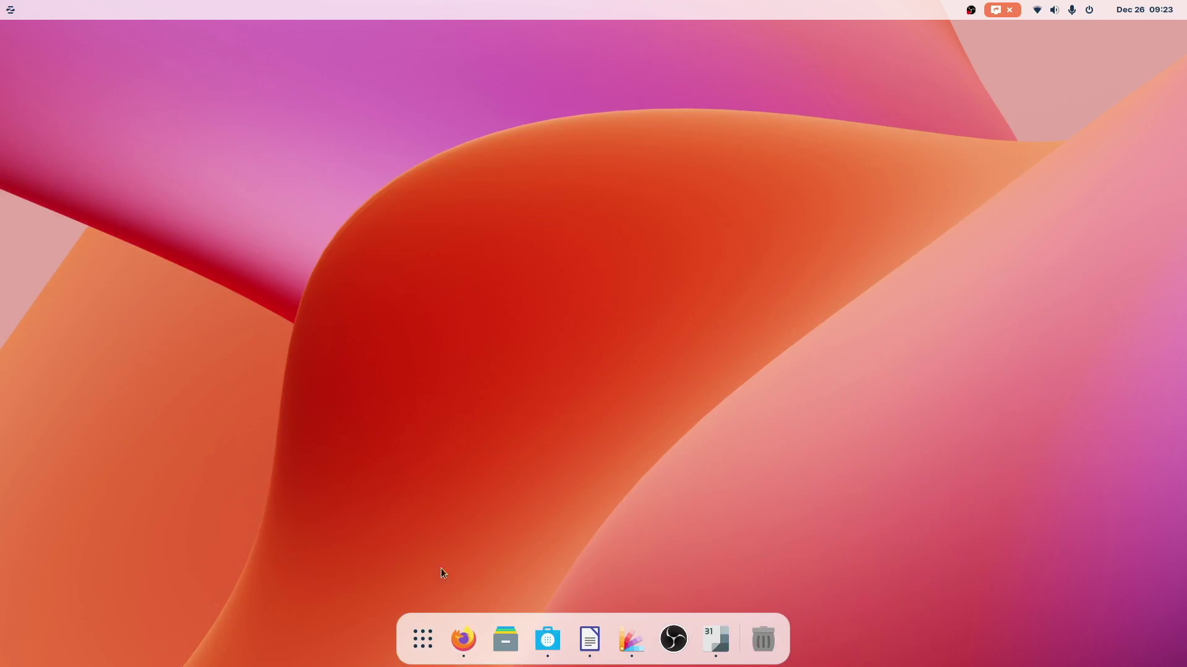
click(464, 639)
click(275, 81)
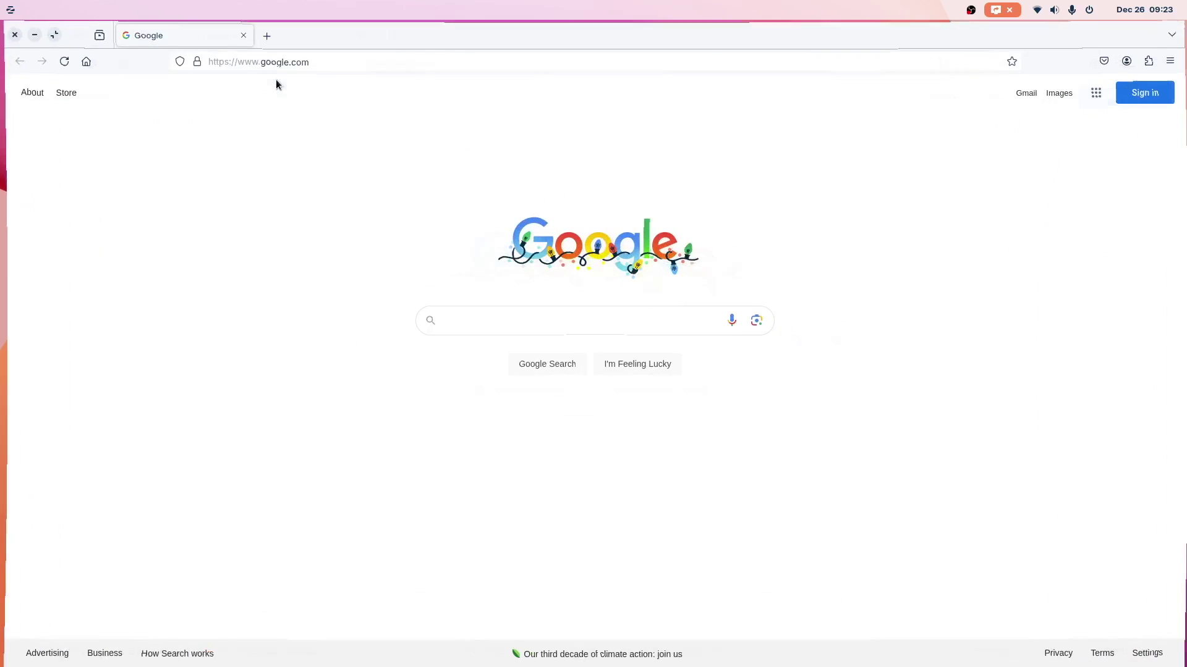
click(31, 35)
In Zorin Appearance, try the double-bar layout, the centered-icon taskbar, the compact-menu taskbar with window list, and the vertical left-dock layout
scroll(729, 281, down, 2)
scroll(730, 281, down, 4)
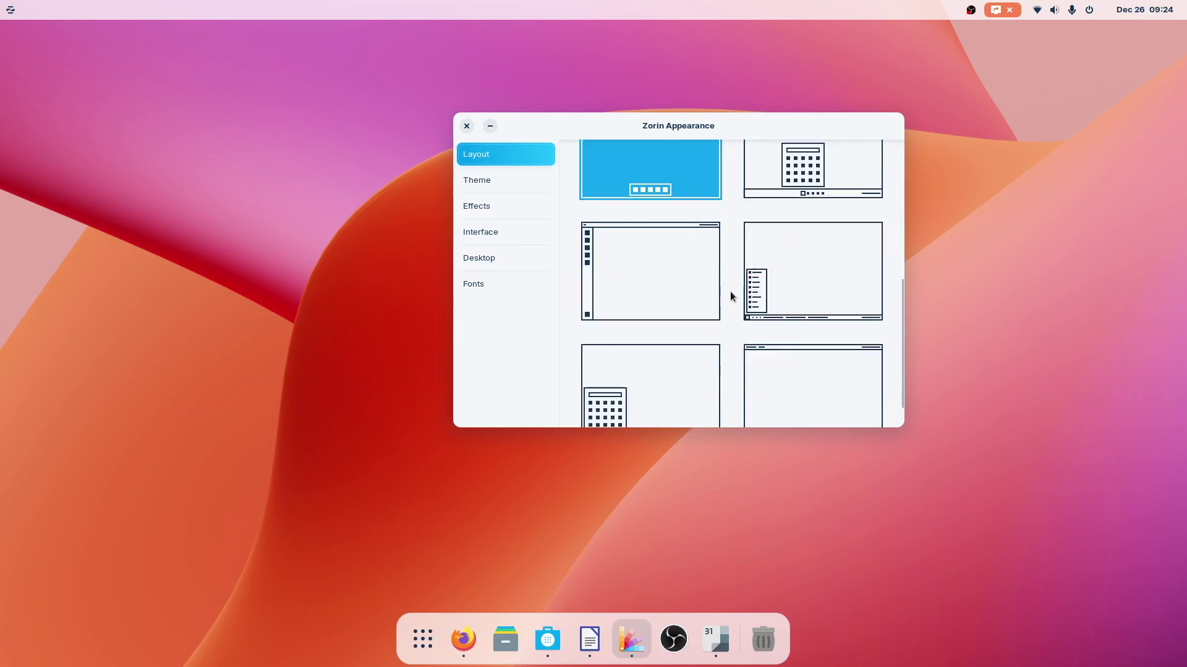
click(805, 370)
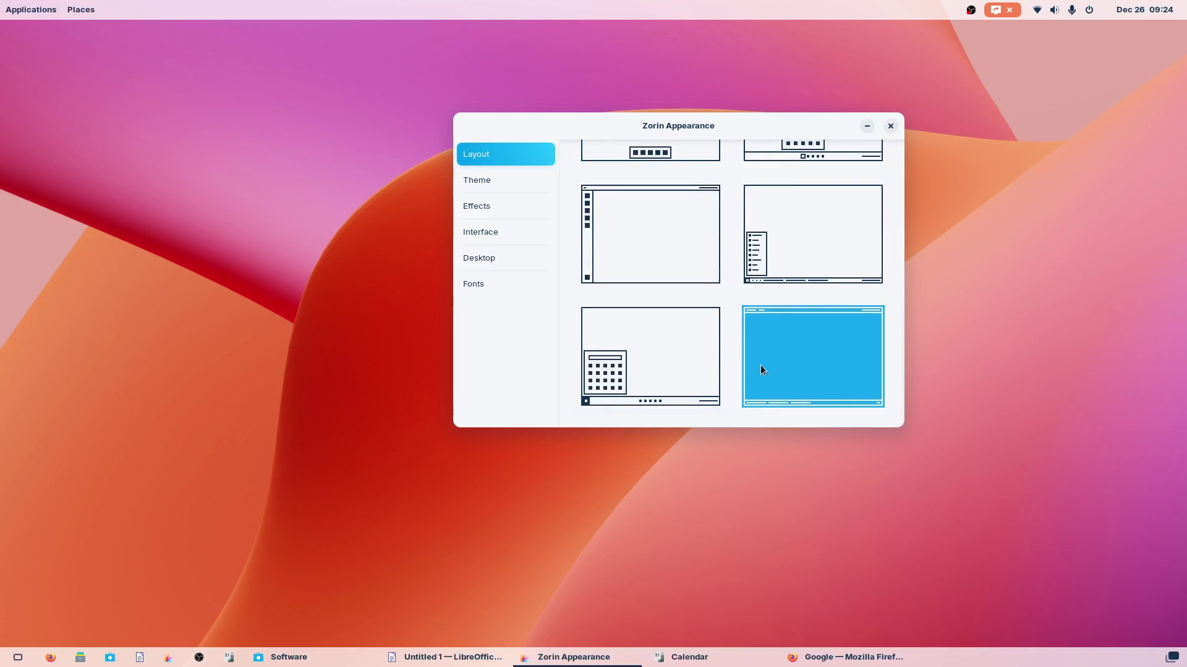
click(695, 354)
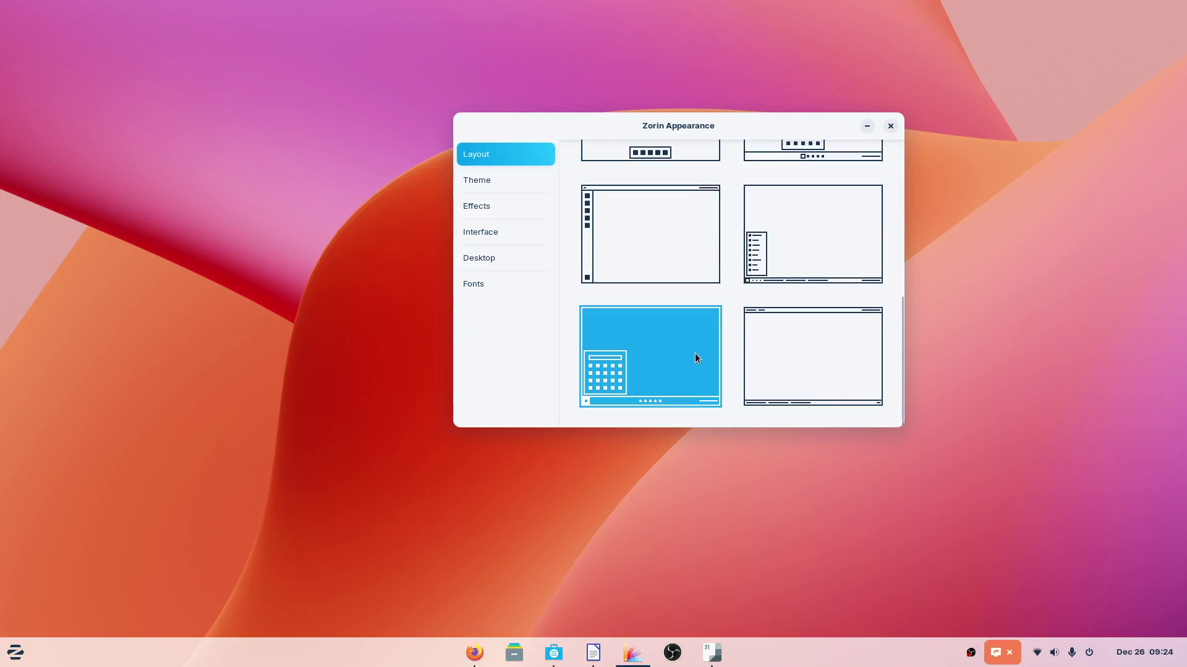
click(815, 250)
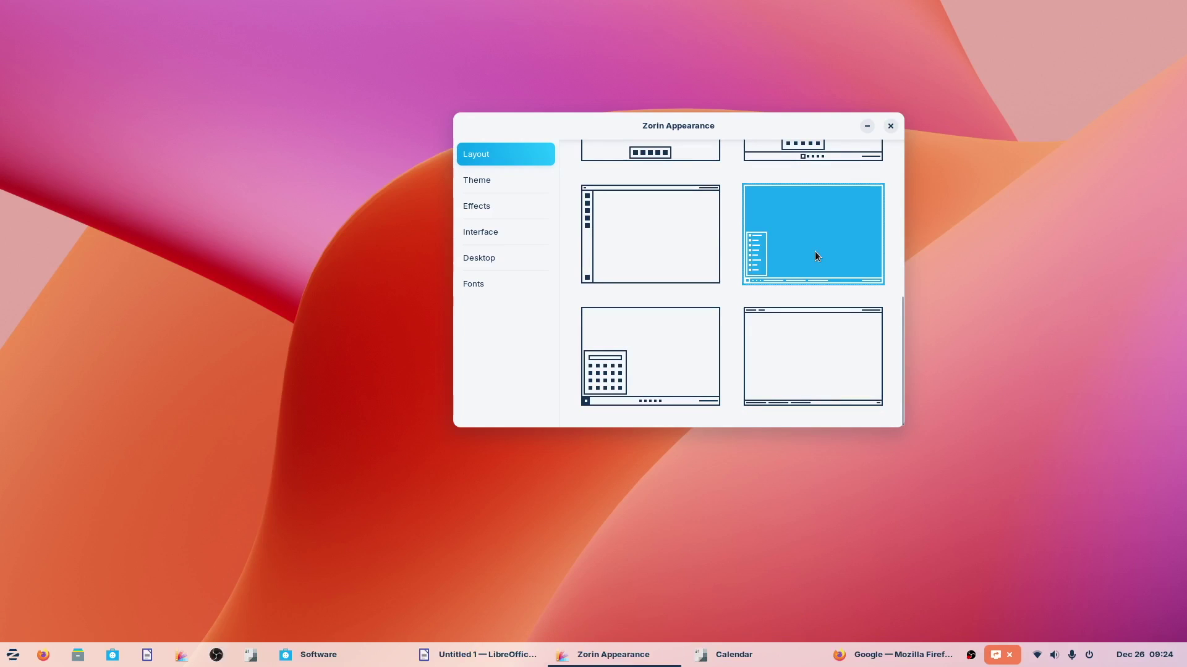
click(640, 238)
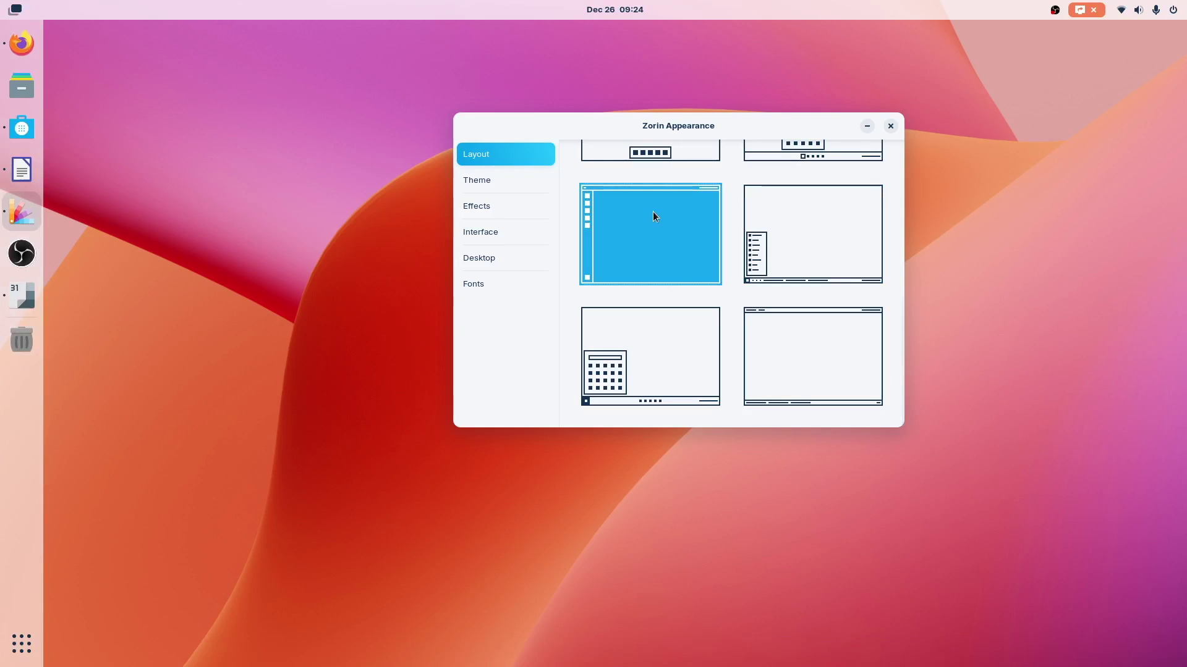
Try the layouts with a centered grid menu, top bar with bottom dock, workspace overview, and full-screen application grid with bottom taskbar
scroll(654, 213, up, 3)
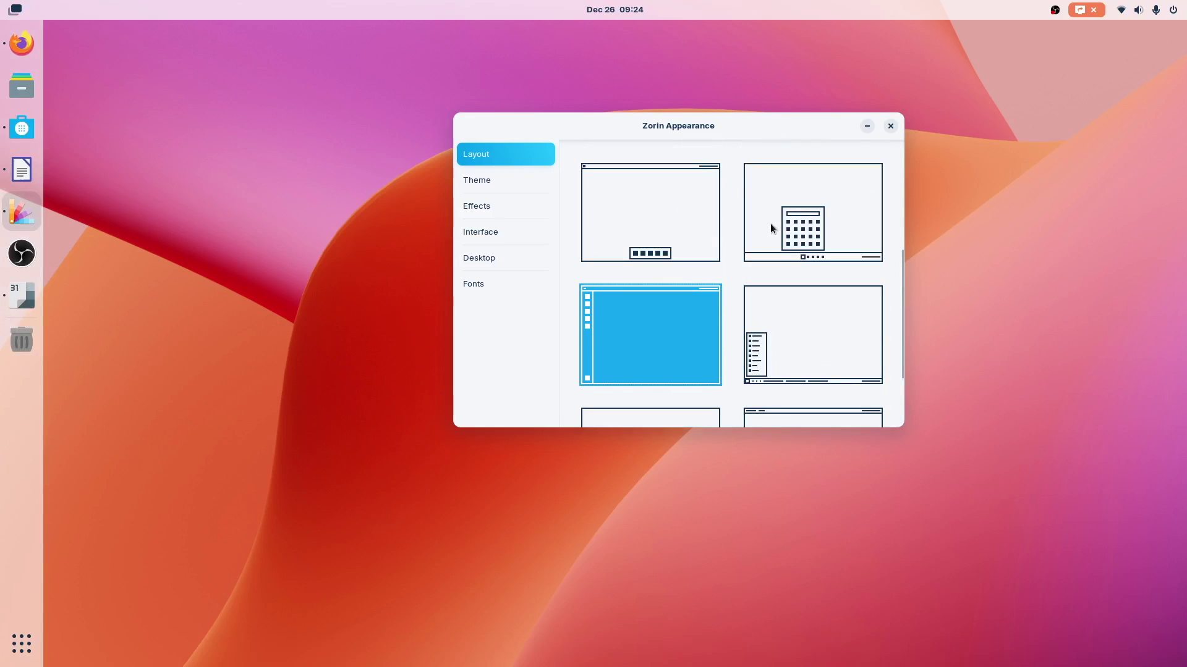
click(873, 197)
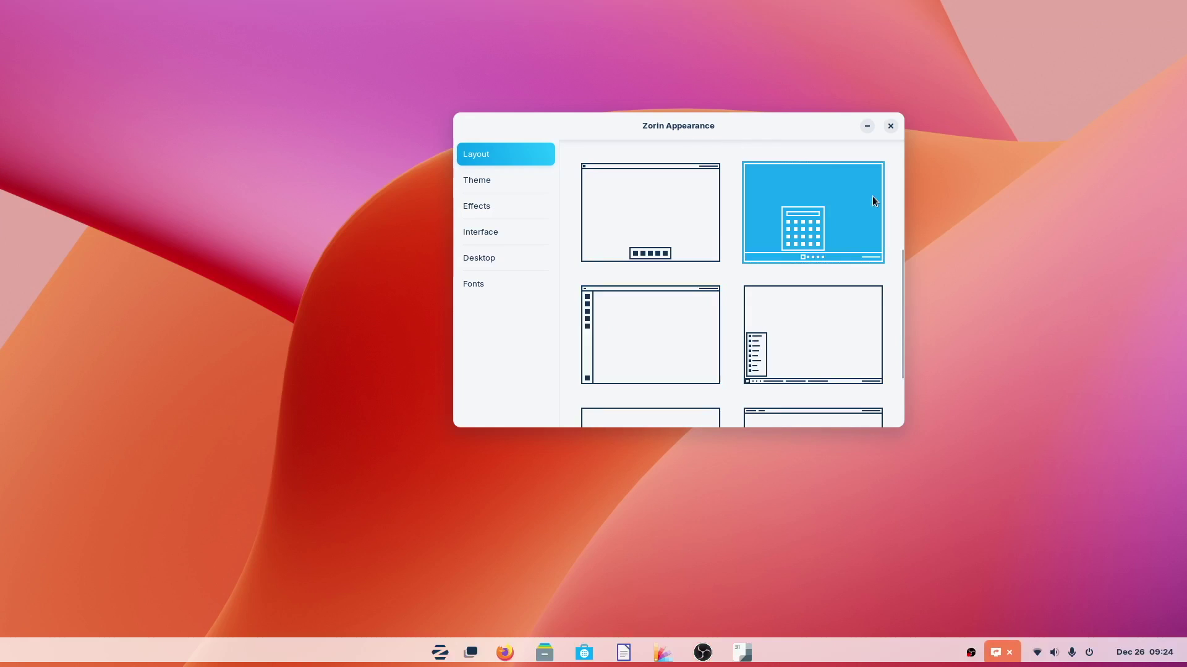
click(649, 223)
scroll(649, 222, up, 4)
click(804, 222)
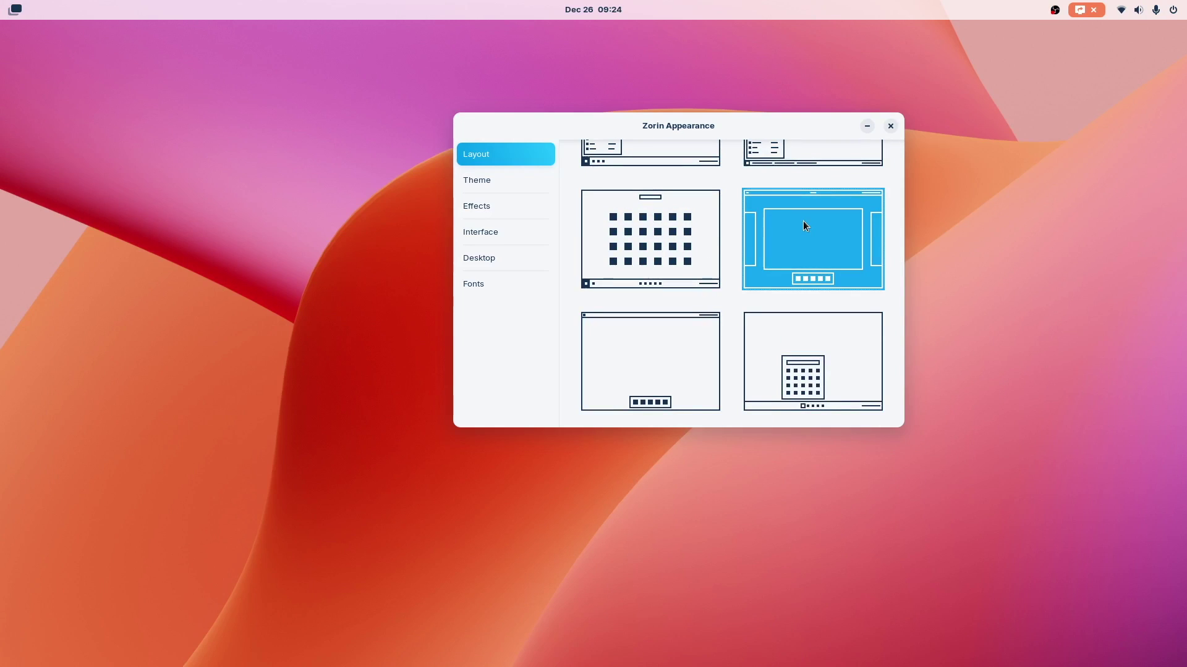
click(691, 246)
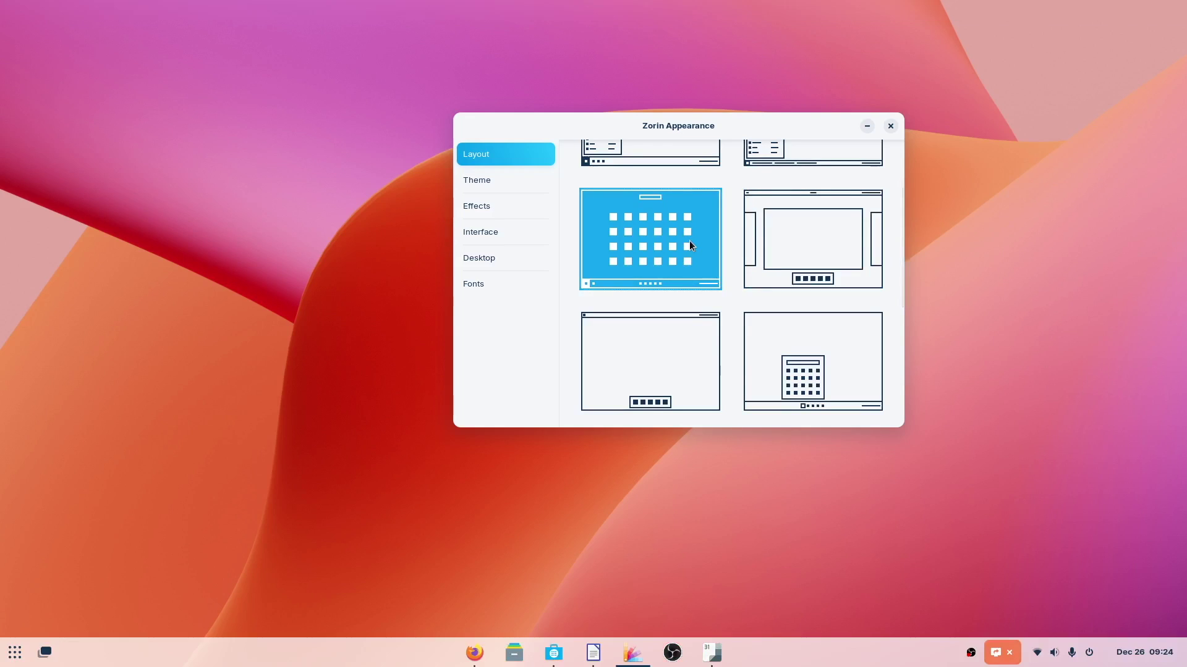
Try the two classic bottom-taskbar layouts, and reapply the layout with a slim top bar and centered bottom dock
scroll(691, 245, up, 2)
click(810, 221)
click(703, 211)
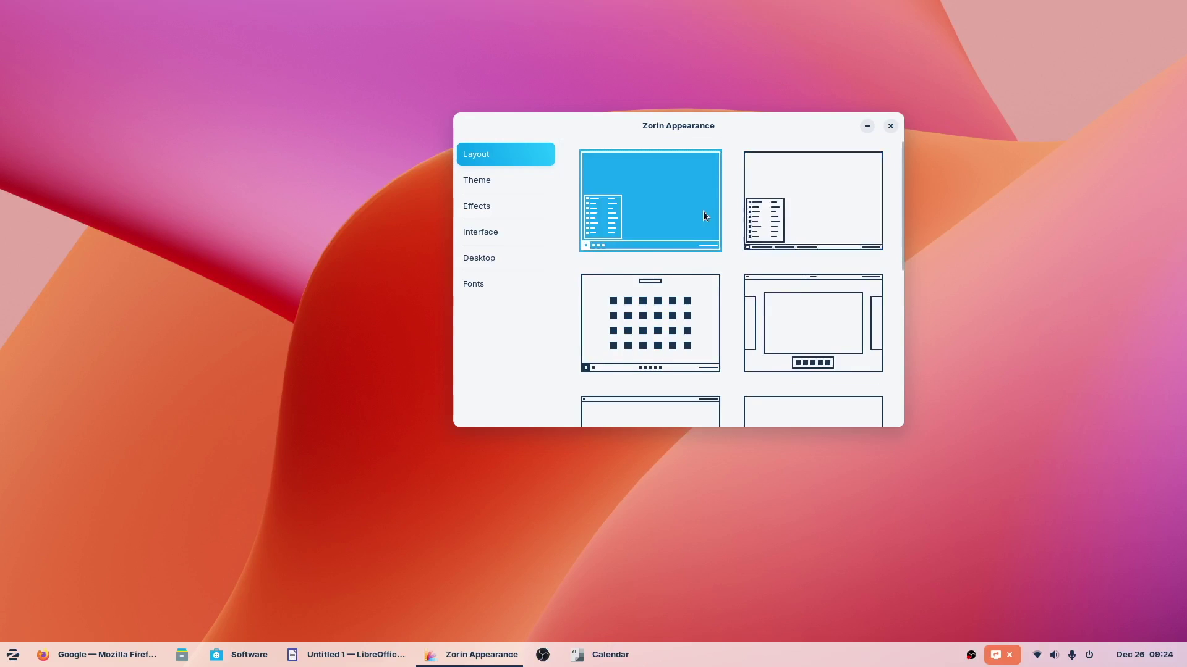
scroll(678, 334, down, 4)
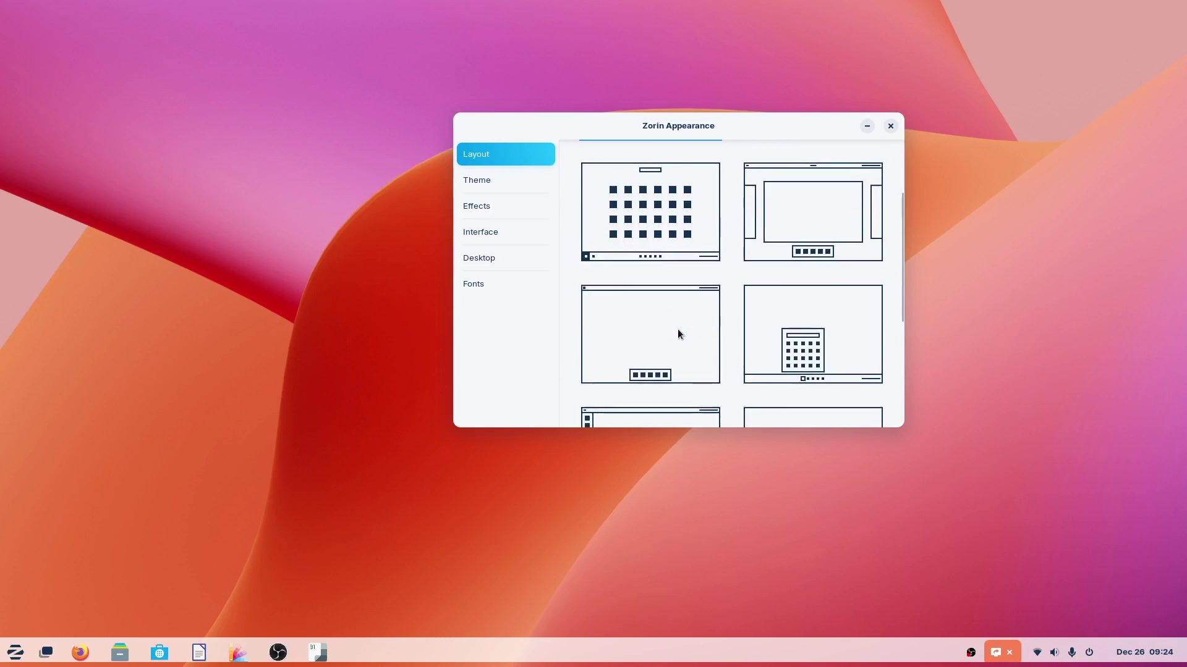
click(685, 299)
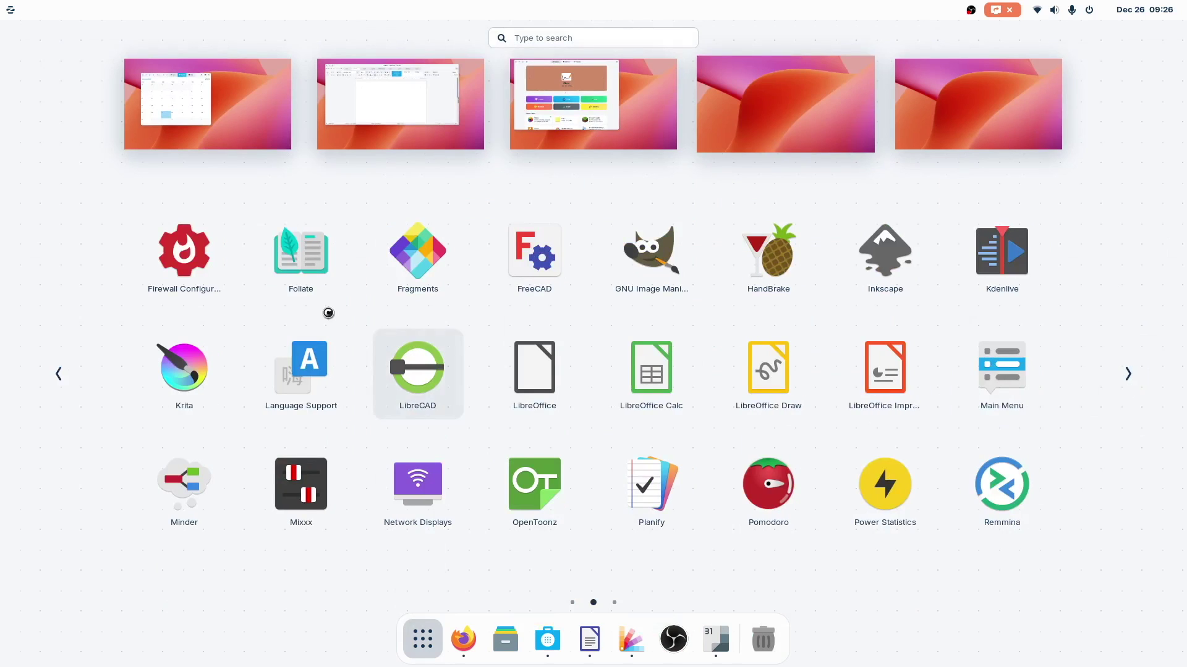
Launch Firewall Configuration from the application grid, authenticate with the account password, and switch the firewall status on for the Home profile
click(188, 253)
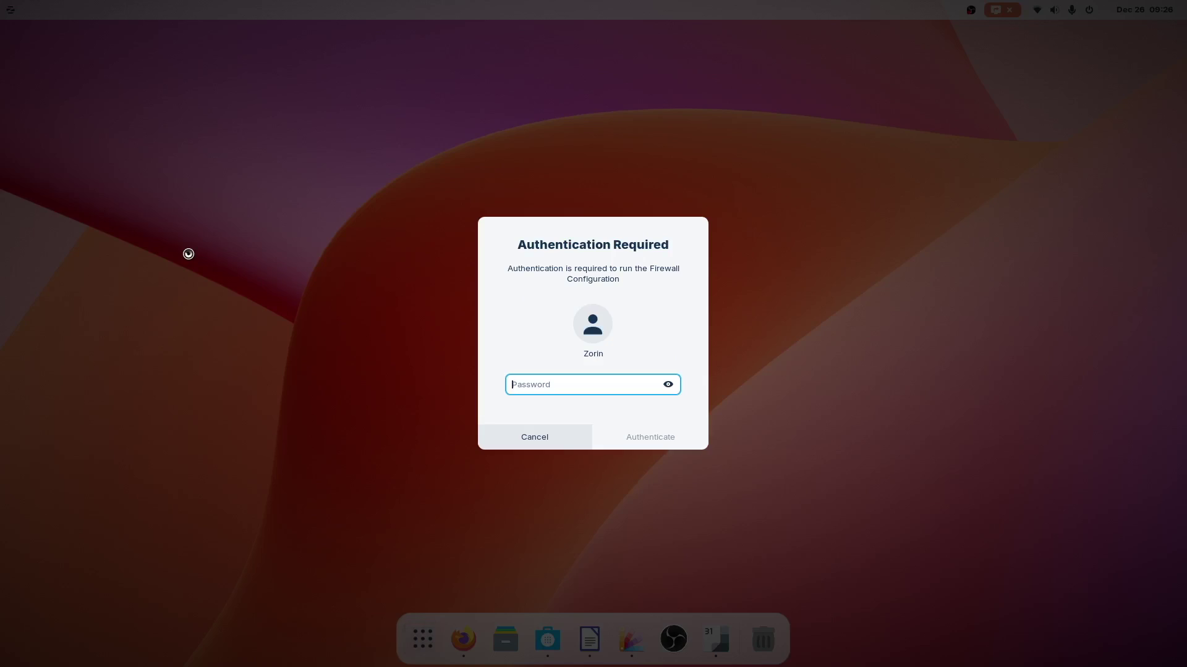
click(678, 436)
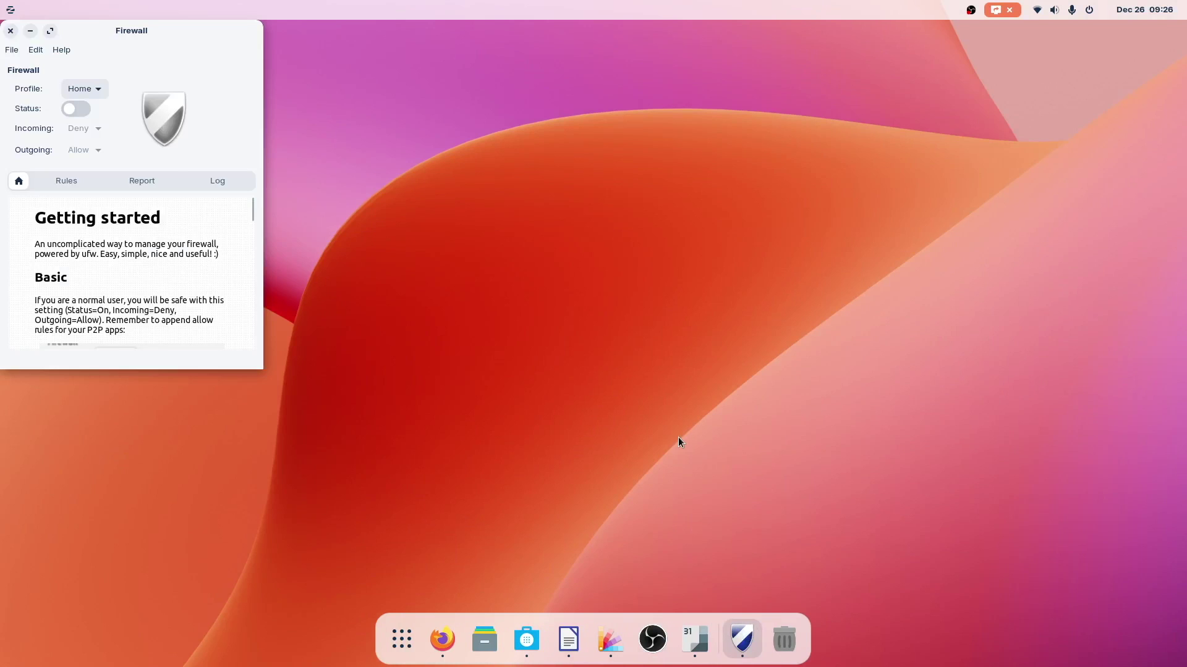
click(77, 109)
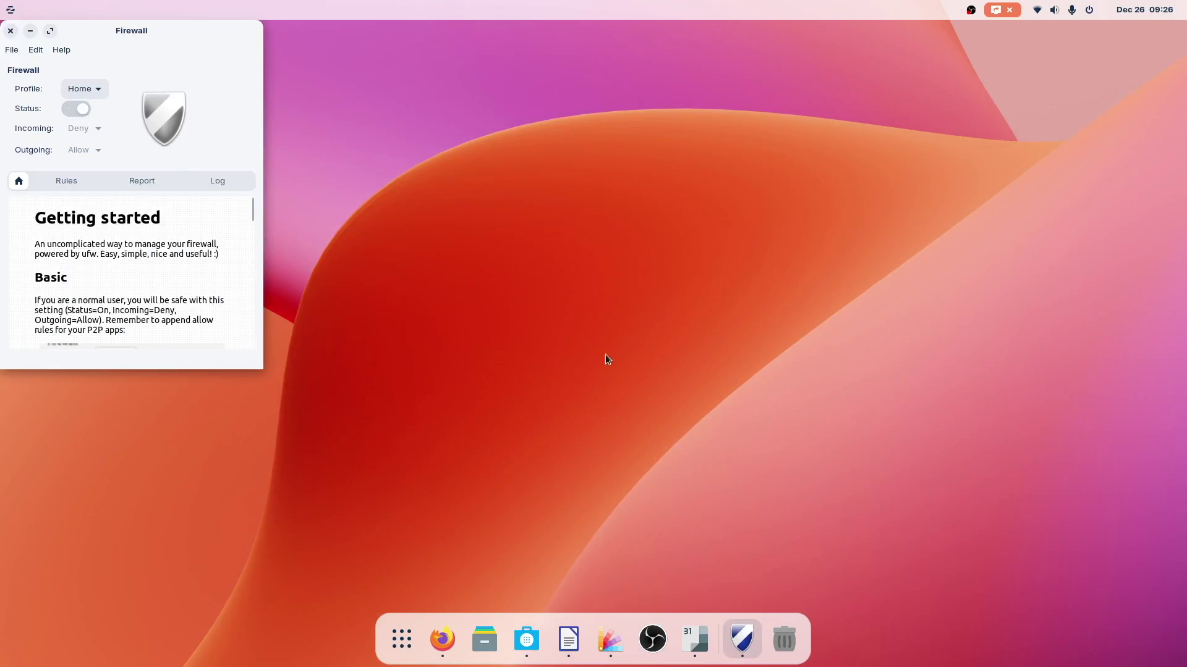